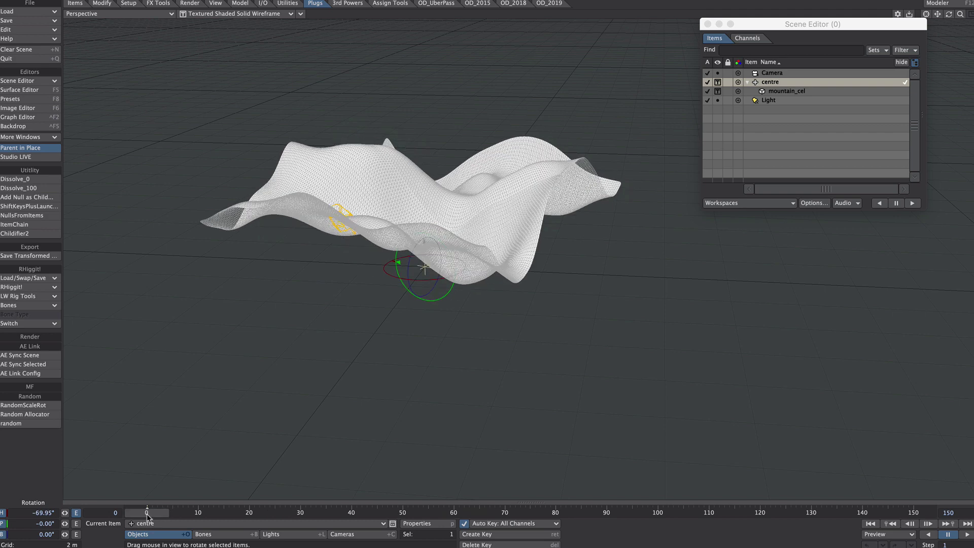
# Turn off mountain_cel's Subdivision modifier and inspect the Turbulence displacement texture's Y position envelope.
pyautogui.hotkey('ctrl', 'F2')
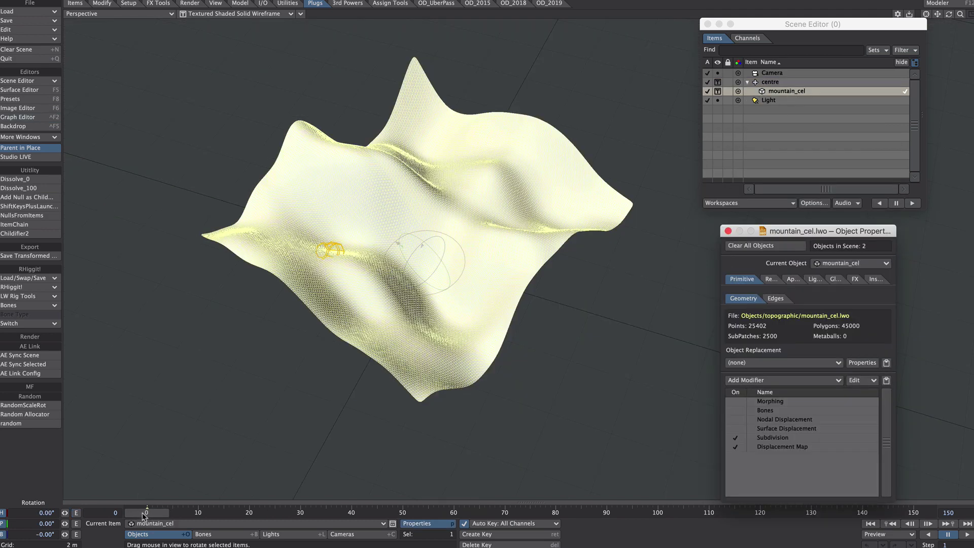
pyautogui.click(145, 514)
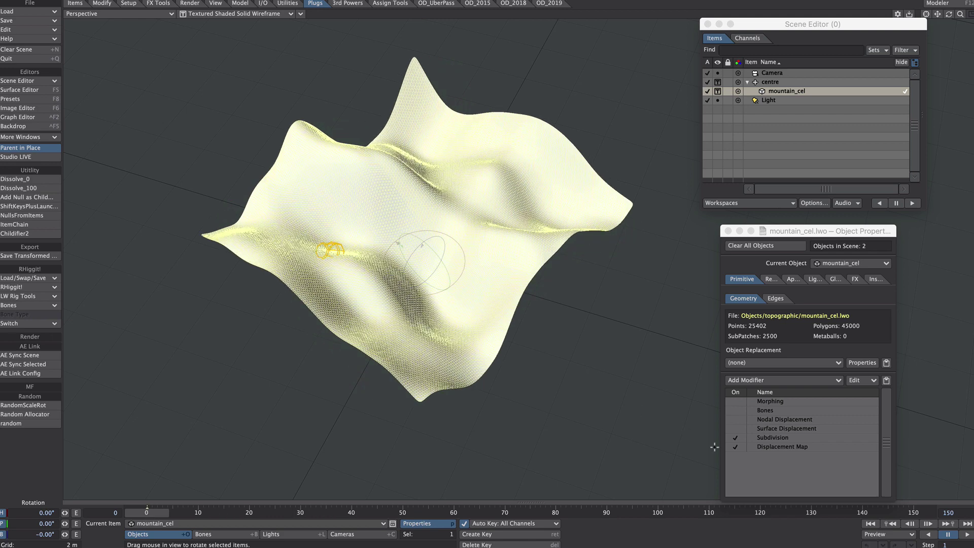
pyautogui.doubleClick(782, 447)
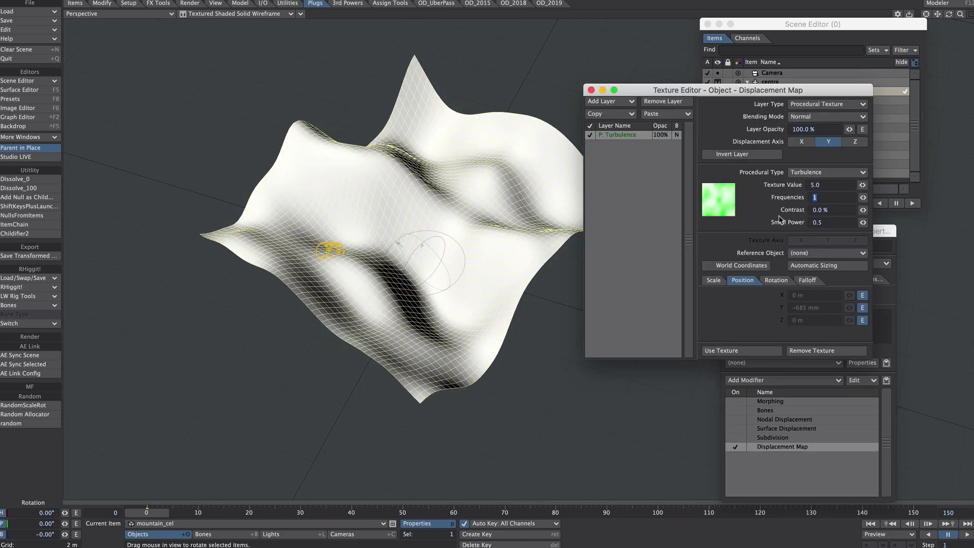
pyautogui.click(863, 307)
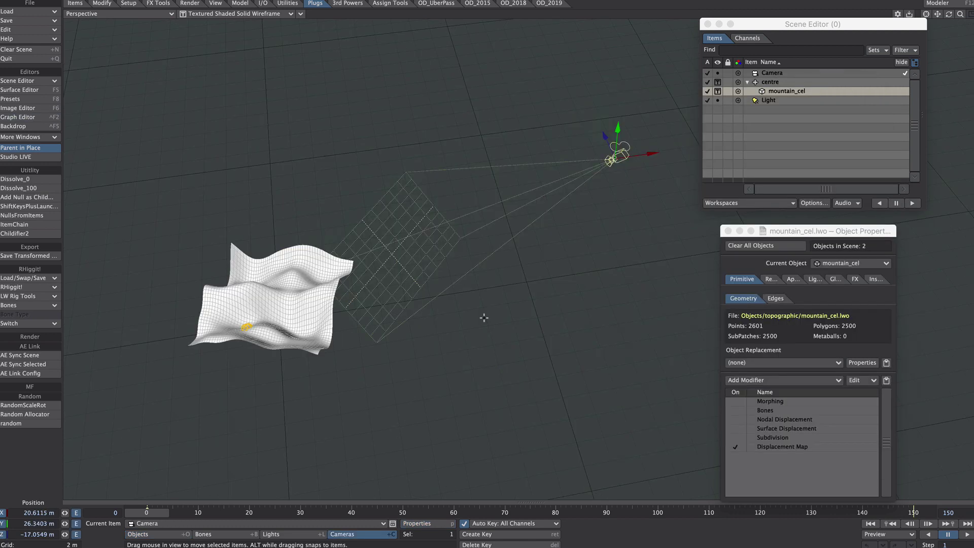
# Open the camera's properties and examine its lens and resolution settings.
pyautogui.press('p')
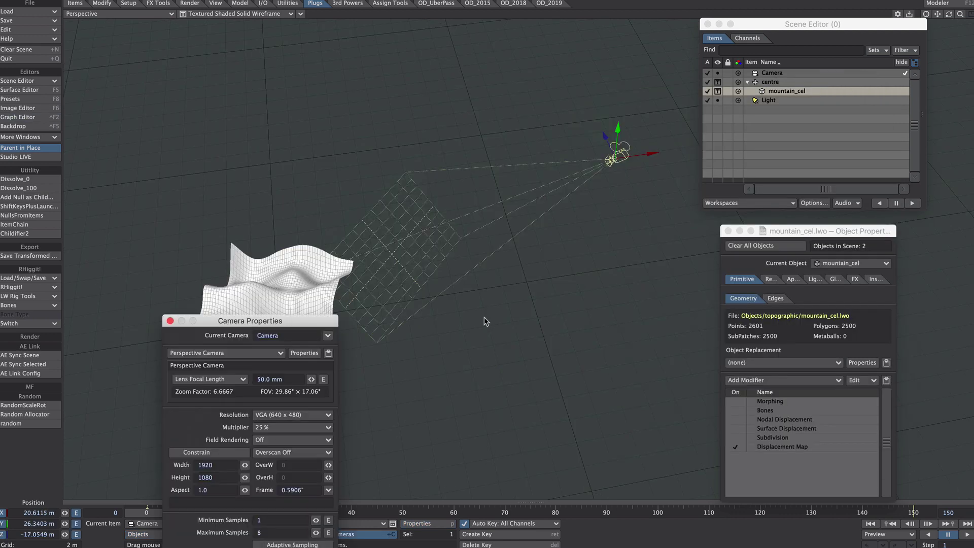
pyautogui.moveTo(295, 317); pyautogui.dragTo(838, 62)
pyautogui.keyDown('alt'); pyautogui.moveTo(509, 250); pyautogui.dragTo(567, 256); pyautogui.keyUp('alt')
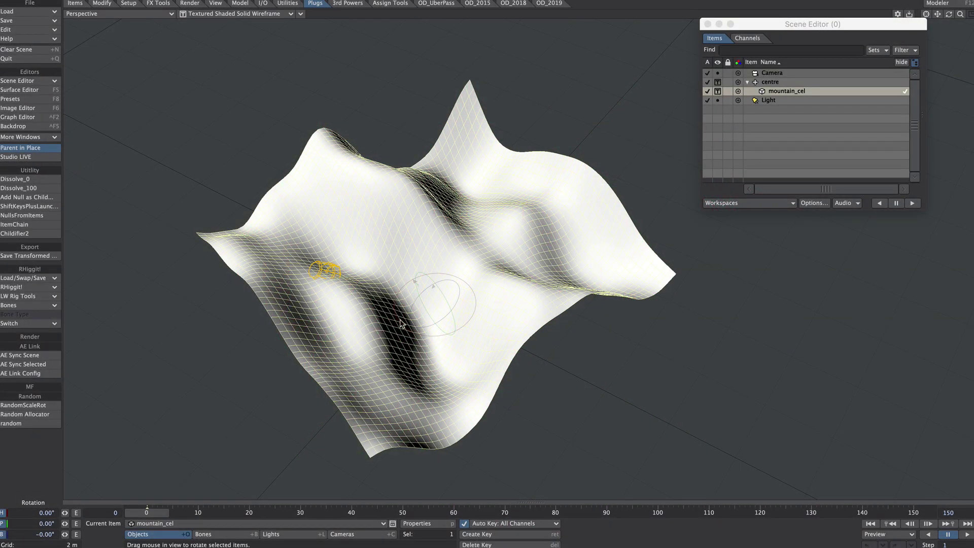
# Switch the perspective view to VPR rendering and open the mountain surface's node graph.
pyautogui.click(221, 18)
pyautogui.click(246, 58)
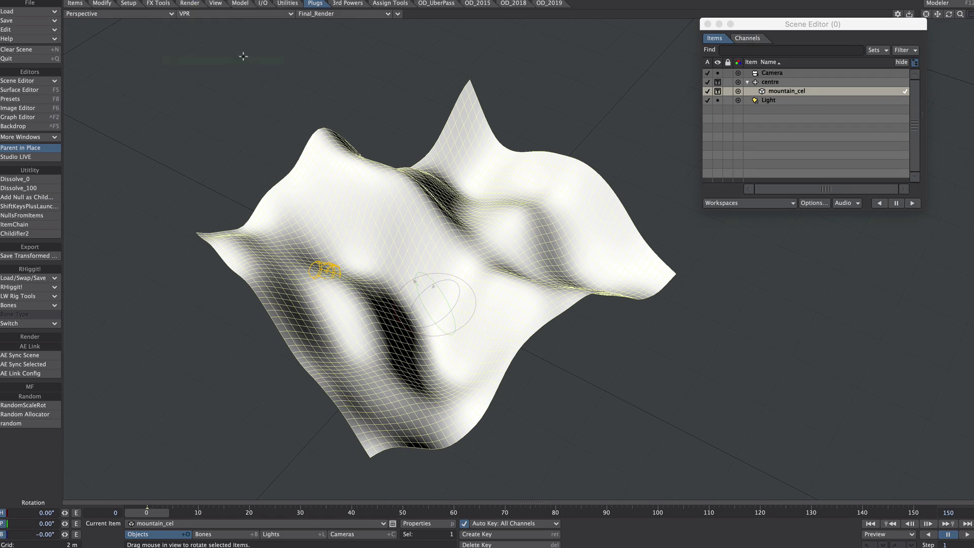
pyautogui.press('F5')
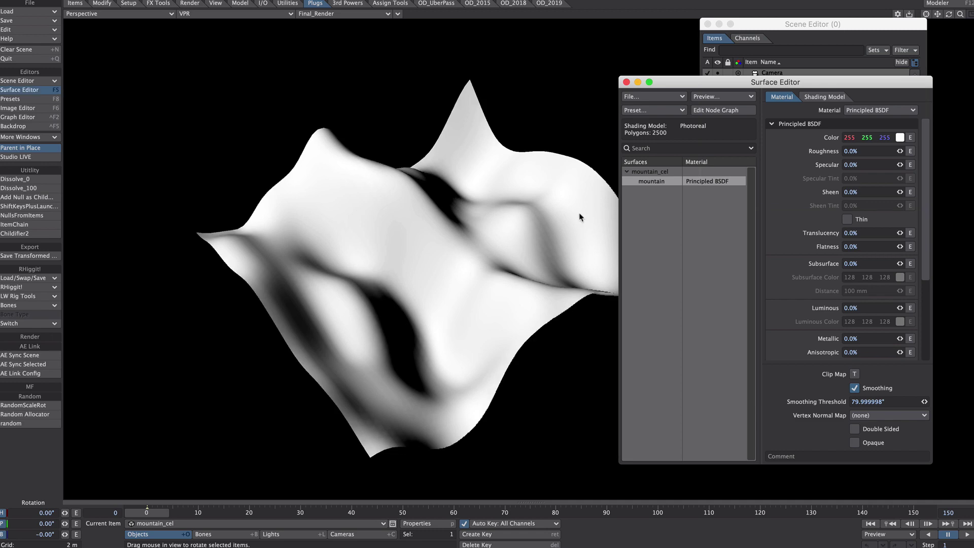
pyautogui.click(716, 110)
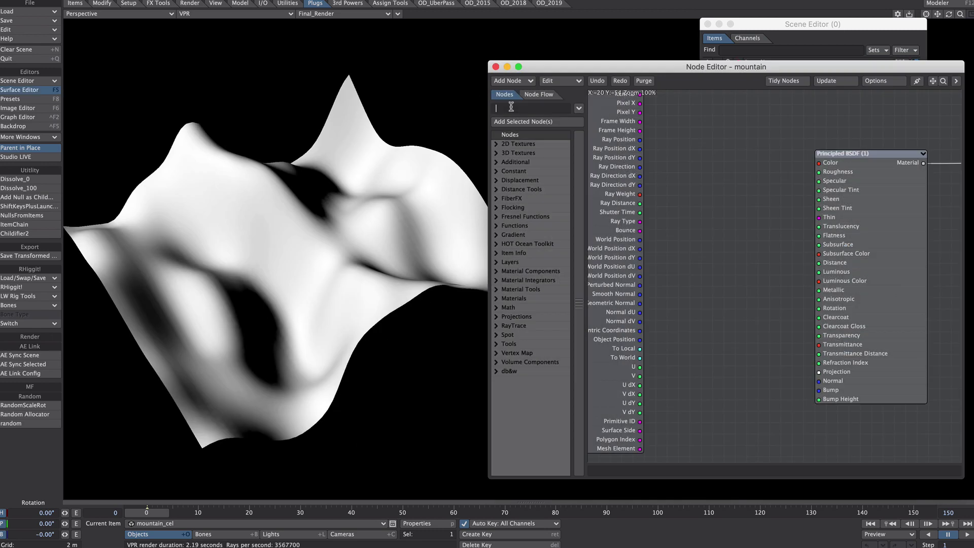
# Add a Marble node and connect its Color output to the Principled BSDF's Color and Luminous Color inputs.
pyautogui.write('marb')
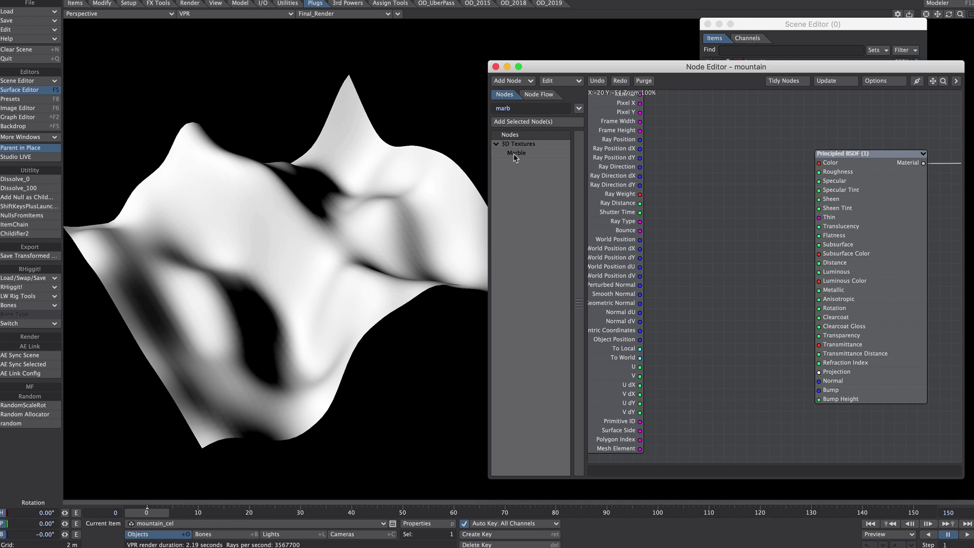
pyautogui.moveTo(514, 157); pyautogui.dragTo(819, 163)
pyautogui.moveTo(751, 238); pyautogui.dragTo(838, 282)
# Set the Principled BSDF's Luminous value to 100%.
pyautogui.doubleClick(838, 283)
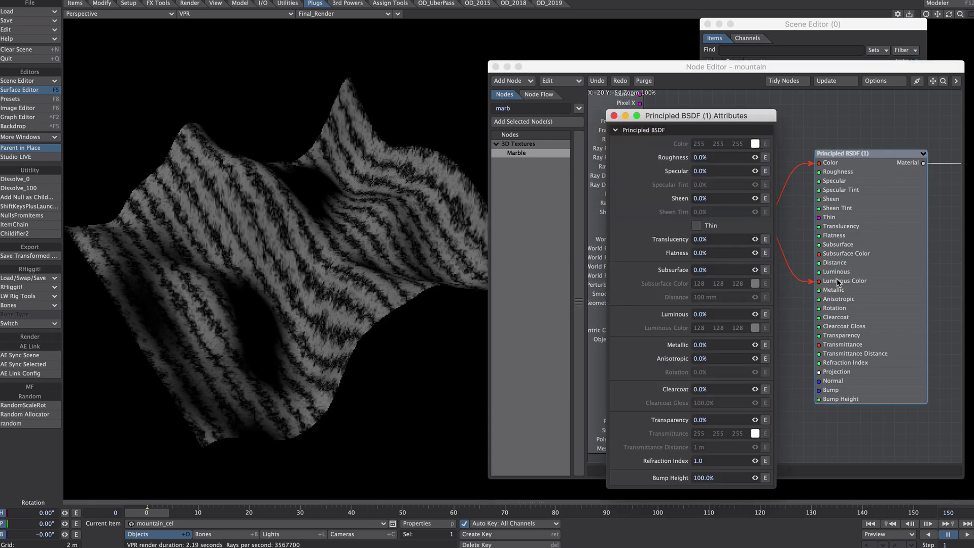
pyautogui.click(691, 314)
pyautogui.write('100')
pyautogui.press('Tab')
pyautogui.click(614, 116)
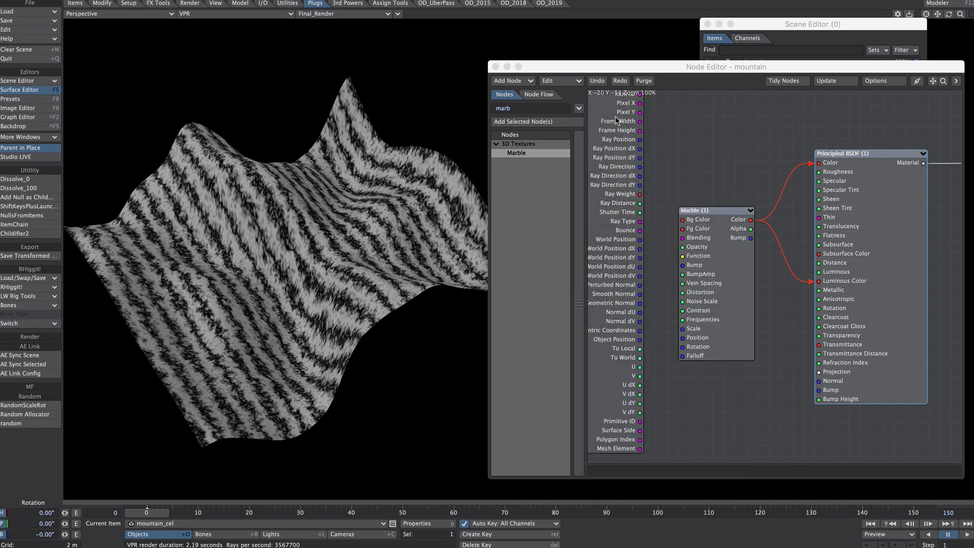
# Set the Marble texture's axis to Y with World/Deformed Coords enabled and its Distortion to 0.
pyautogui.doubleClick(710, 209)
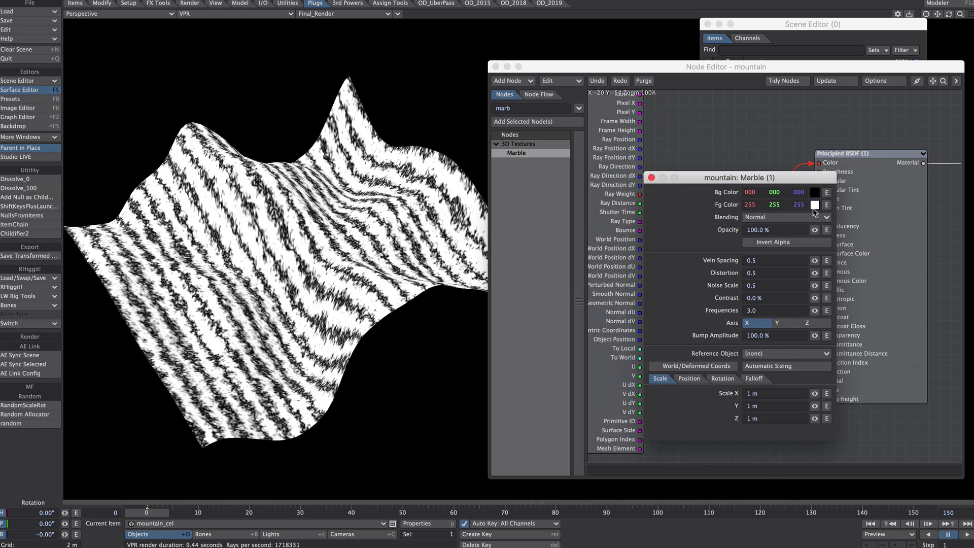
pyautogui.click(780, 323)
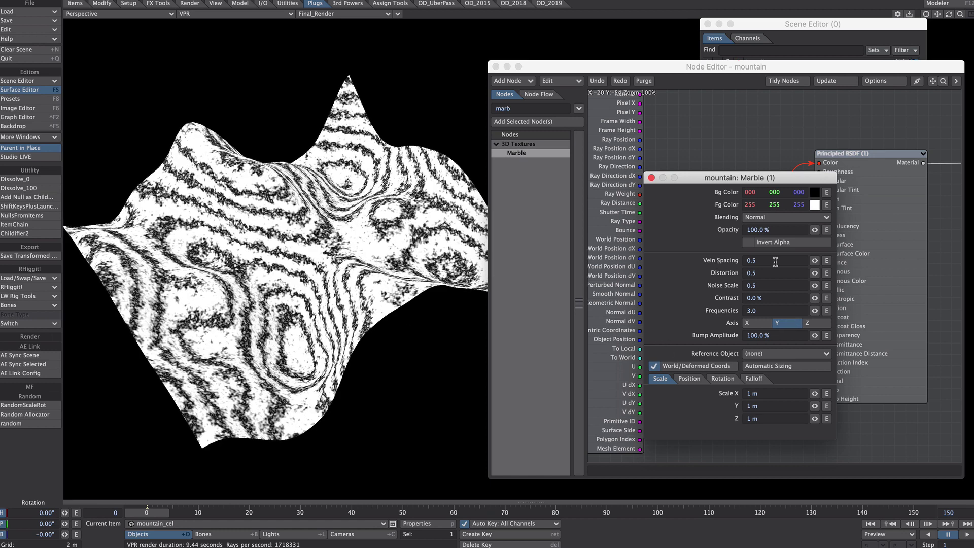
pyautogui.click(764, 273)
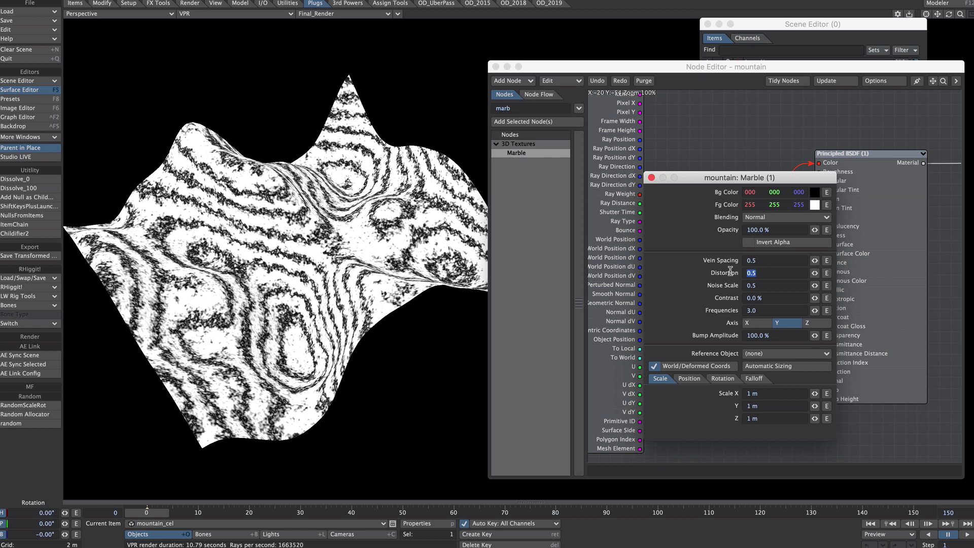
pyautogui.write('0')
pyautogui.press('Tab')
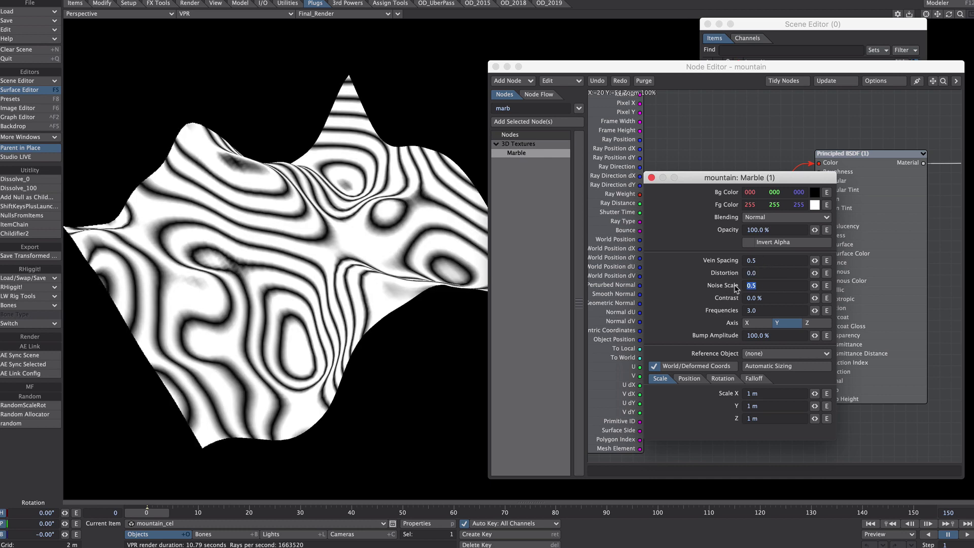
# Set the Marble texture's Noise Scale to 0 and its Contrast to 100%.
pyautogui.write('0')
pyautogui.press('Tab')
pyautogui.write('.0')
pyautogui.write('000')
pyautogui.press('Tab')
pyautogui.press('Tab')
pyautogui.click(776, 300)
pyautogui.write('100')
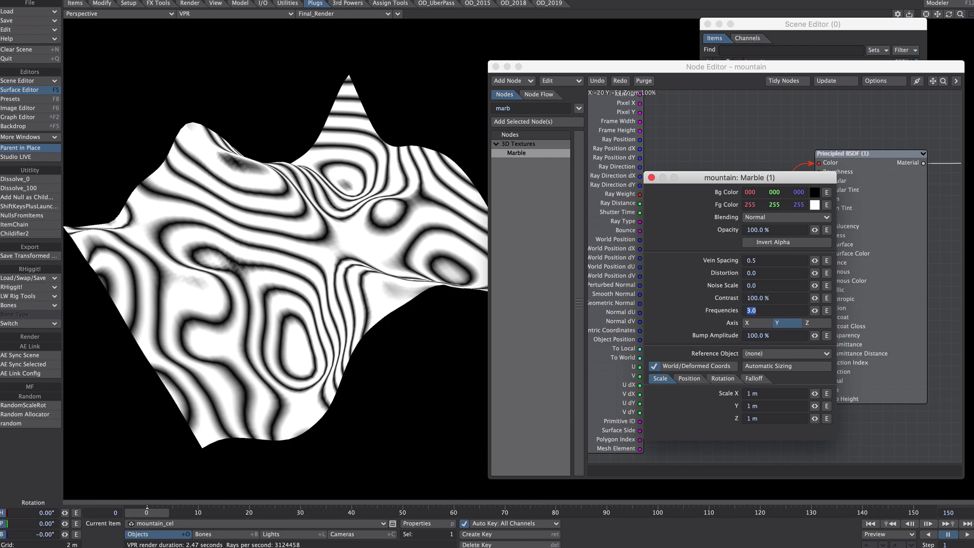
pyautogui.press('Tab')
# Set the Marble texture's Frequencies to 0 and adjust its Vein Spacing.
pyautogui.write('0')
pyautogui.press('Tab')
pyautogui.click(675, 309)
pyautogui.moveTo(815, 263); pyautogui.dragTo(805, 270)
pyautogui.click(651, 177)
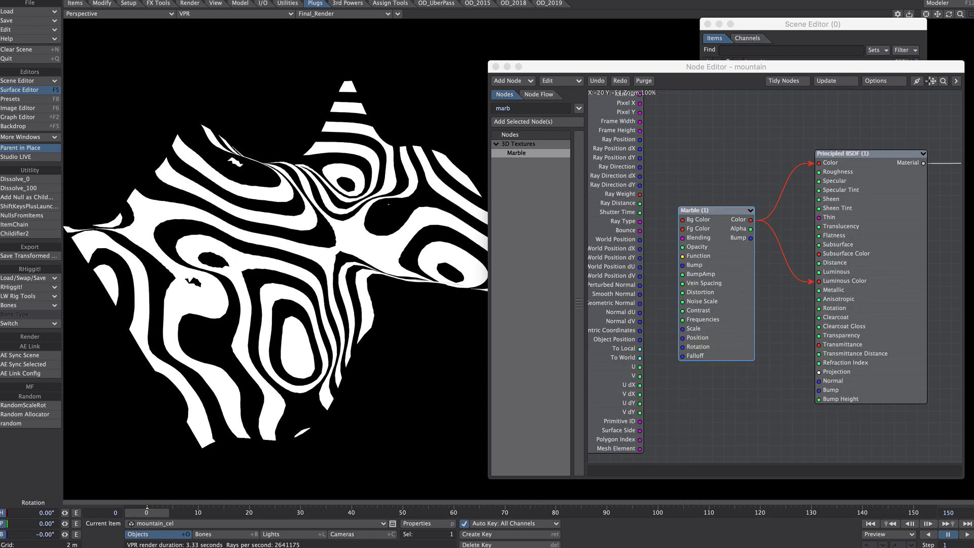
# Connect the Marble output to the Surface node's Clip input and disconnect it from the BSDF's Color and Luminous Color.
pyautogui.moveTo(932, 80); pyautogui.dragTo(936, 96)
pyautogui.moveTo(670, 232); pyautogui.dragTo(945, 248)
pyautogui.moveTo(736, 167); pyautogui.dragTo(703, 167)
pyautogui.moveTo(728, 287); pyautogui.dragTo(704, 291)
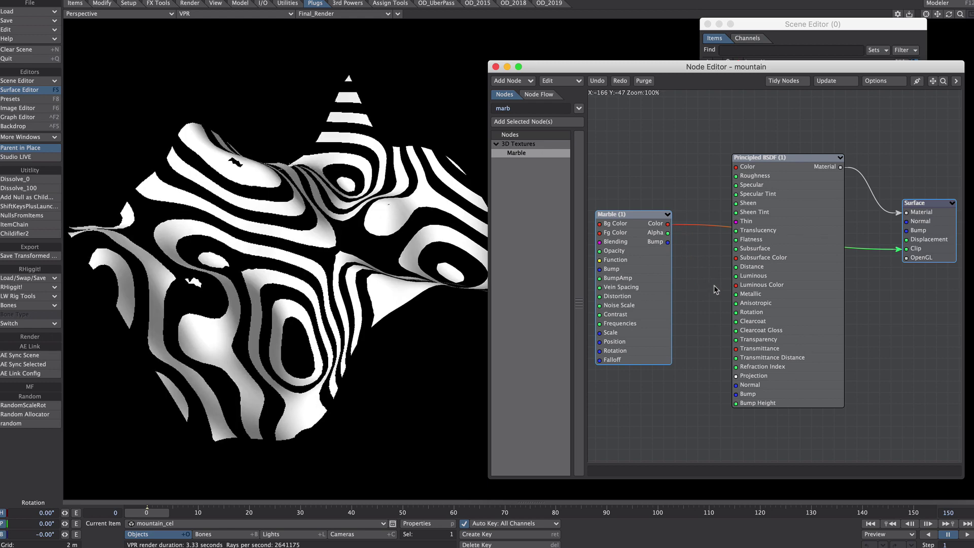
# Set the backdrop color to 84, 84, 84.
pyautogui.hotkey('ctrl', 'F5')
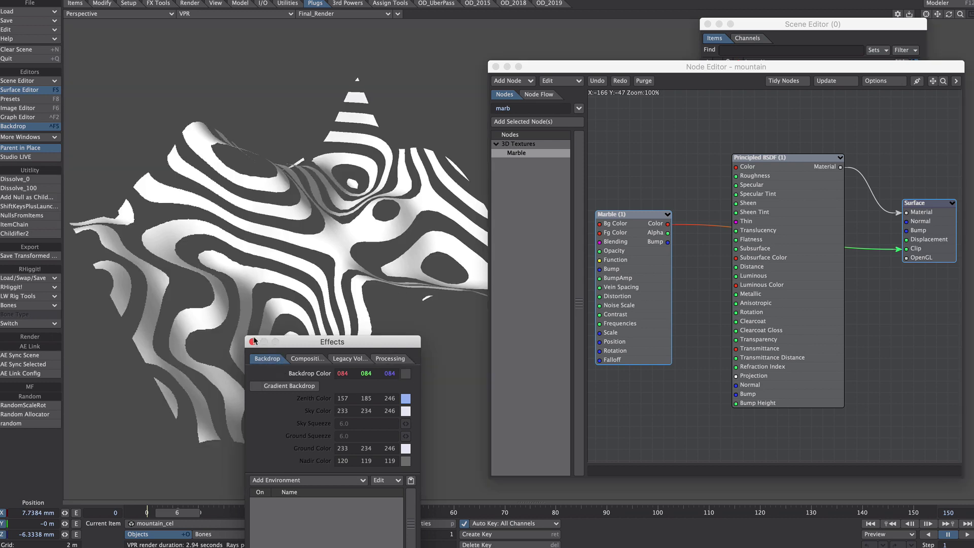
pyautogui.click(252, 342)
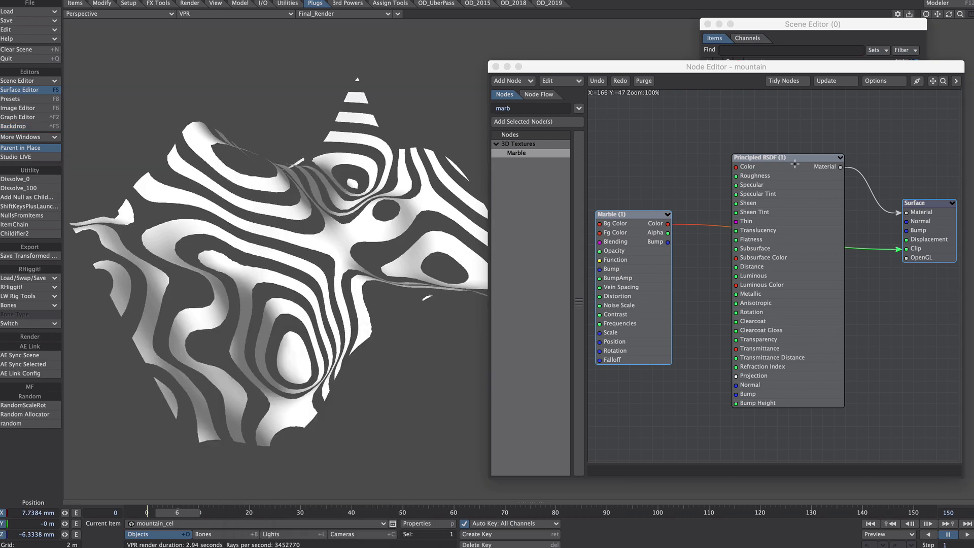
# Make the mountain surface double sided and turn on mountain_cel's Subdivision modifier.
pyautogui.click(495, 67)
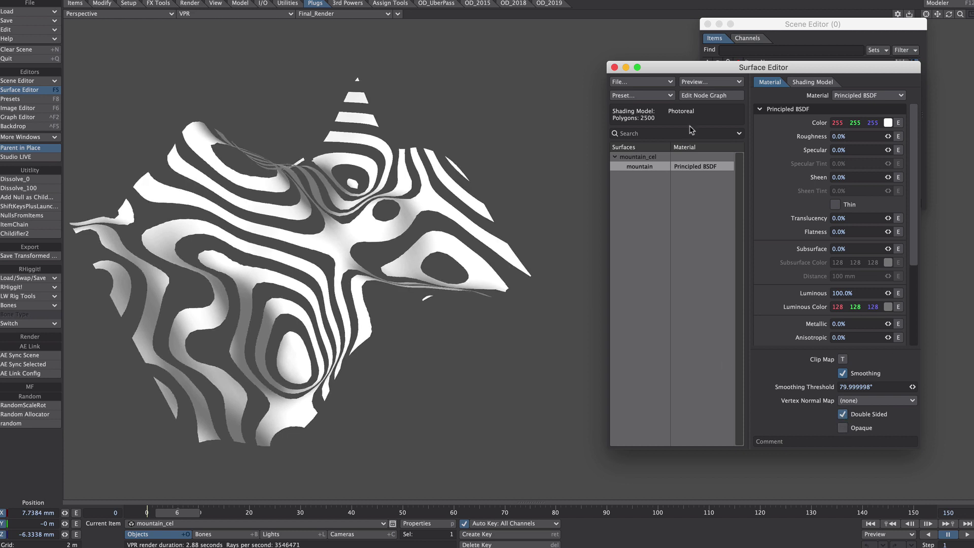
pyautogui.click(780, 60)
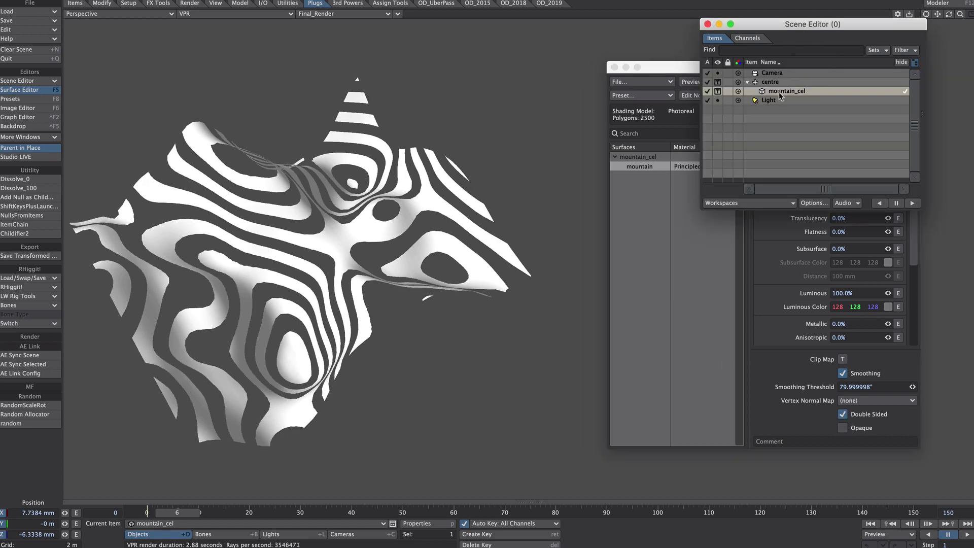
pyautogui.doubleClick(780, 94)
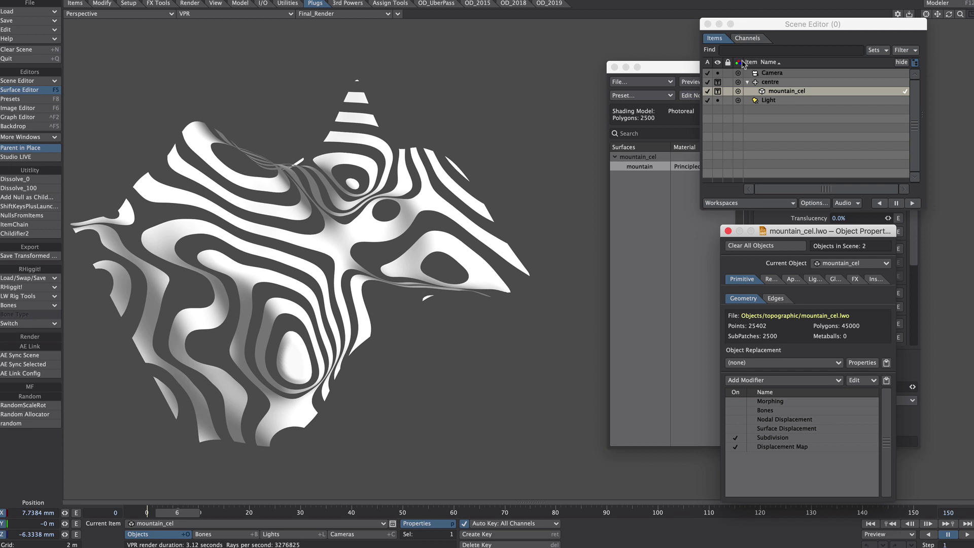
# Reopen the mountain surface's node graph and add a Gradient node.
pyautogui.click(690, 95)
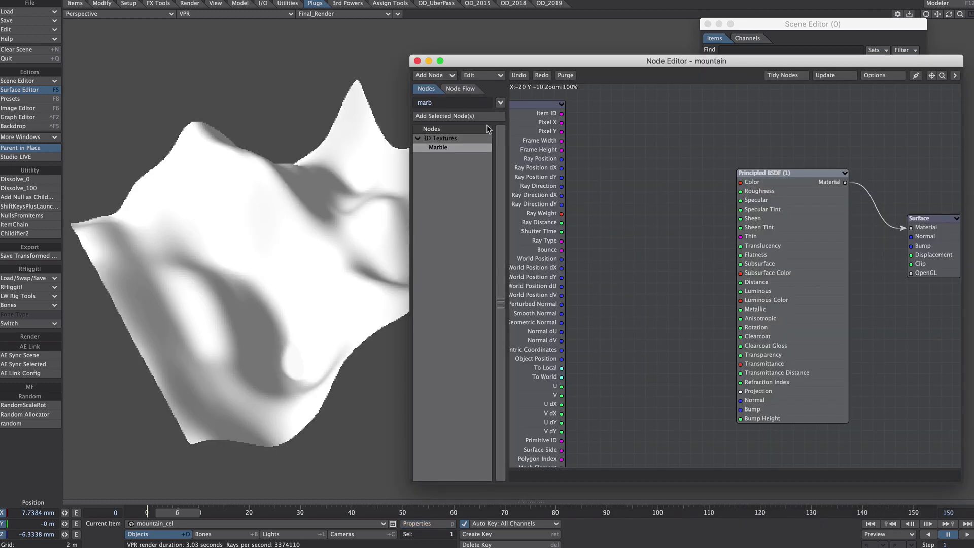
pyautogui.doubleClick(455, 103)
pyautogui.write('grad')
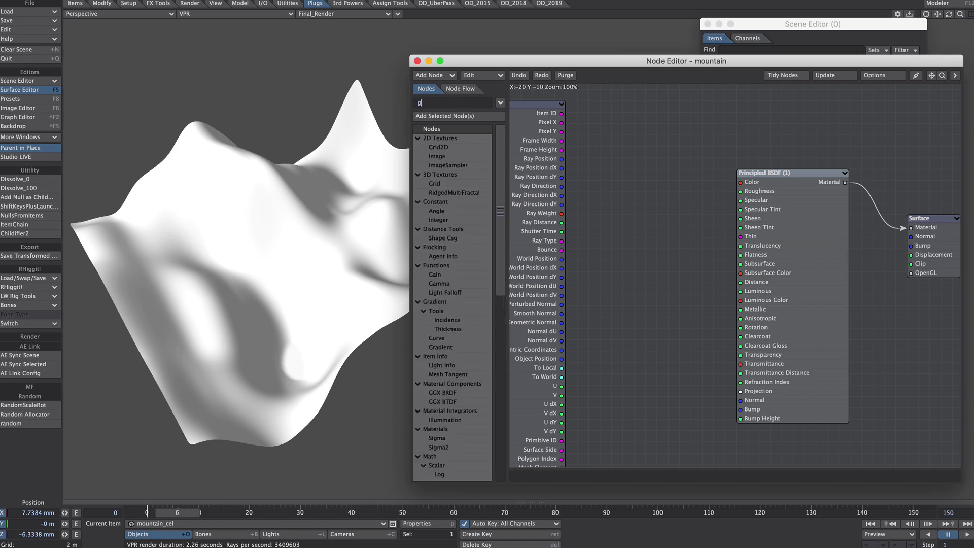
pyautogui.click(445, 116)
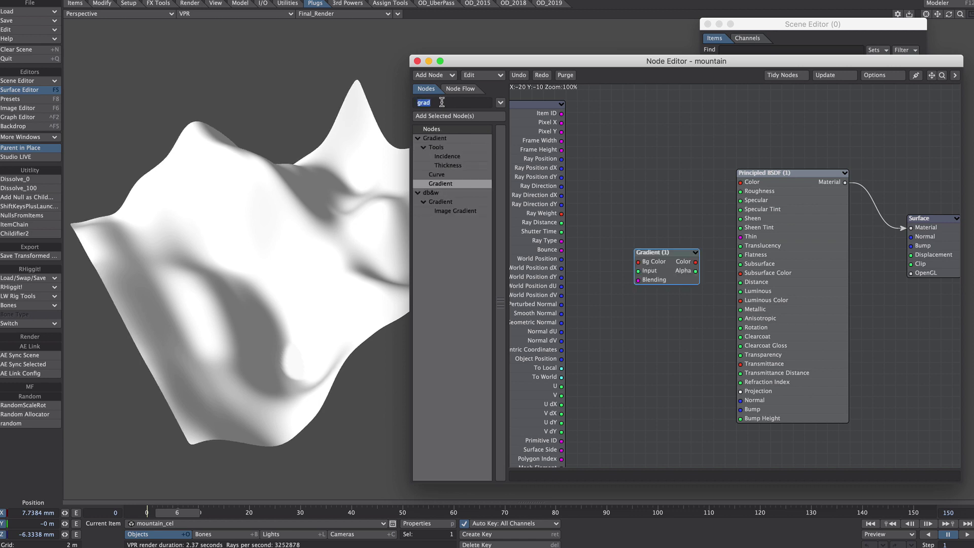
# Add a Vector Scalar node fed by World Position and change its mode from Maximum.
pyautogui.write('vect')
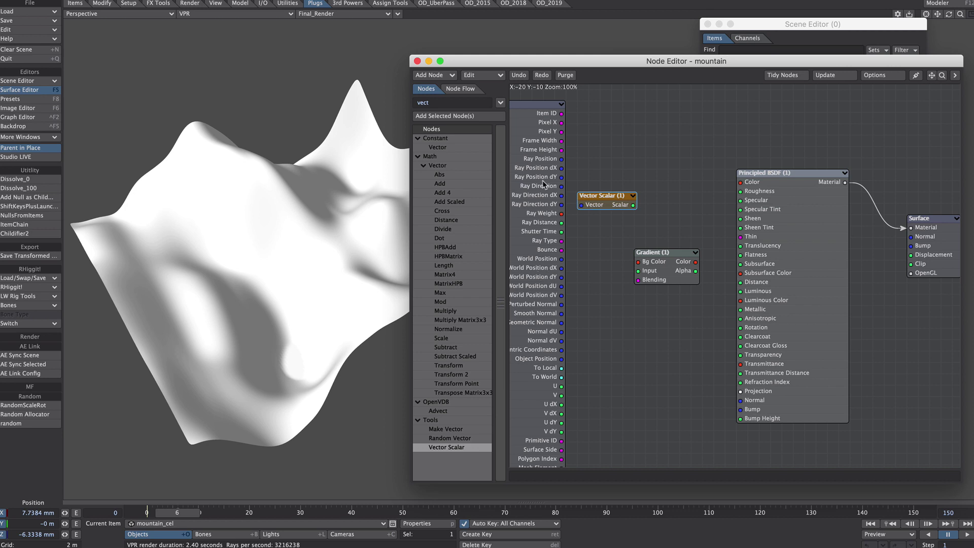
pyautogui.moveTo(563, 259); pyautogui.dragTo(596, 201)
pyautogui.doubleClick(597, 200)
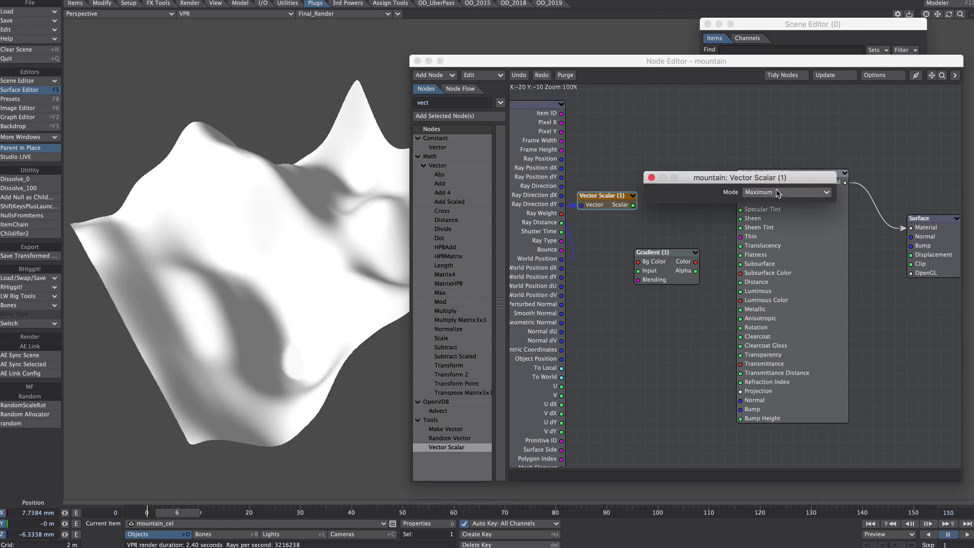
pyautogui.click(775, 191)
pyautogui.click(784, 208)
pyautogui.click(652, 177)
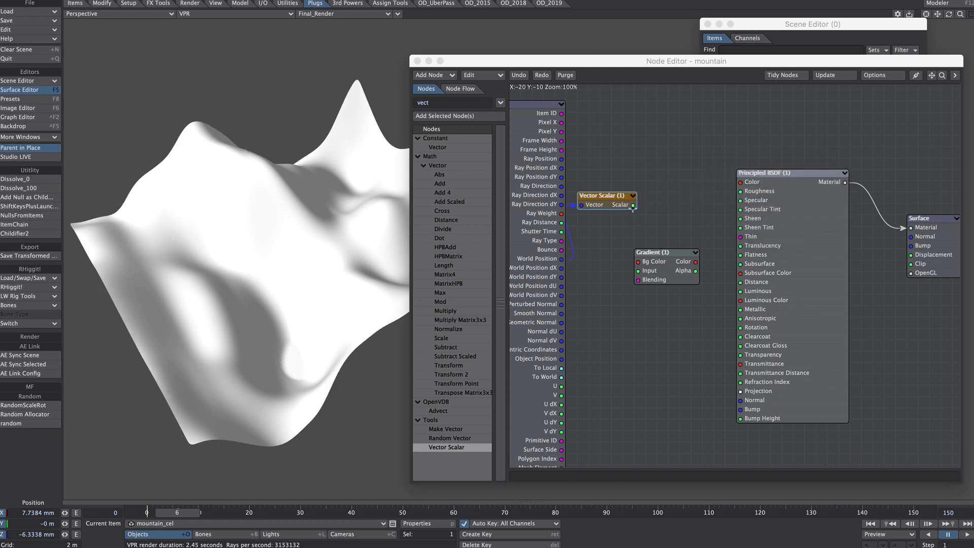
# Connect Vector Scalar to the Gradient's Input, and the Gradient's Color to the BSDF's Color and Luminous Color.
pyautogui.moveTo(633, 205); pyautogui.dragTo(638, 272)
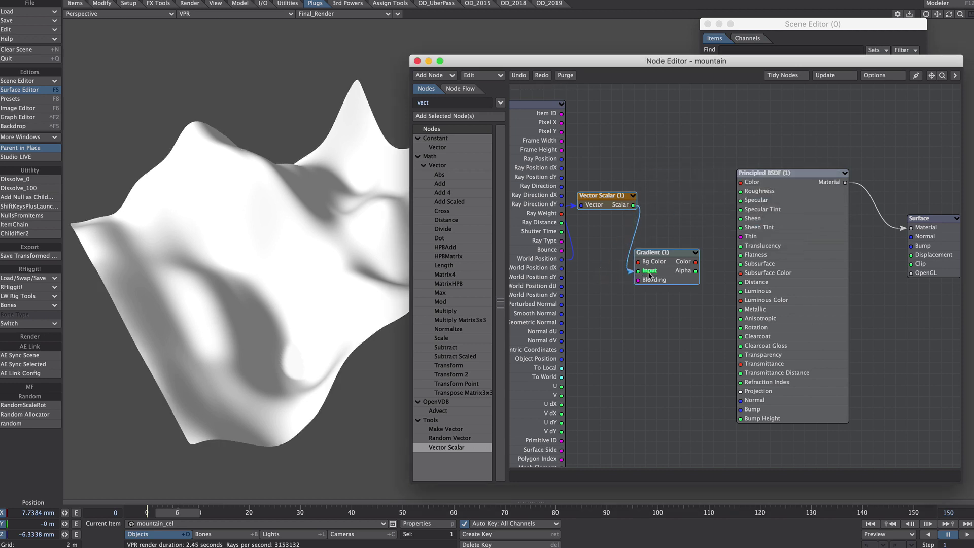
pyautogui.moveTo(695, 262); pyautogui.dragTo(760, 303)
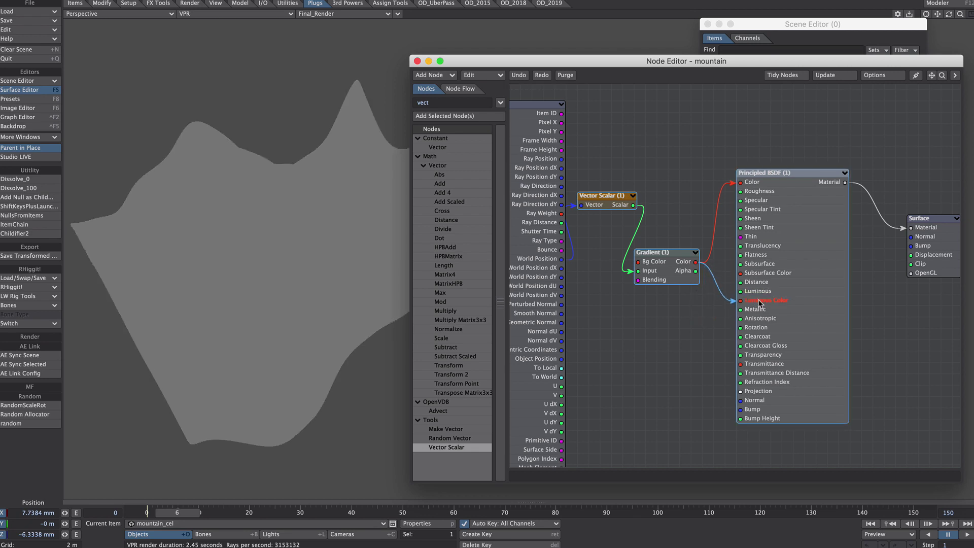
# Color the Gradient's first key white and add a black second key below it.
pyautogui.doubleClick(660, 253)
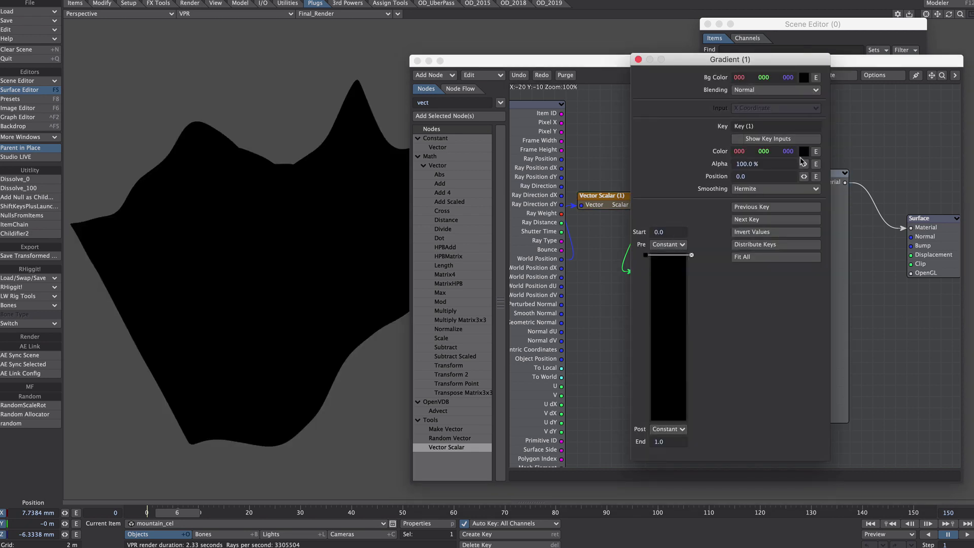
pyautogui.moveTo(803, 152); pyautogui.dragTo(807, 152)
pyautogui.click(664, 285)
pyautogui.moveTo(803, 152); pyautogui.dragTo(781, 154)
# Set the second gradient key's smoothing to Step and move the key closer to the gradient's start.
pyautogui.click(761, 188)
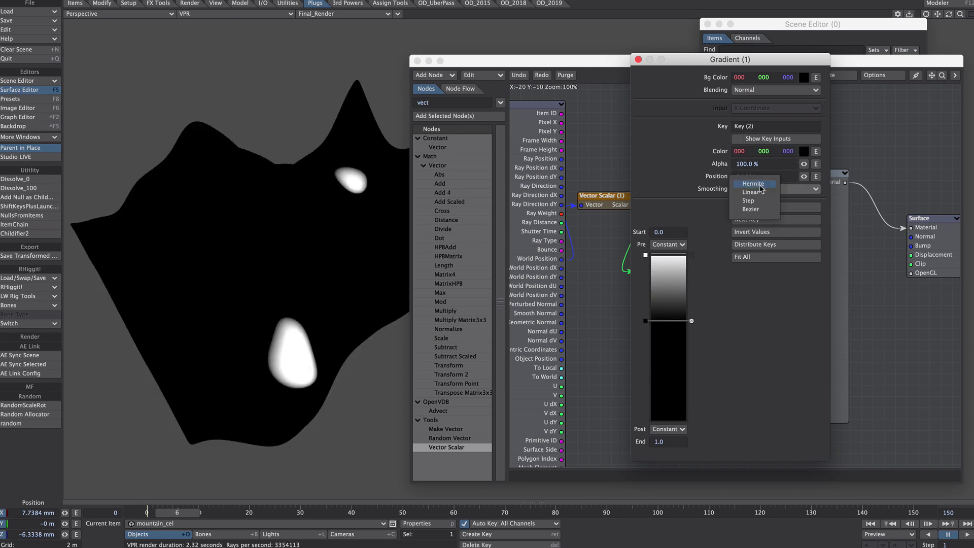
pyautogui.click(759, 201)
pyautogui.moveTo(647, 321); pyautogui.dragTo(672, 294)
# Add a third, black gradient key at position 2.3875, with the gradient's end at 10.0 and its Post behaviour set to Repeat.
pyautogui.click(671, 298)
pyautogui.click(666, 430)
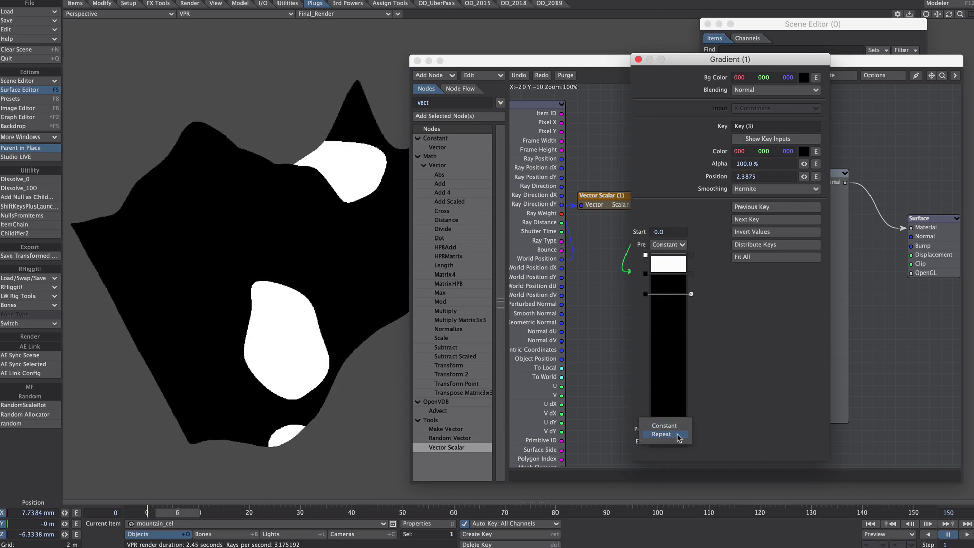
pyautogui.click(678, 436)
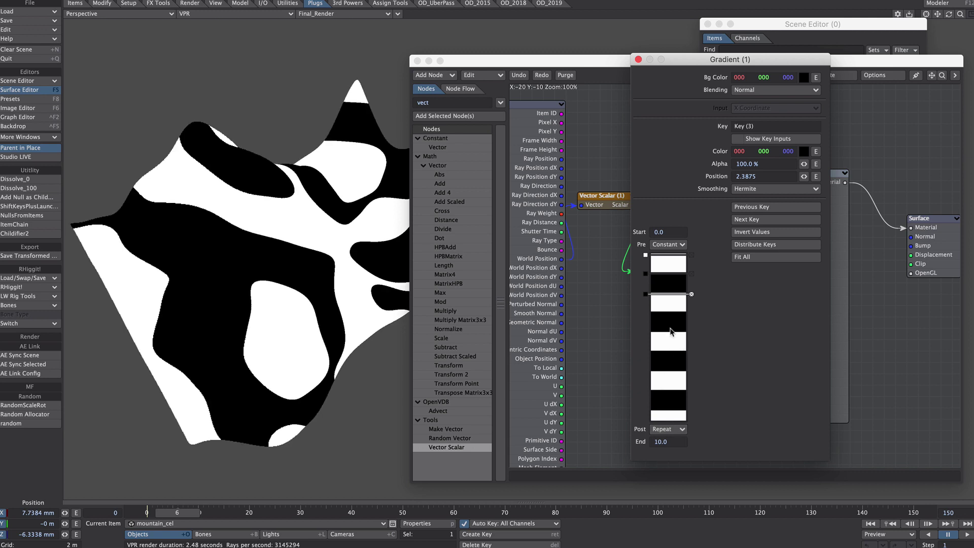
# Move the second and third gradient keys toward the start to make narrower repeating bands, and close the gradient settings.
pyautogui.moveTo(648, 274); pyautogui.dragTo(593, 308)
pyautogui.moveTo(646, 264); pyautogui.dragTo(646, 259)
pyautogui.moveTo(646, 309); pyautogui.dragTo(648, 286)
pyautogui.click(638, 60)
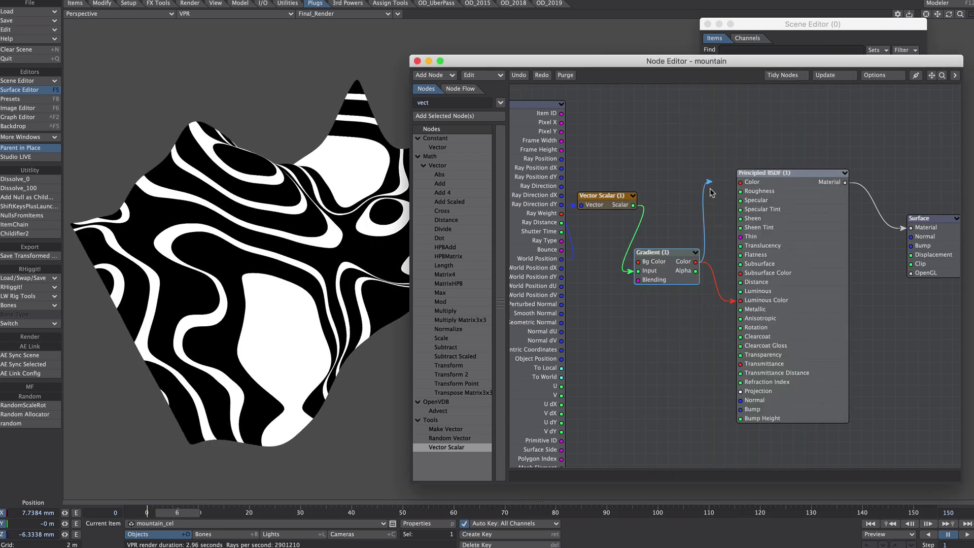
# Disconnect the Gradient from the Principled BSDF's Color and Luminous Color inputs and close the node and surface editors.
pyautogui.moveTo(732, 182); pyautogui.dragTo(711, 193)
pyautogui.moveTo(737, 300); pyautogui.dragTo(911, 255)
pyautogui.press('Escape')
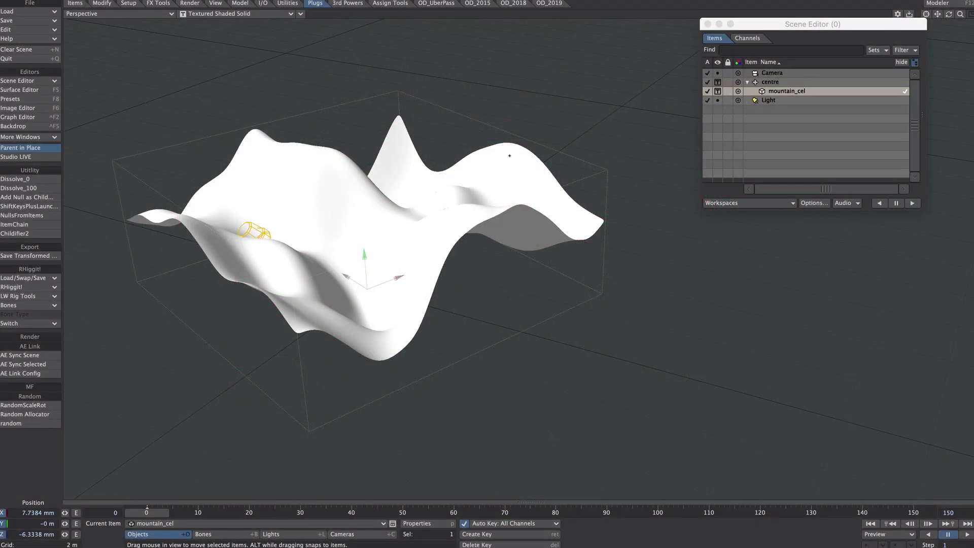
# Create a 10 m by 10 m ground plane with one segment each way and surface intersect, saved as object intesect.
pyautogui.click(240, 3)
pyautogui.click(23, 211)
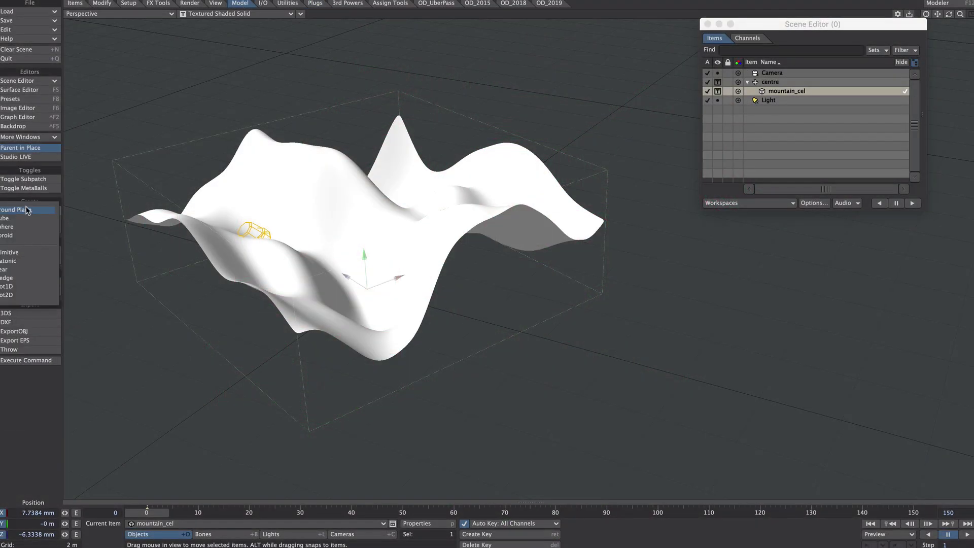
pyautogui.click(31, 212)
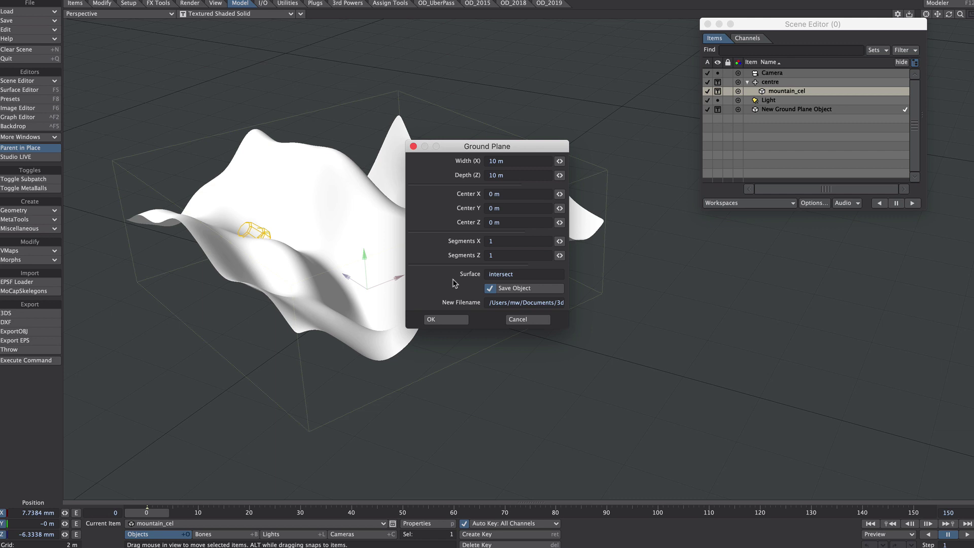
pyautogui.press('Return')
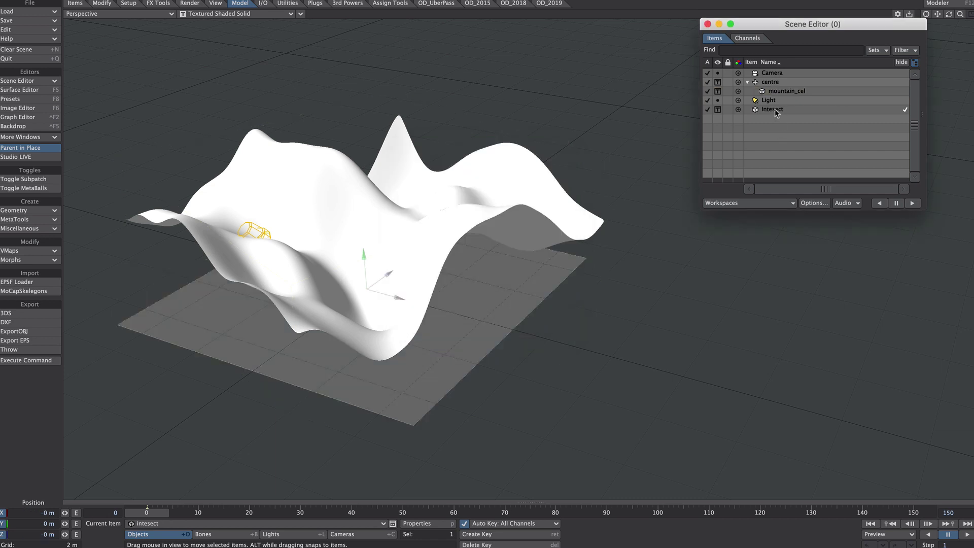
# Hide the intesect plane and deactivate it in the scene.
pyautogui.click(776, 111)
pyautogui.click(723, 108)
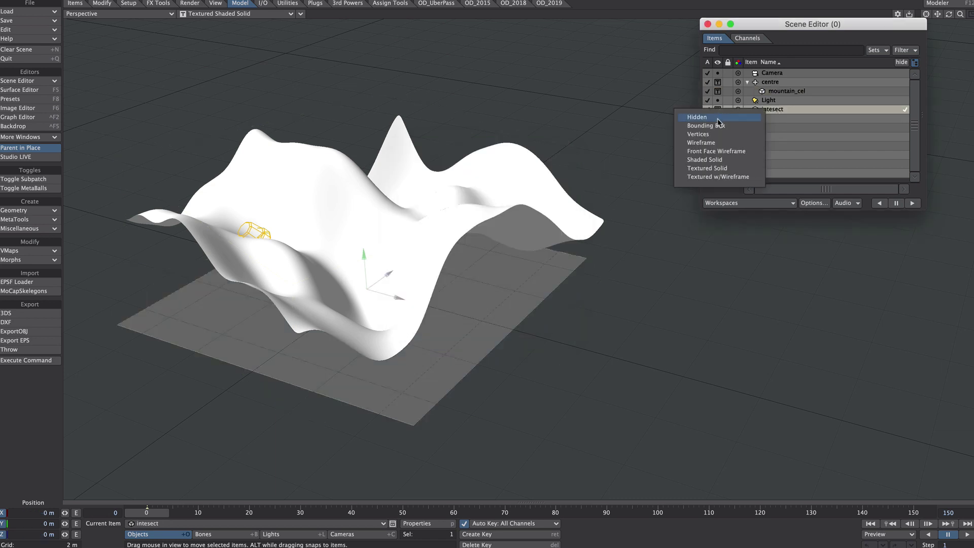
pyautogui.click(708, 111)
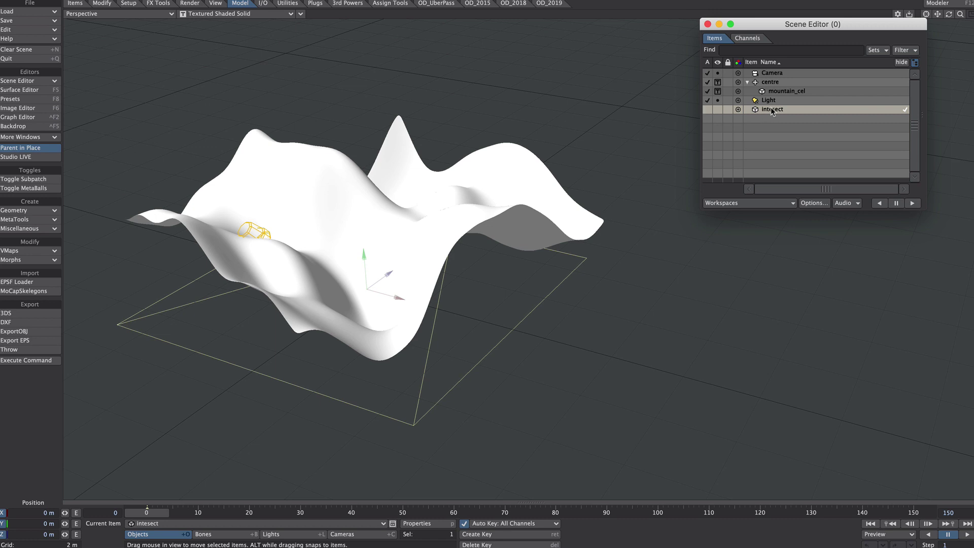
# Create an instance of the hidden intesect plane.
pyautogui.click(94, 5)
pyautogui.click(75, 4)
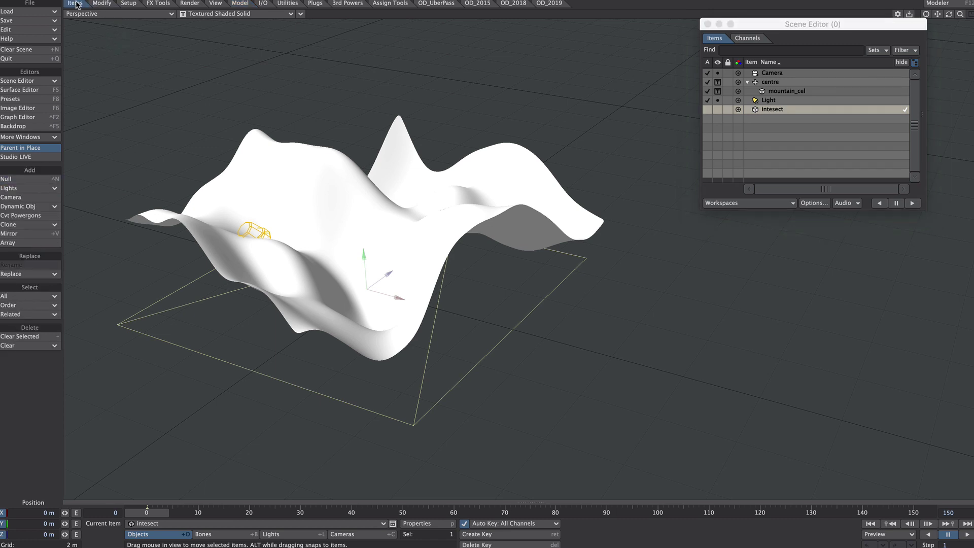
pyautogui.click(28, 225)
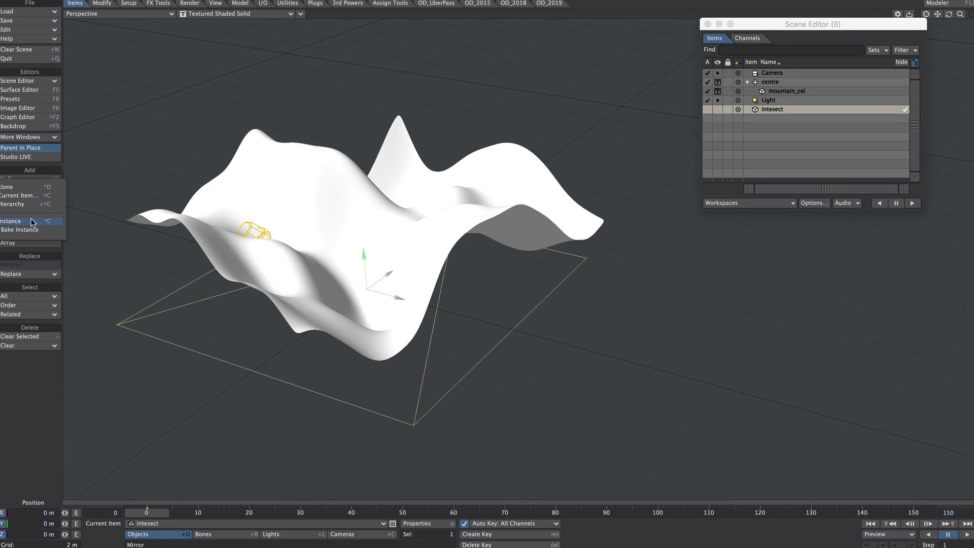
pyautogui.click(33, 222)
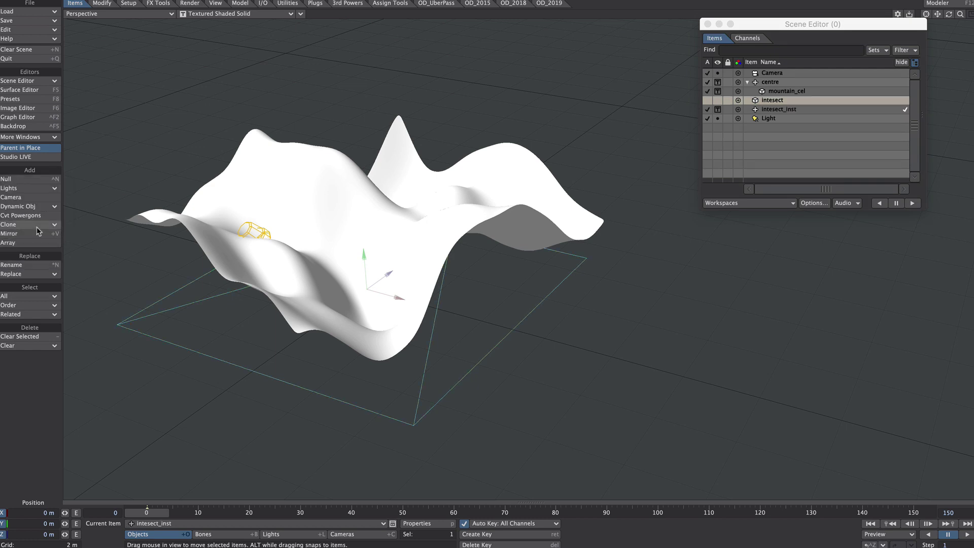
# Open the instance generator of intesect_inst and set its generation type to Rectangular Array.
pyautogui.click(783, 110)
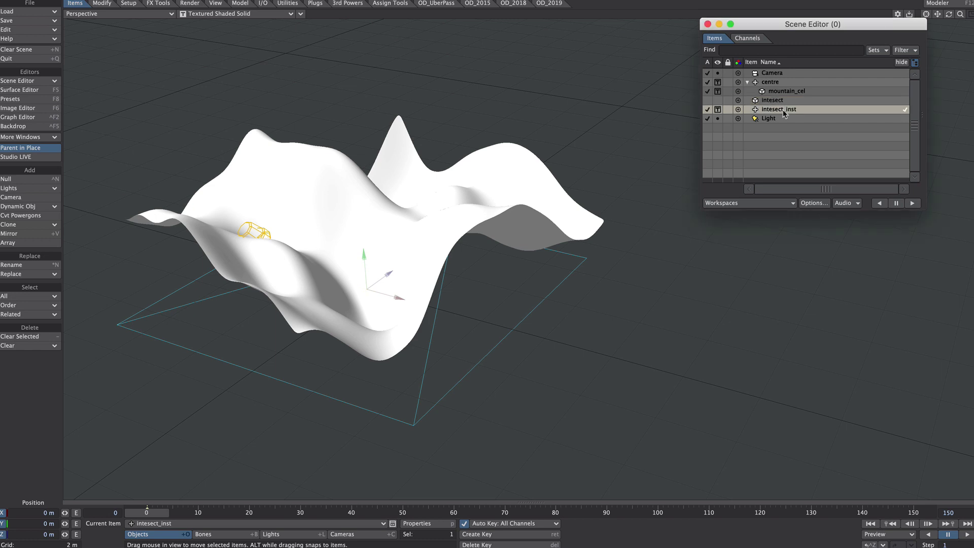
pyautogui.press('p')
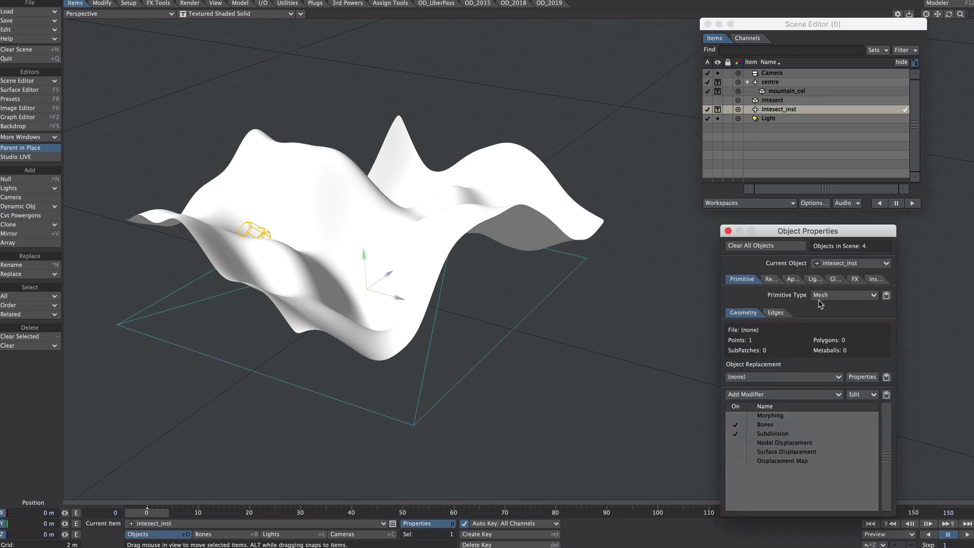
pyautogui.click(874, 278)
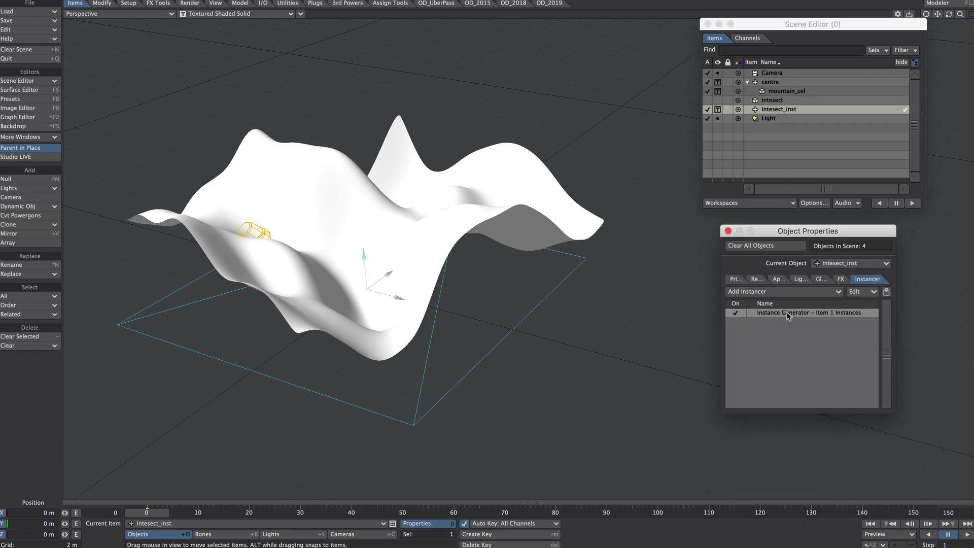
pyautogui.doubleClick(788, 315)
pyautogui.click(690, 145)
pyautogui.click(873, 123)
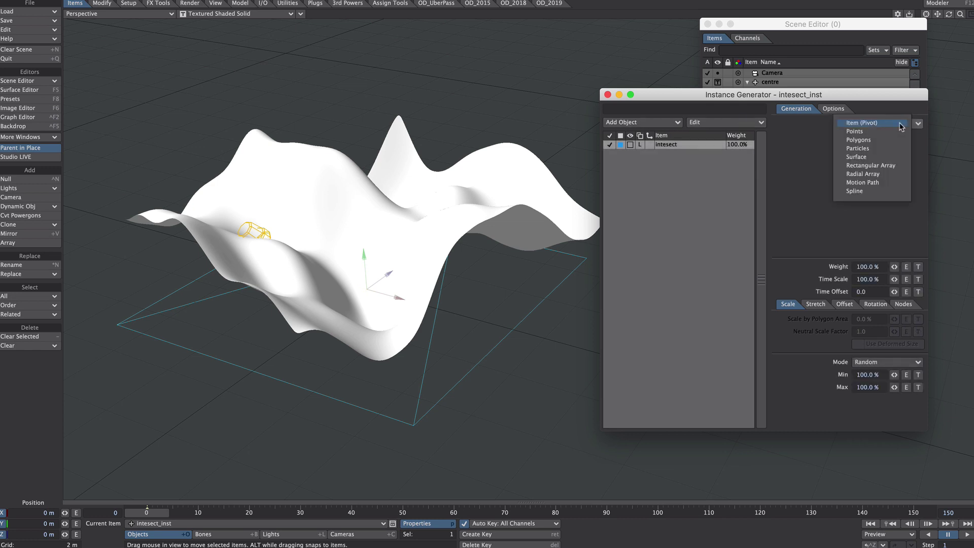
pyautogui.click(863, 166)
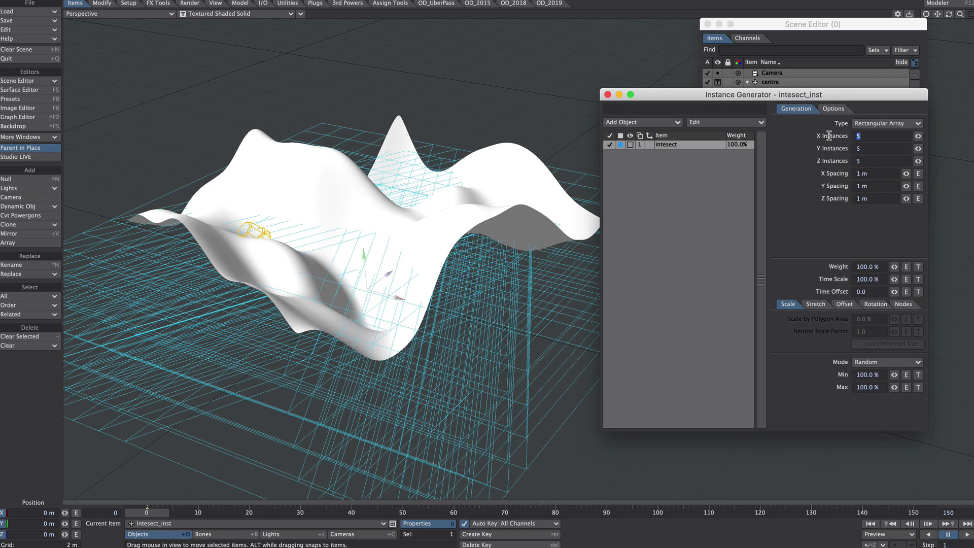
# Set the array to 1 X, 10 Y and 1 Z instances with 454 mm Y spacing, and raise it to Y about 2.49 m.
pyautogui.write('10')
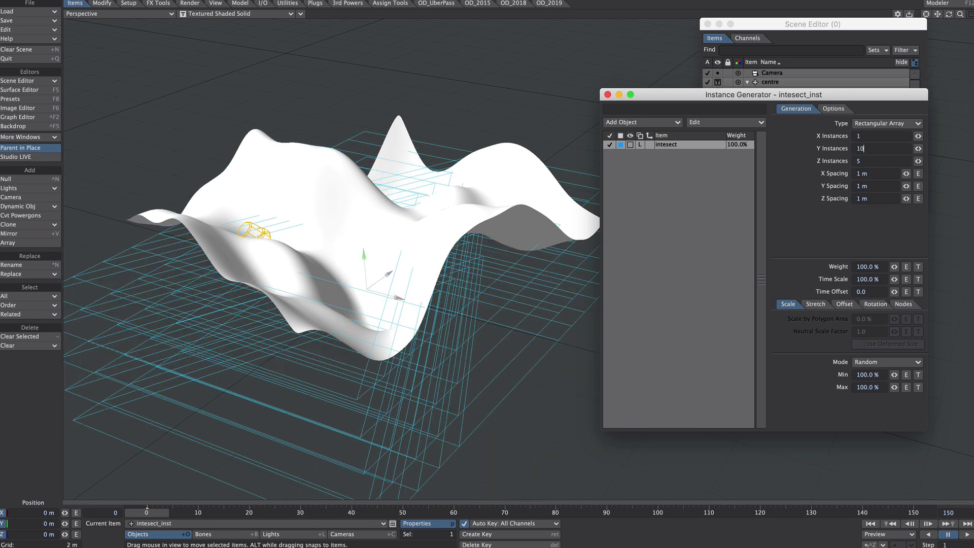
pyautogui.write('1')
pyautogui.press('Tab')
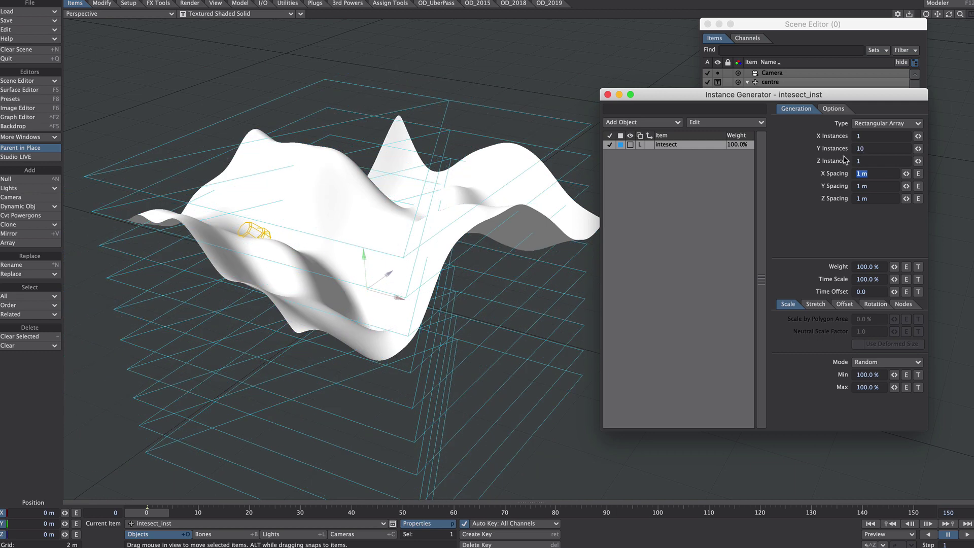
pyautogui.click(816, 235)
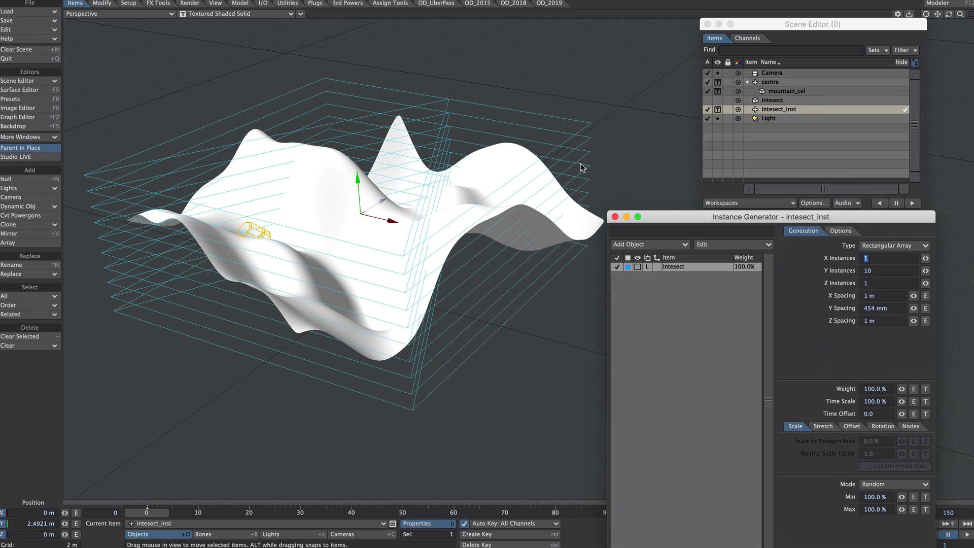
# Turn off Parent in Place and parent intesect_inst to the centre null.
pyautogui.click(25, 148)
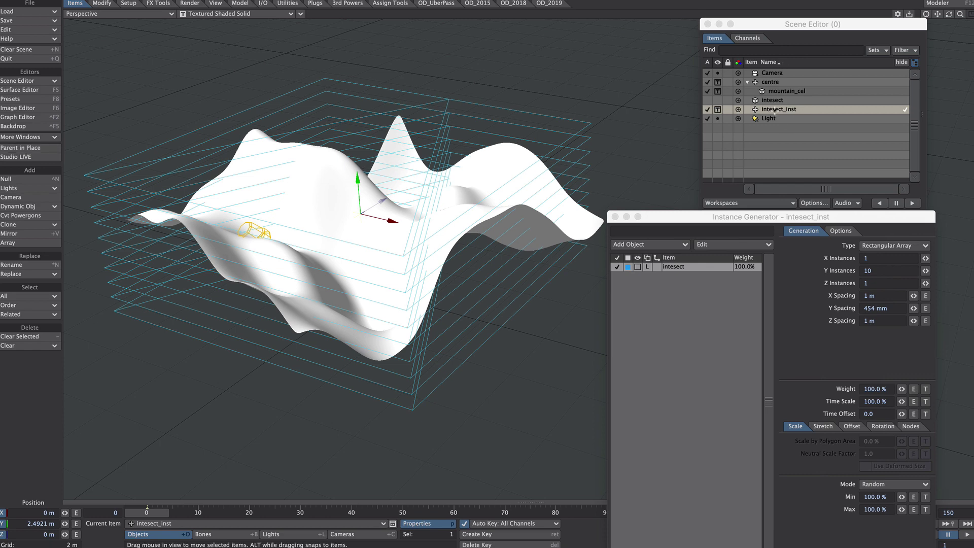
pyautogui.moveTo(775, 110); pyautogui.dragTo(764, 82)
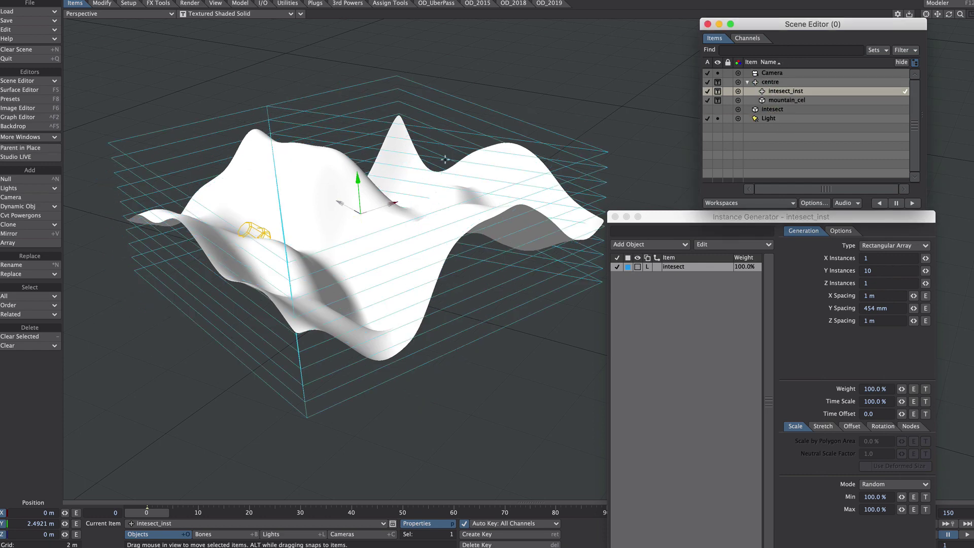
# Tighten the Y spacing of the stacked planes and lower the stack to Y about 2.22 m around the mountain.
pyautogui.press('1')
pyautogui.moveTo(913, 308)
pyautogui.mouseDown()
pyautogui.moveTo(893, 308)
pyautogui.moveTo(902, 308)
pyautogui.mouseUp()
pyautogui.moveTo(419, 140); pyautogui.dragTo(418, 148)
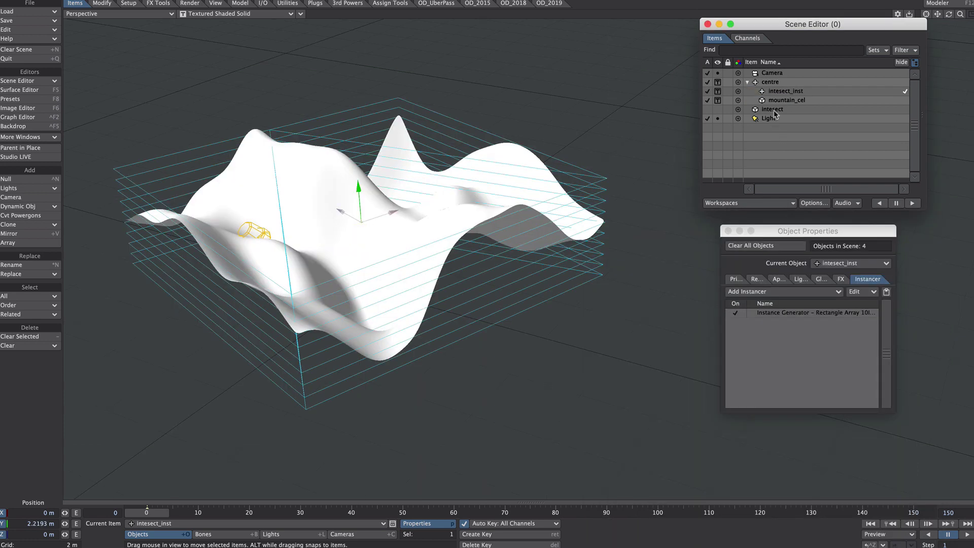
# Enable Intersection Edges on the intesect plane with a thickness of 0 pixels.
pyautogui.click(774, 110)
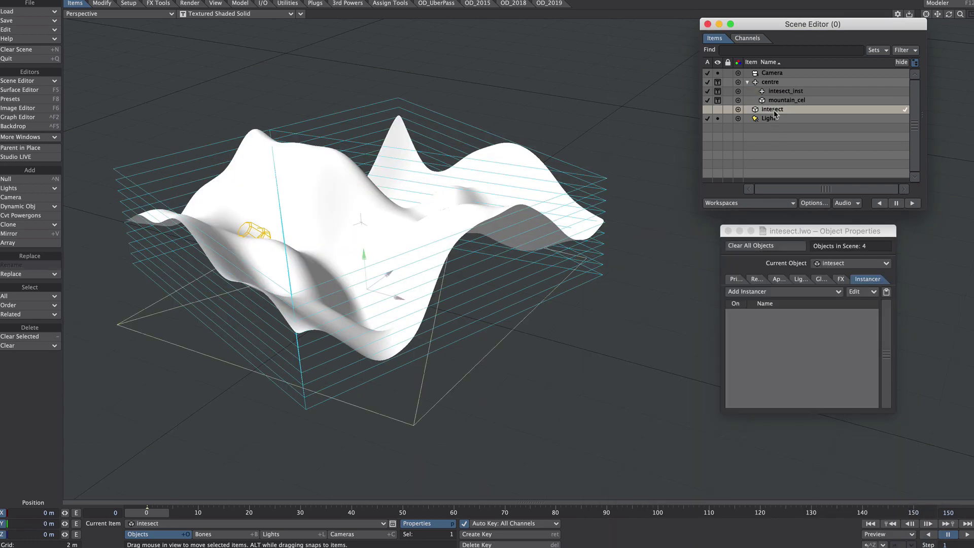
pyautogui.click(737, 279)
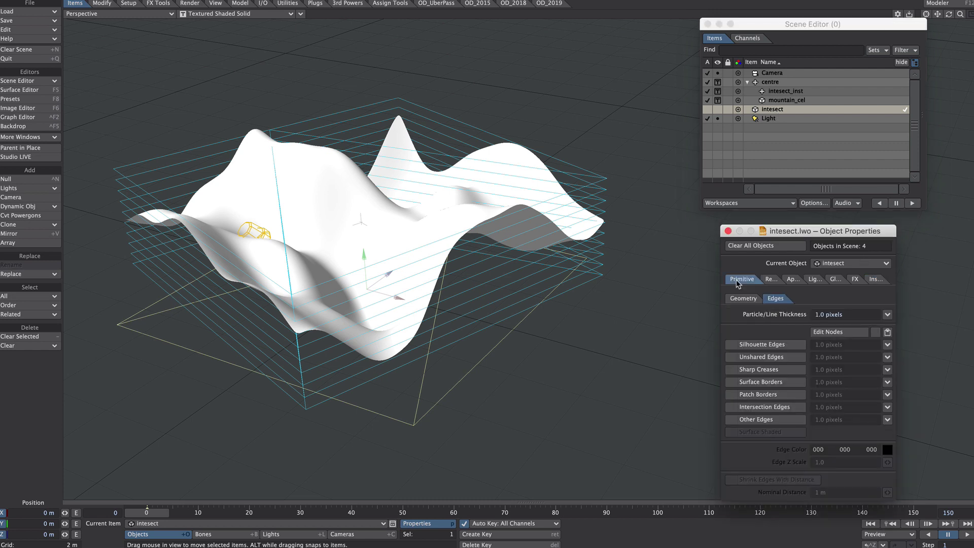
pyautogui.click(775, 299)
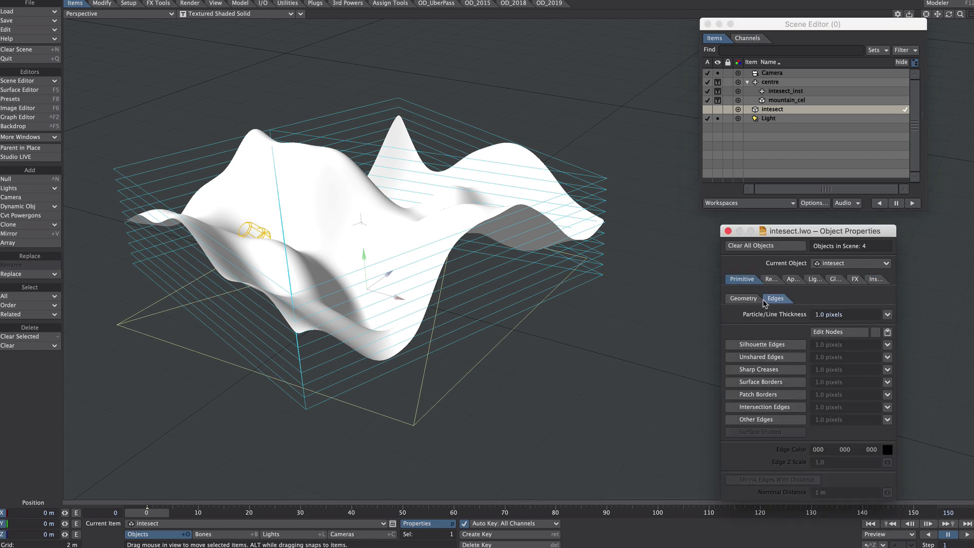
pyautogui.click(766, 407)
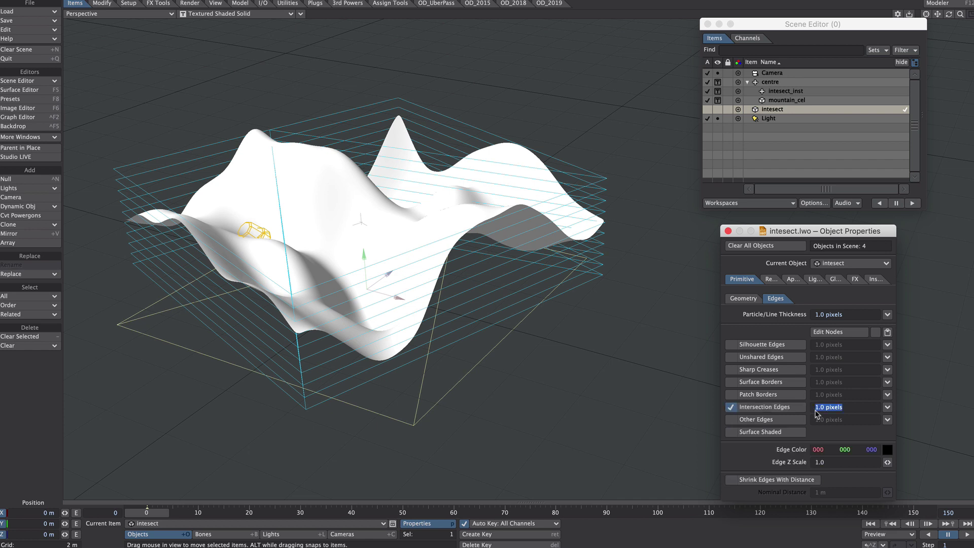
pyautogui.write('0')
pyautogui.press('Tab')
# Enable Intersection Edges on mountain_cel with a thickness of -0.1 meters and preview the viewport in VPR.
pyautogui.click(843, 263)
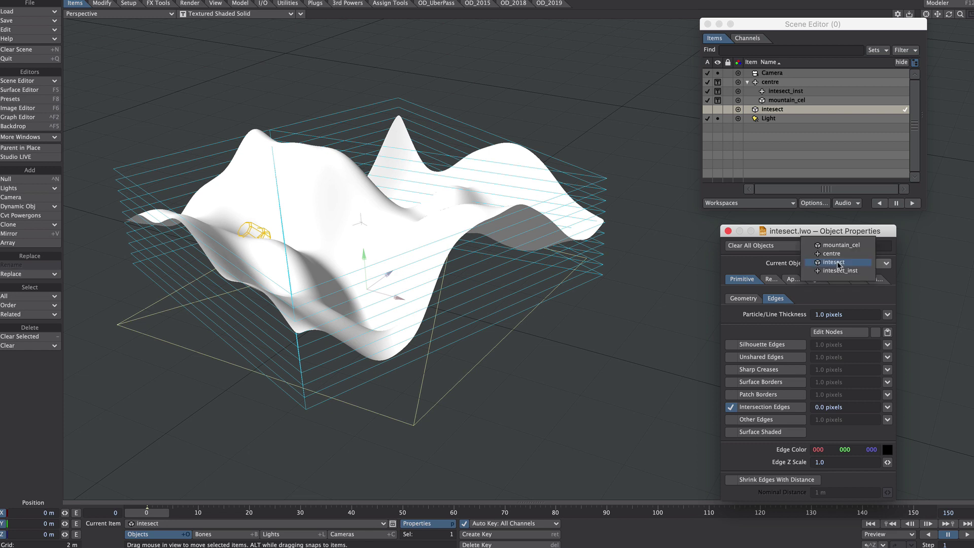
pyautogui.click(837, 246)
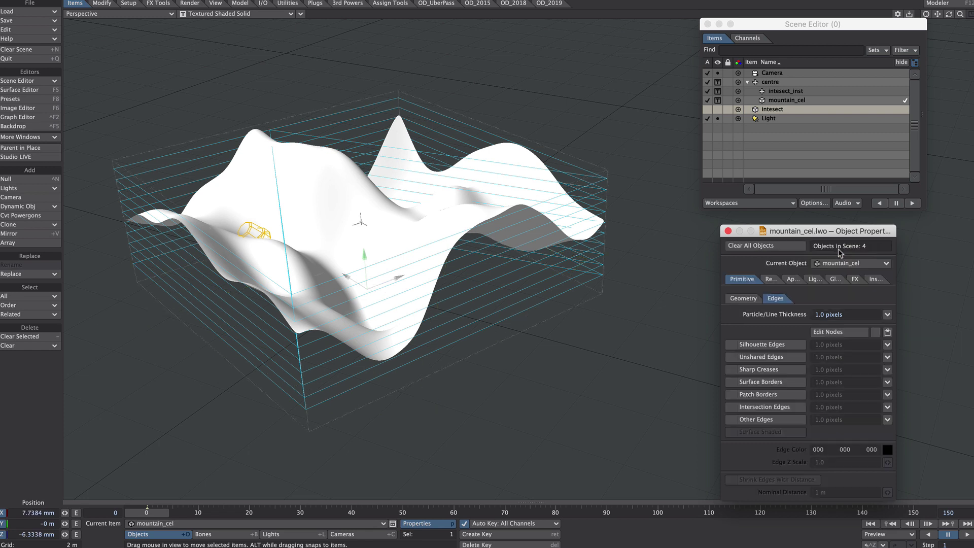
pyautogui.click(766, 408)
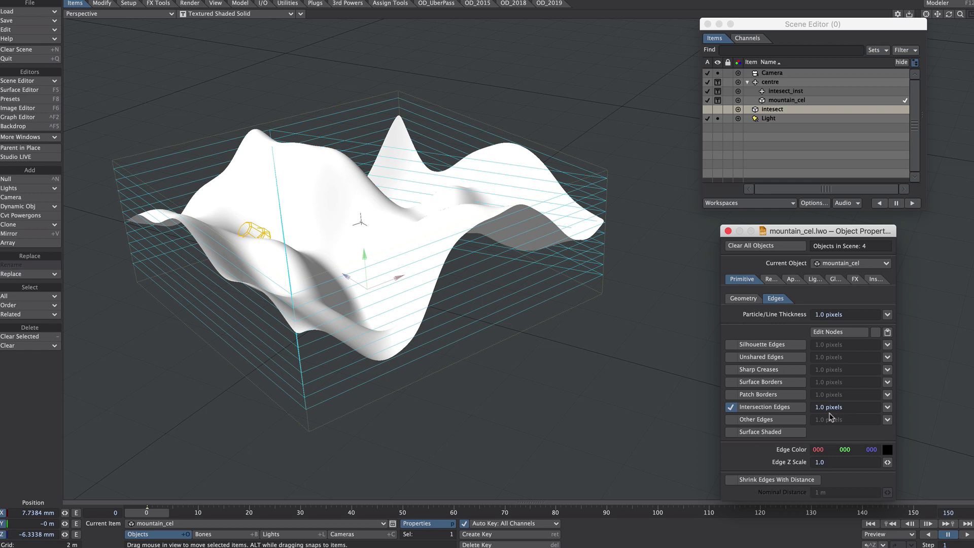
pyautogui.click(854, 408)
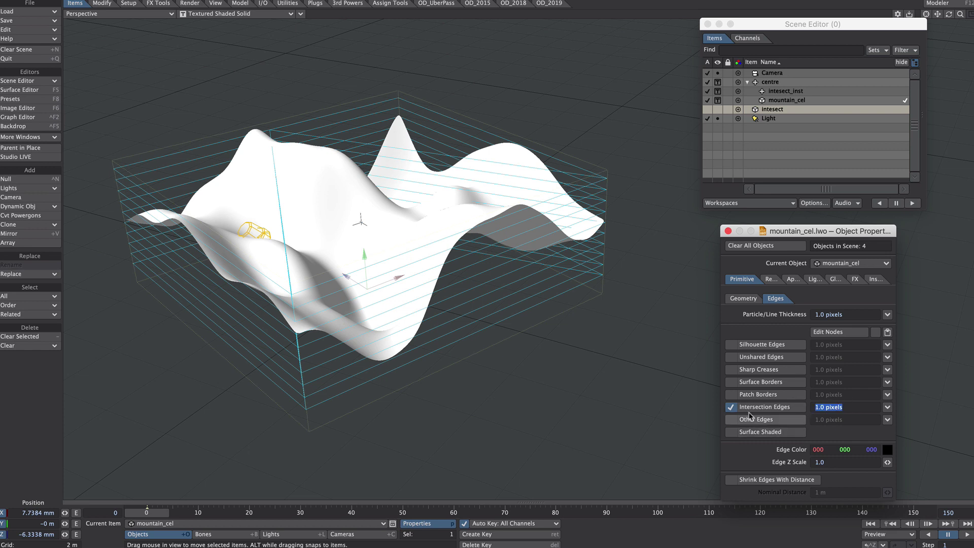
pyautogui.write('-.1')
pyautogui.press('Tab')
pyautogui.click(211, 13)
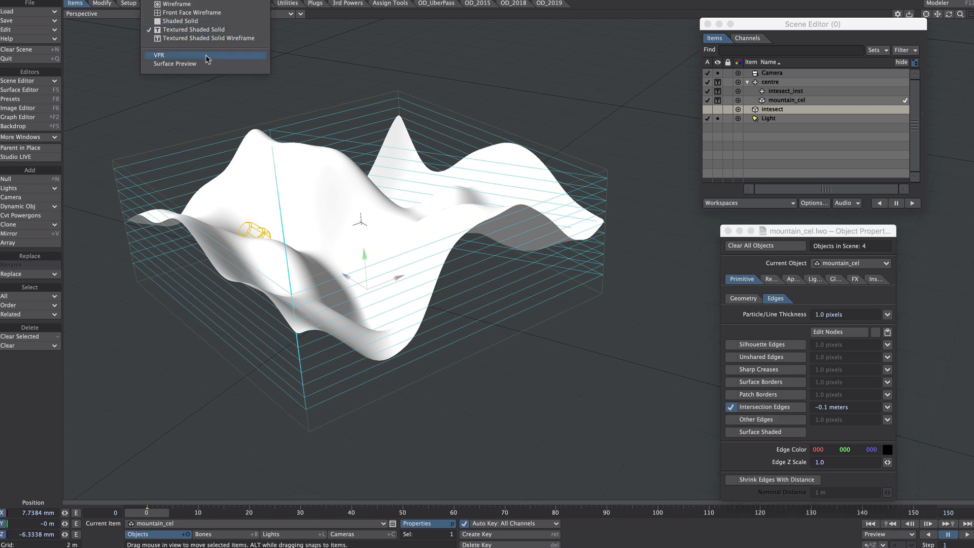
pyautogui.click(205, 54)
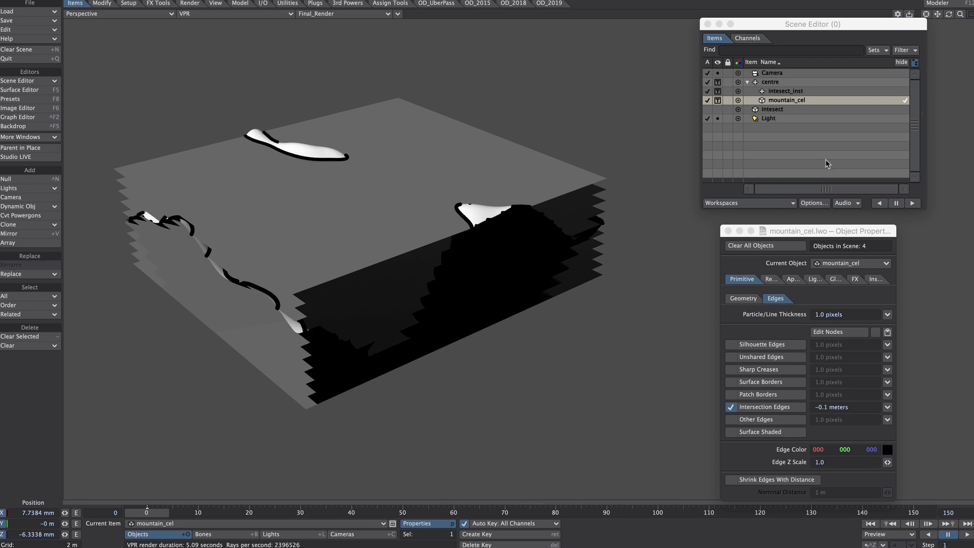
# Make the intesect object Unseen by Camera and turn off its Self Shadow, Cast Shadow and Receive Shadow.
pyautogui.click(826, 265)
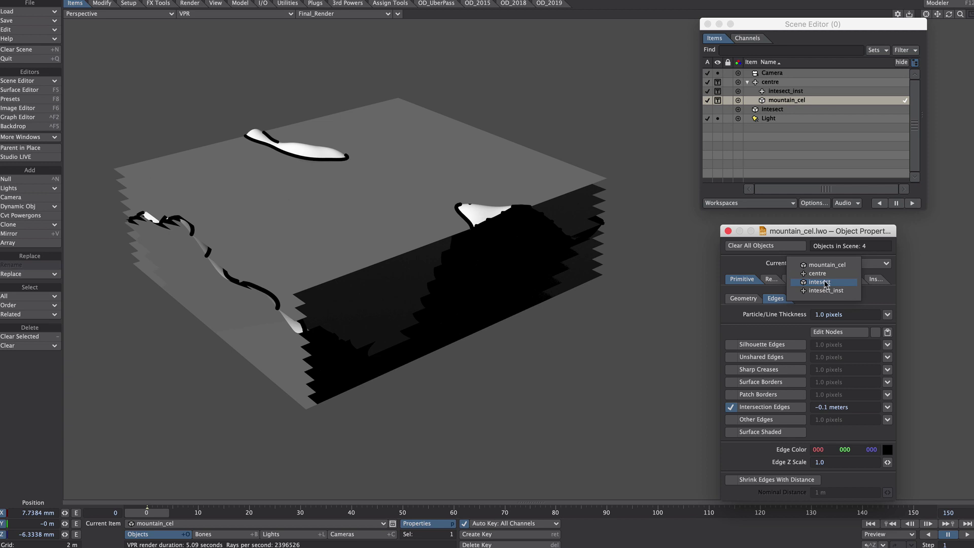
pyautogui.click(826, 283)
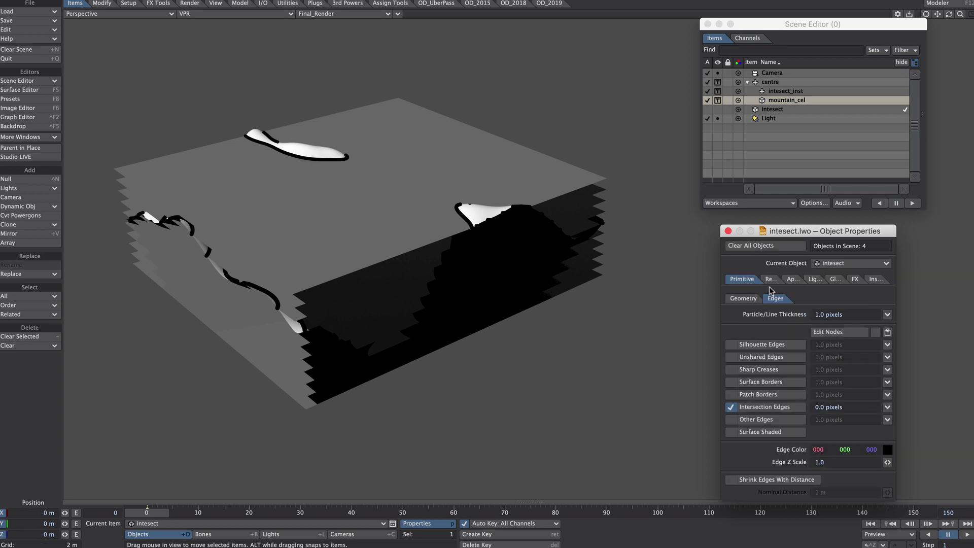
pyautogui.click(767, 281)
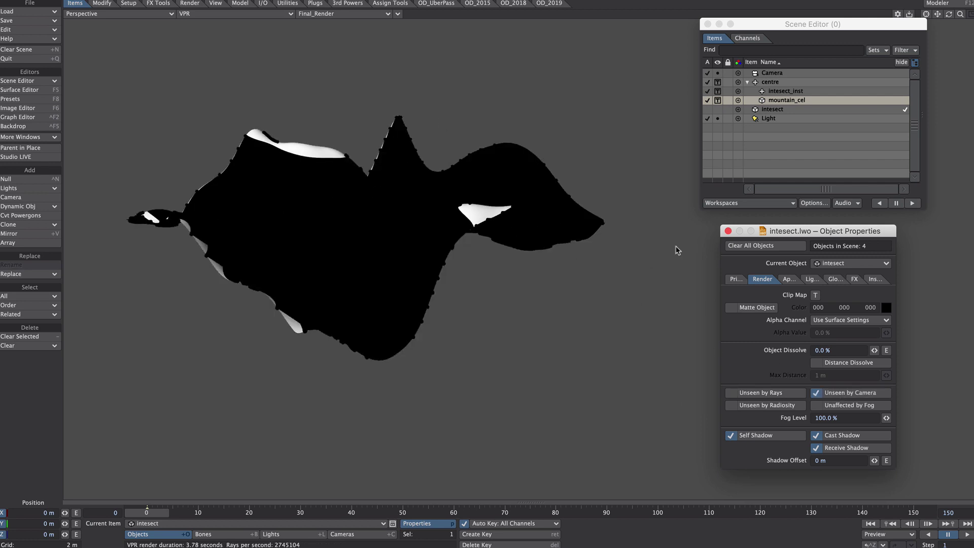
pyautogui.click(750, 435)
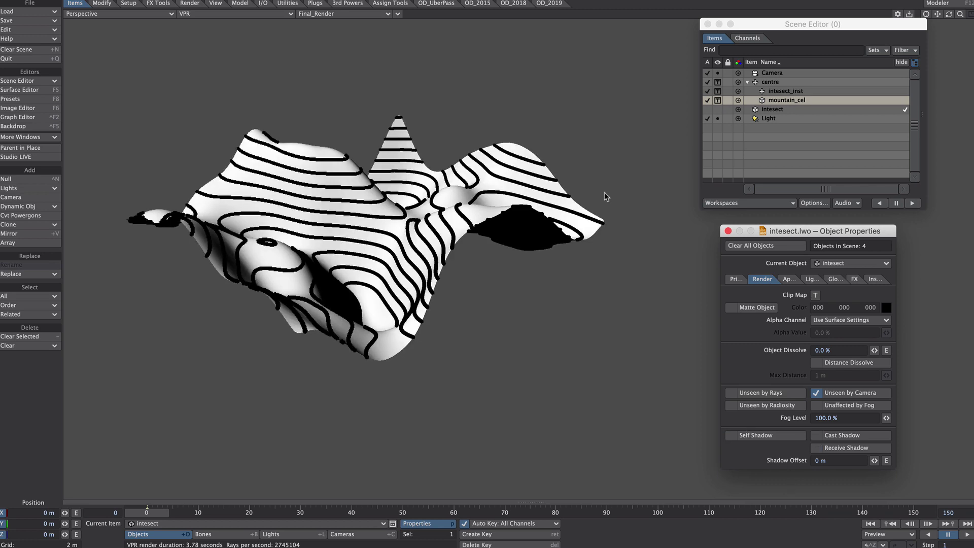
pyautogui.click(605, 200)
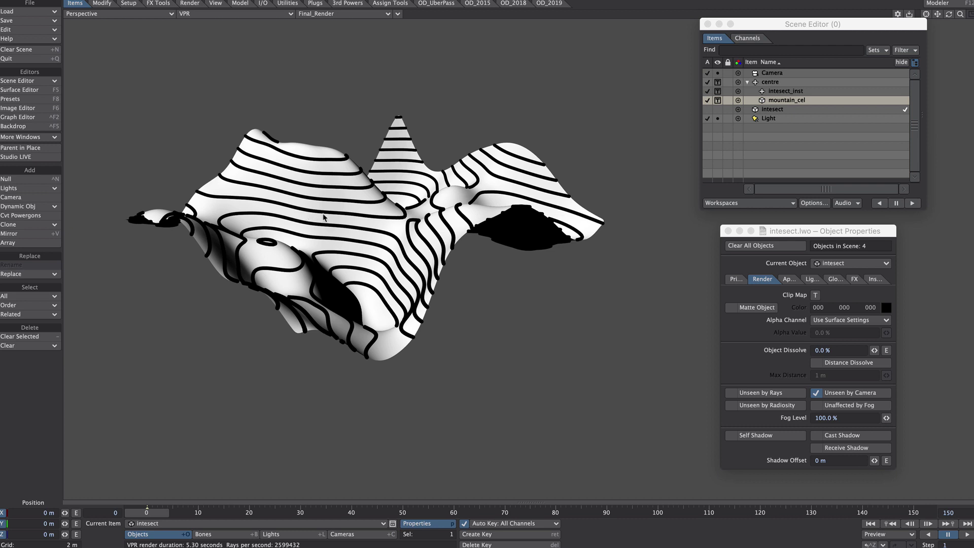
# Make mountain_cel Unseen by Camera with self, cast and receive shadows off, and return to its edge settings.
pyautogui.click(464, 206)
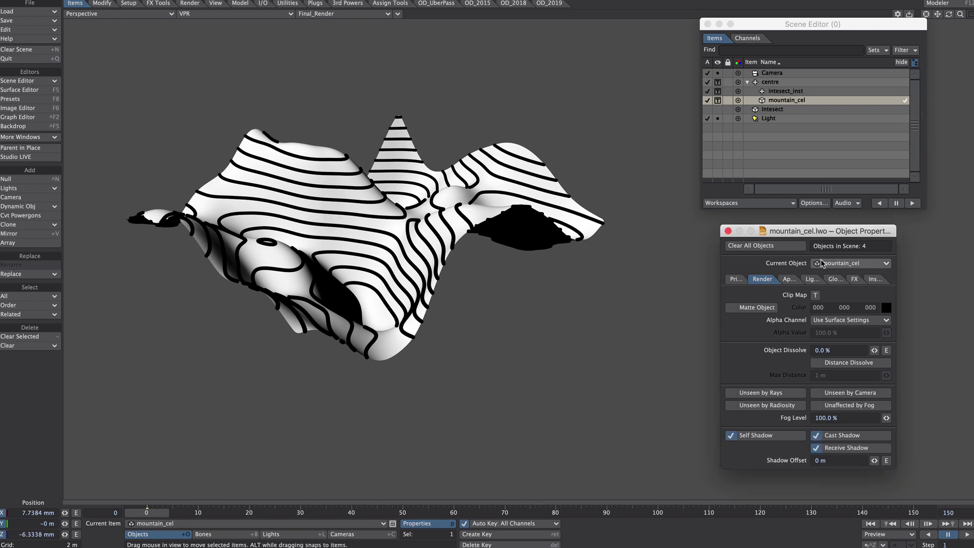
pyautogui.click(837, 393)
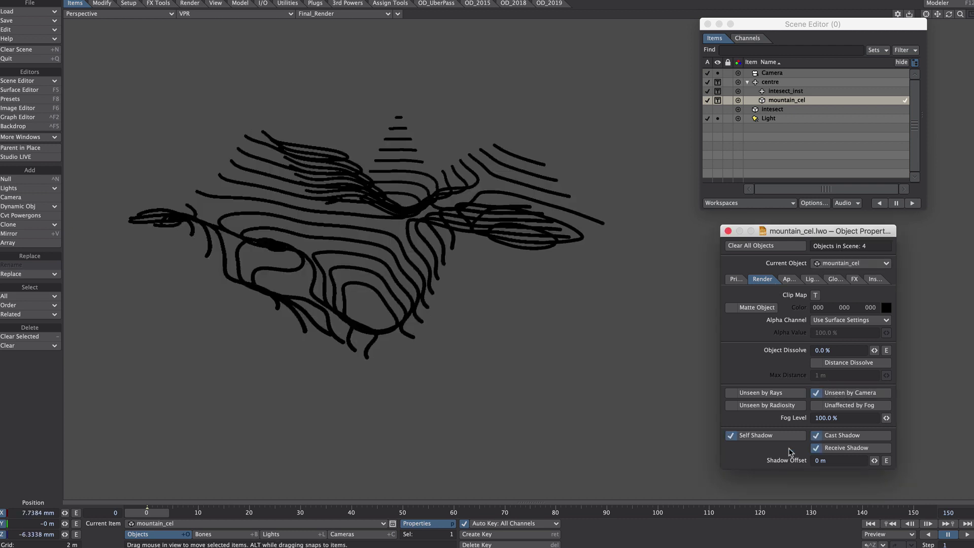
pyautogui.click(773, 436)
pyautogui.click(841, 437)
pyautogui.click(840, 448)
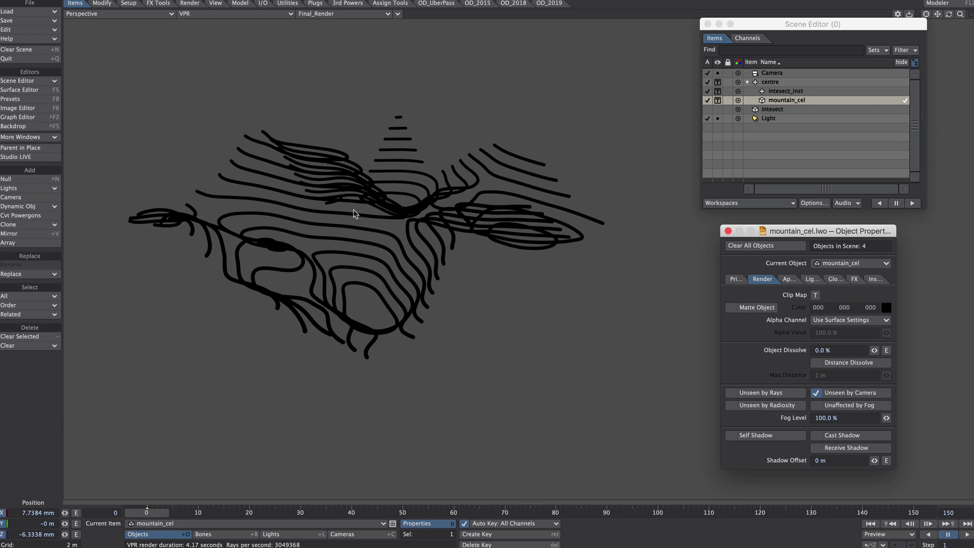
pyautogui.click(737, 279)
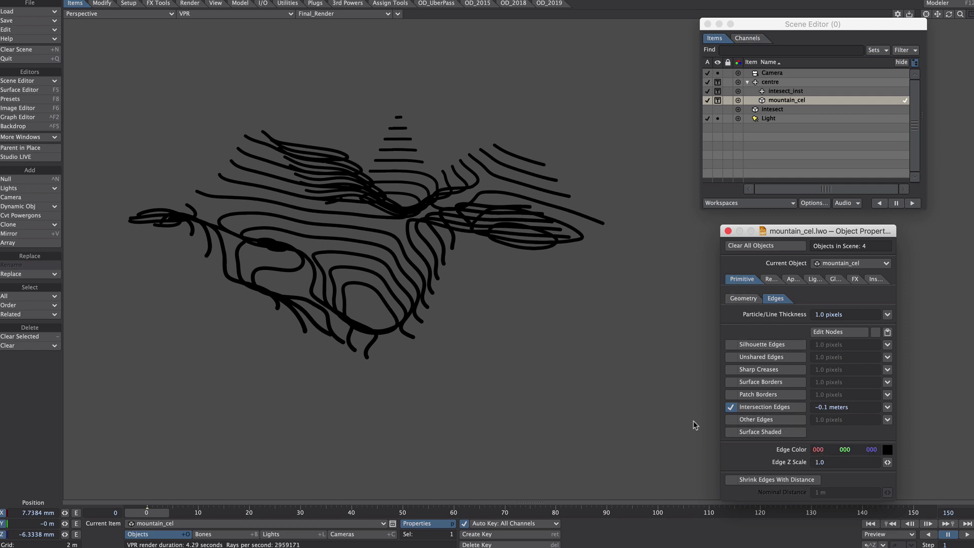
pyautogui.click(845, 449)
pyautogui.write('200')
pyautogui.press('Return')
pyautogui.click(844, 449)
pyautogui.write('0')
pyautogui.press('Return')
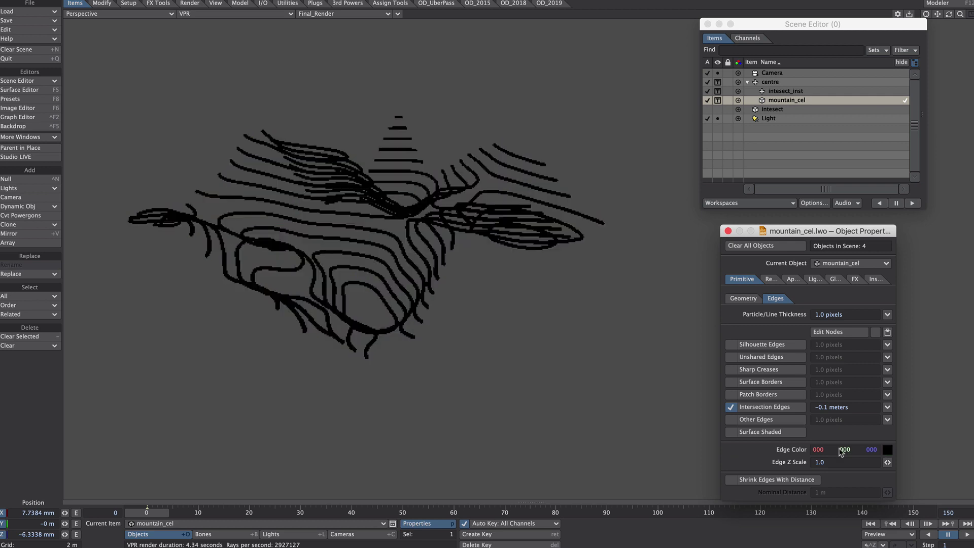
# Enable Surface Shaded for mountain_cel's edges, and set the mountain surface's colour to 255, 62, 207 with some Specular.
pyautogui.click(755, 434)
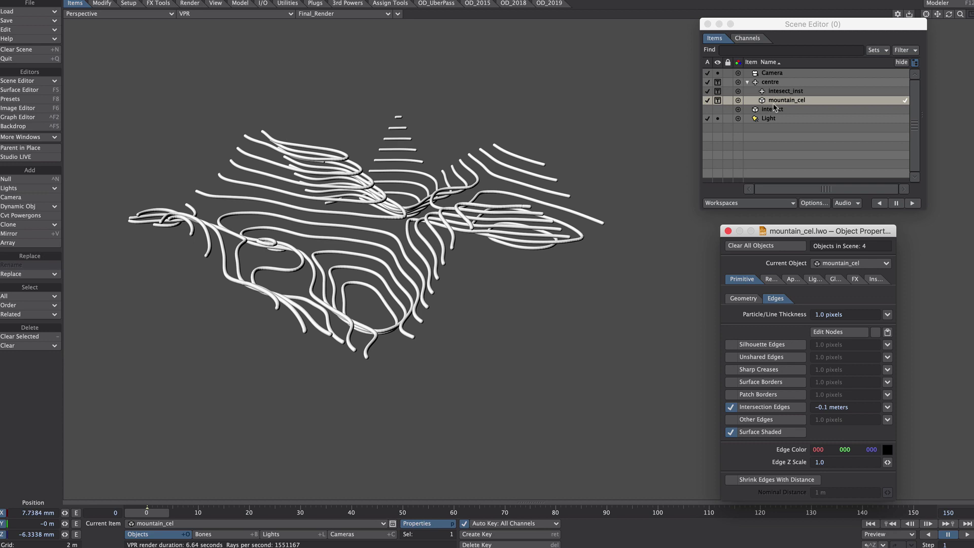
pyautogui.press('F5')
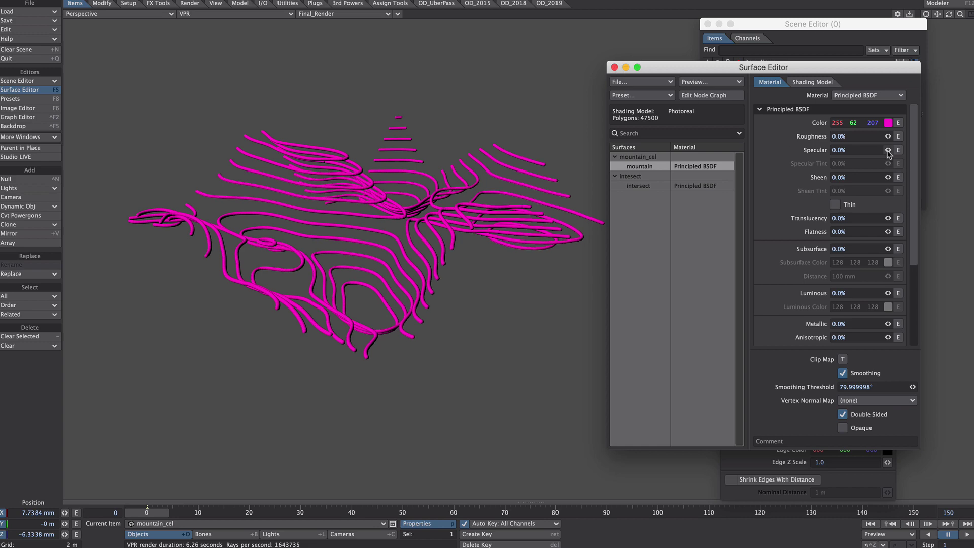
pyautogui.moveTo(888, 149)
pyautogui.mouseDown()
pyautogui.moveTo(901, 150)
pyautogui.moveTo(889, 141)
pyautogui.moveTo(891, 154)
pyautogui.mouseUp()
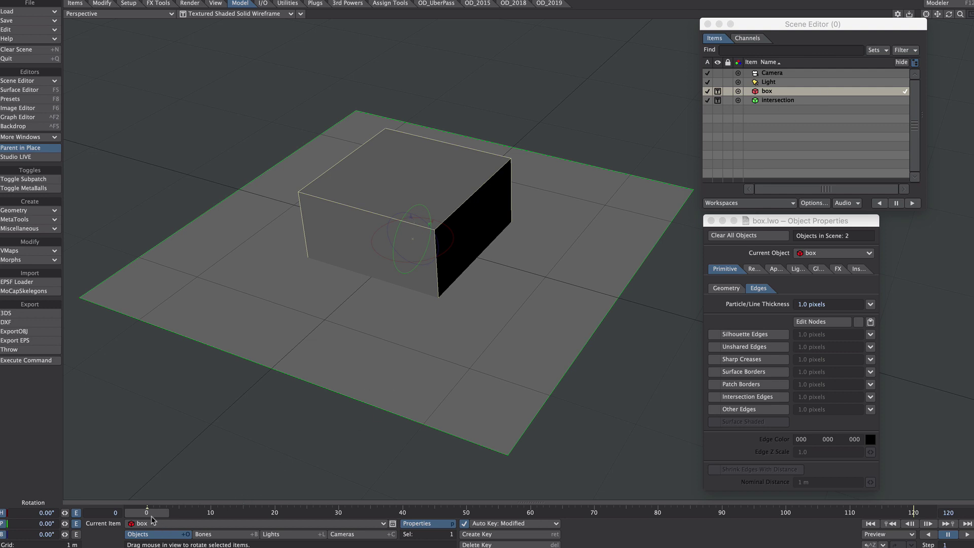
pyautogui.moveTo(154, 517)
pyautogui.mouseDown()
pyautogui.moveTo(913, 514)
pyautogui.moveTo(147, 514)
pyautogui.mouseUp()
pyautogui.click(387, 235)
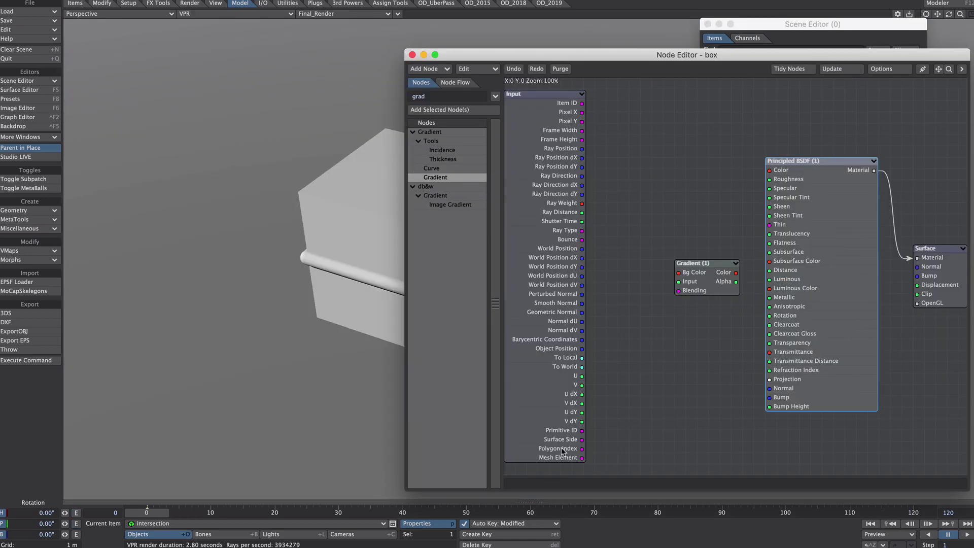
# Connect Polygon Index to the Gradient's Input in the box surface's nodes and set the gradient's end to 5.0.
pyautogui.moveTo(582, 448); pyautogui.dragTo(686, 284)
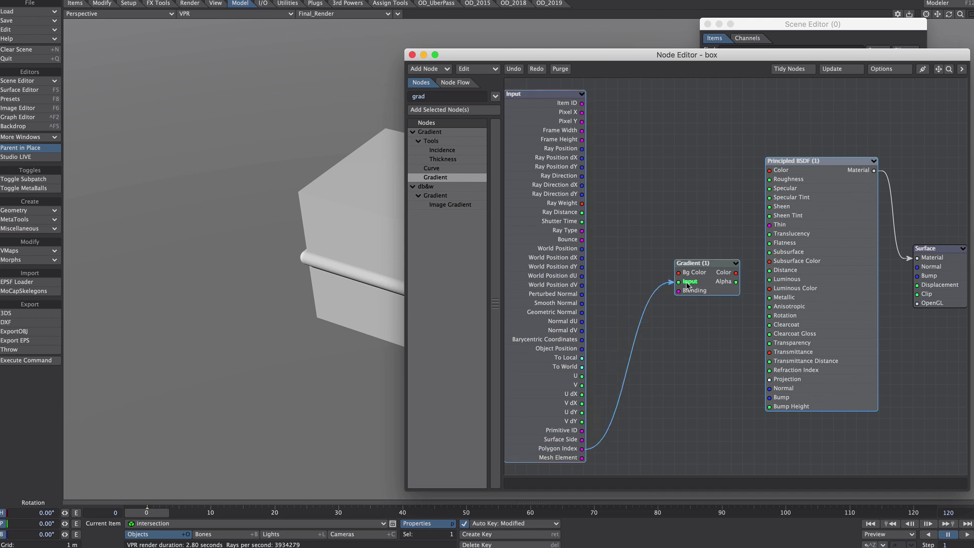
pyautogui.doubleClick(693, 276)
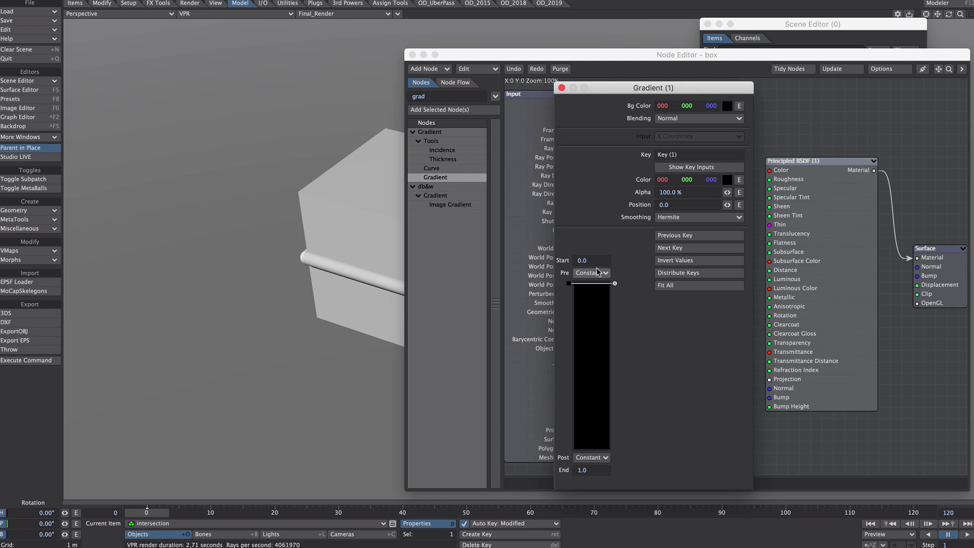
pyautogui.click(586, 470)
pyautogui.write('5.0')
pyautogui.press('Return')
# Colour the gradient key at position 5.0 red (255, 0, 0), add four keys above it and distribute all keys evenly.
pyautogui.moveTo(663, 180); pyautogui.dragTo(710, 180)
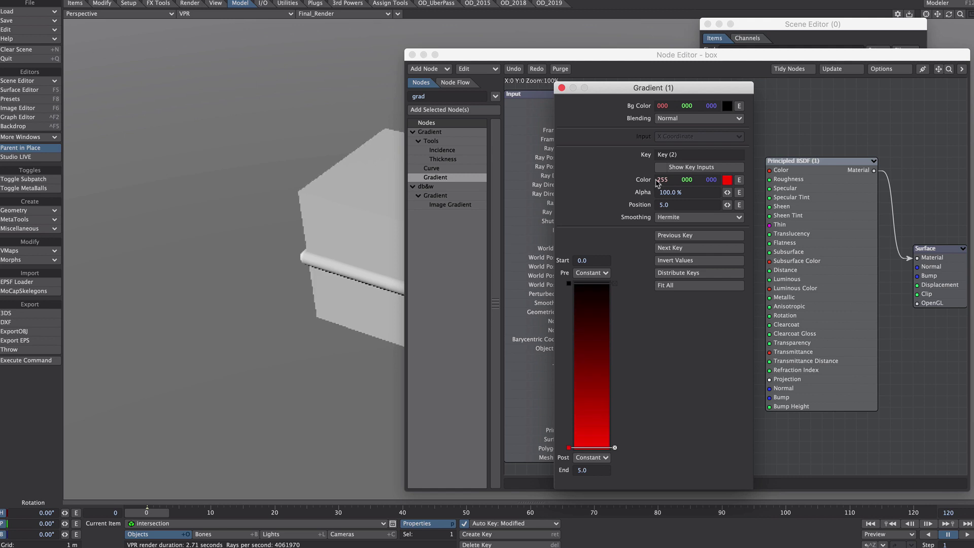
pyautogui.click(588, 302)
pyautogui.click(588, 329)
pyautogui.click(590, 355)
pyautogui.click(590, 376)
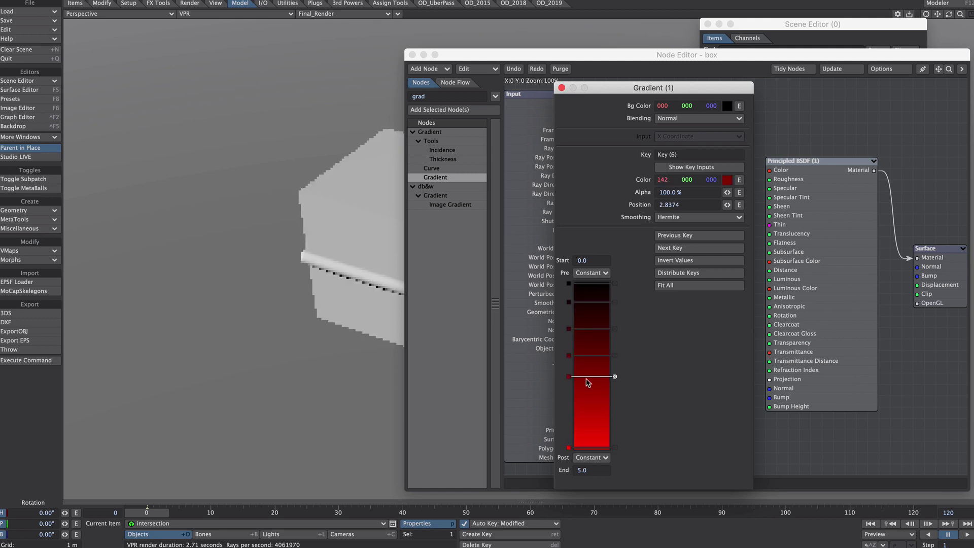
pyautogui.click(672, 274)
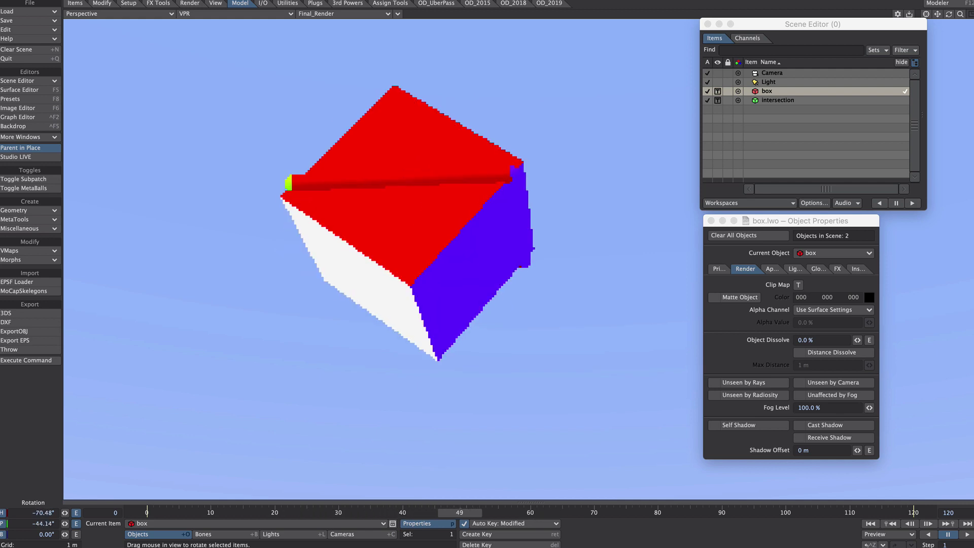
# Preview the box's coloured intersection edges on their own by temporarily making the box Unseen by Camera.
pyautogui.click(833, 382)
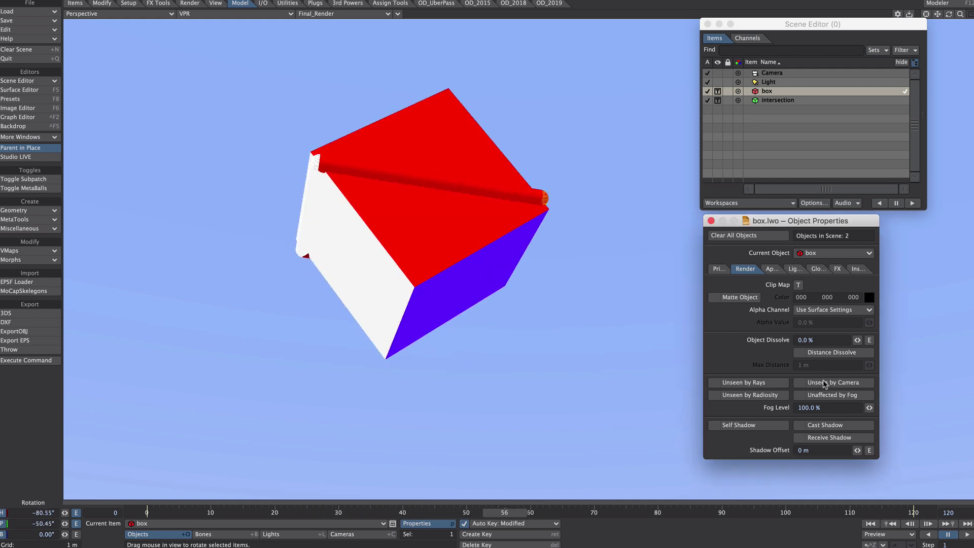
pyautogui.click(461, 514)
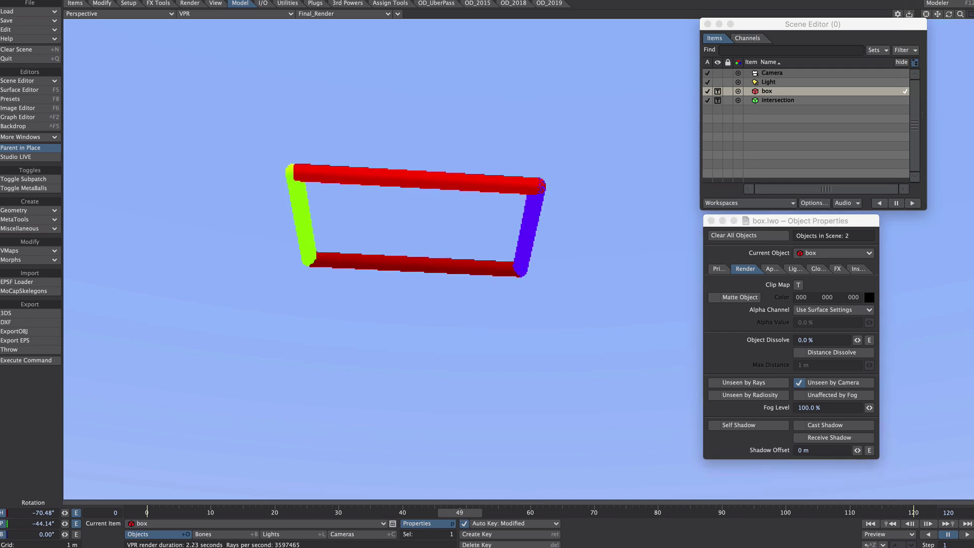
pyautogui.moveTo(462, 515); pyautogui.dragTo(460, 514)
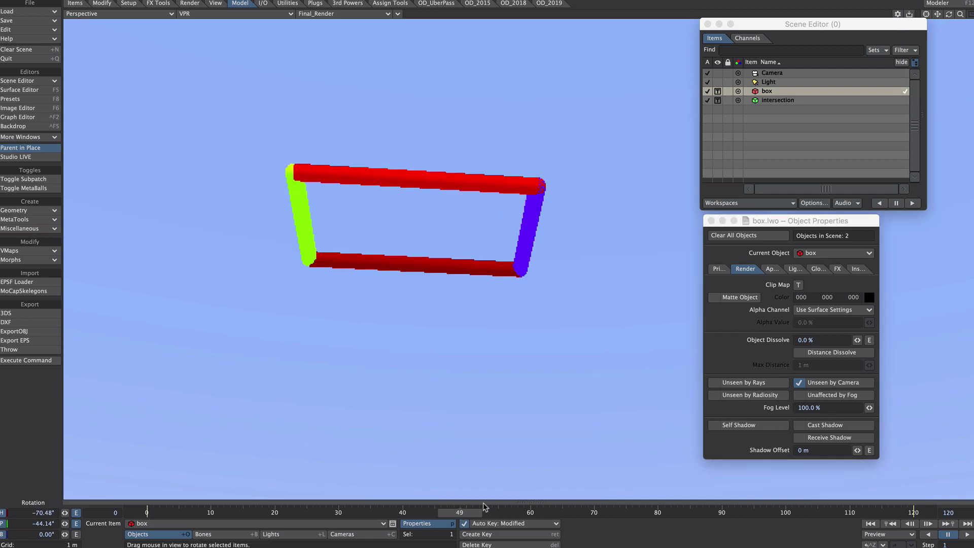
pyautogui.click(816, 381)
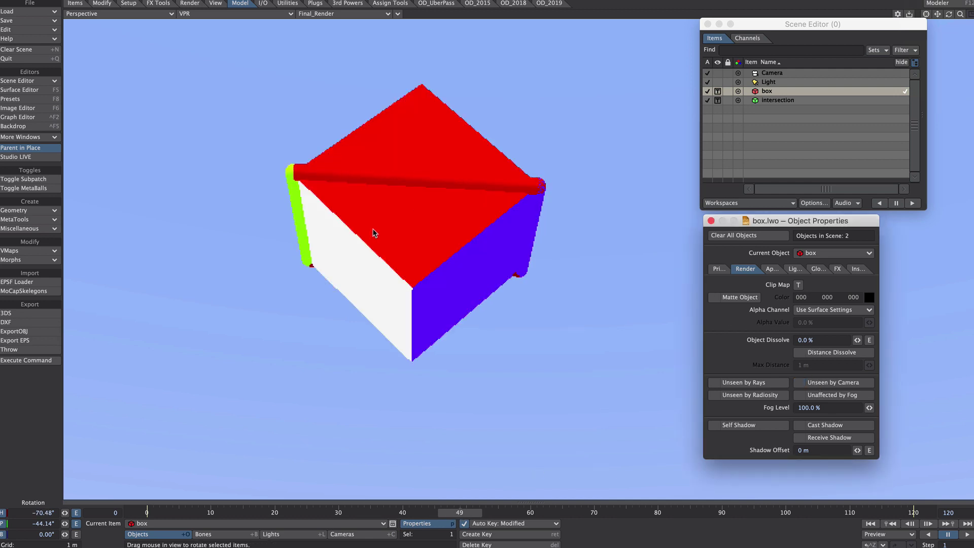
# Step through the box's rotation frames to examine how the intersection edges take the polygon colours.
pyautogui.press('Right')
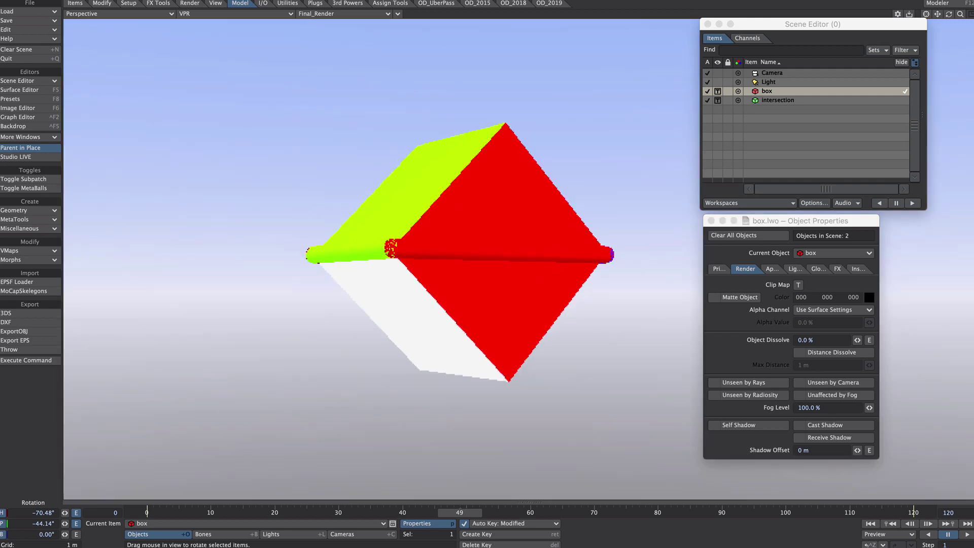
pyautogui.press('Left')
pyautogui.press('Left')
pyautogui.press('Left')
pyautogui.press('Left')
pyautogui.press('Left')
pyautogui.press('Left')
pyautogui.press('Left')
pyautogui.press('Left')
pyautogui.press('Left')
pyautogui.press('Left')
pyautogui.press('Left')
pyautogui.press('Left')
pyautogui.press('Left')
pyautogui.press('Left')
pyautogui.press('Left')
pyautogui.press('Left')
pyautogui.press('Left')
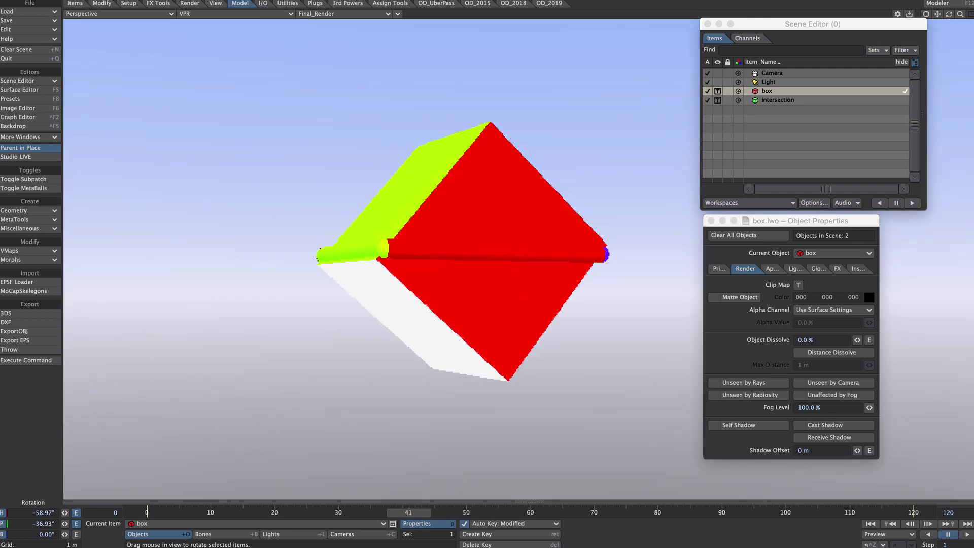
pyautogui.press('Left')
pyautogui.press('Left')
pyautogui.press('Left')
pyautogui.press('Left')
pyautogui.press('Left')
pyautogui.press('Left')
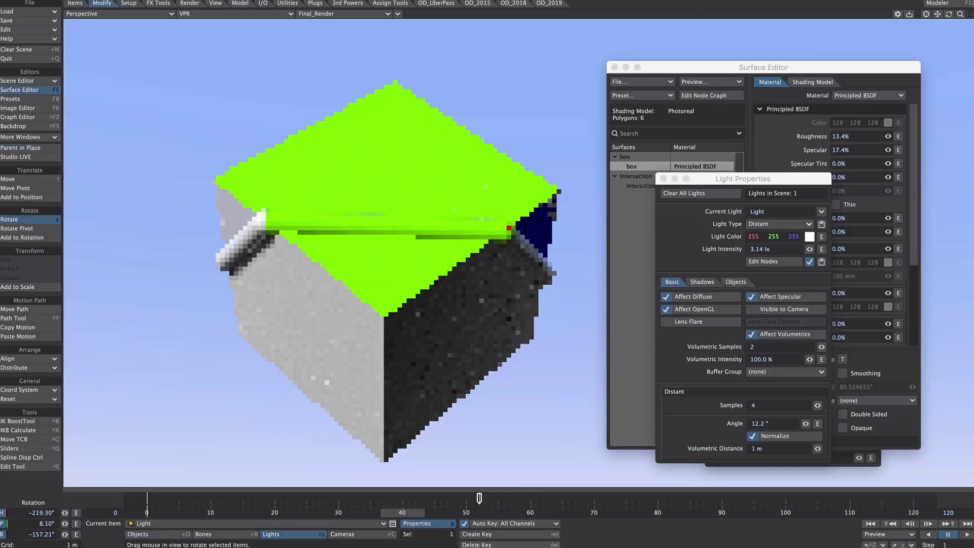
# Examine the intersection edges on the box with mixed face materials across the frames, and show its edge settings.
pyautogui.press('Right')
pyautogui.press('Right')
pyautogui.press('Right')
pyautogui.press('Right')
pyautogui.press('Right')
pyautogui.press('Right')
pyautogui.press('Right')
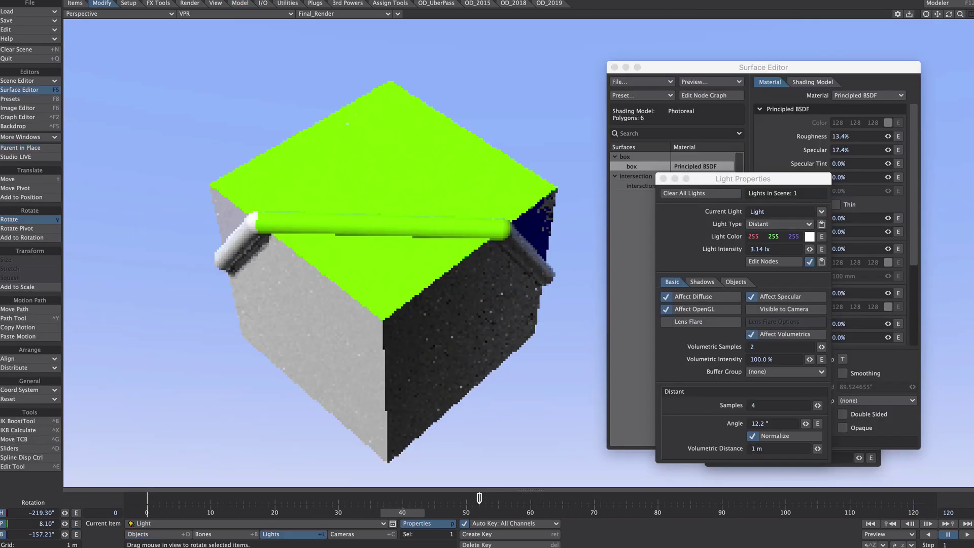
pyautogui.press('Right')
pyautogui.press('Right')
pyautogui.press('Right')
pyautogui.press('Right')
pyautogui.press('Right')
pyautogui.press('Right')
pyautogui.press('Right')
pyautogui.press('Right')
pyautogui.press('Right')
pyautogui.press('Right')
pyautogui.press('Right')
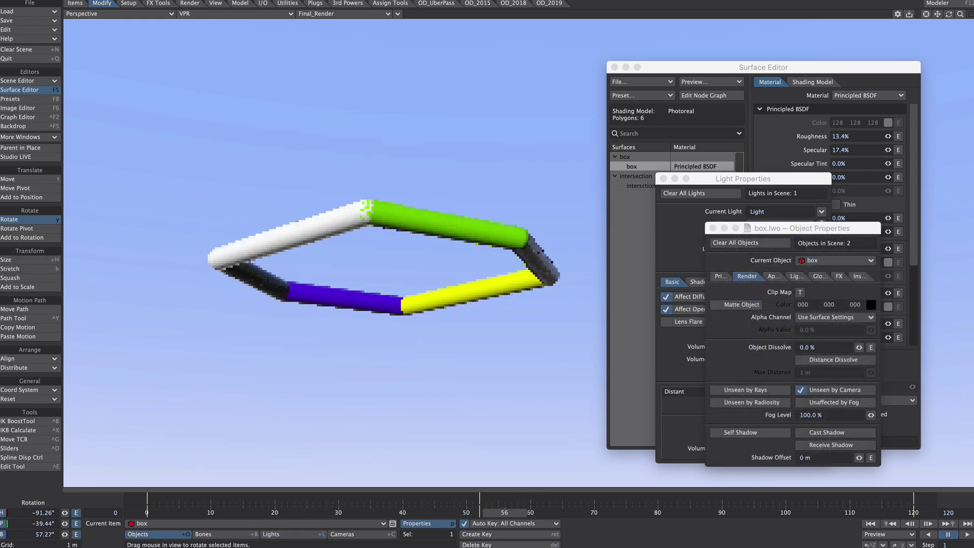
pyautogui.click(721, 276)
pyautogui.click(760, 296)
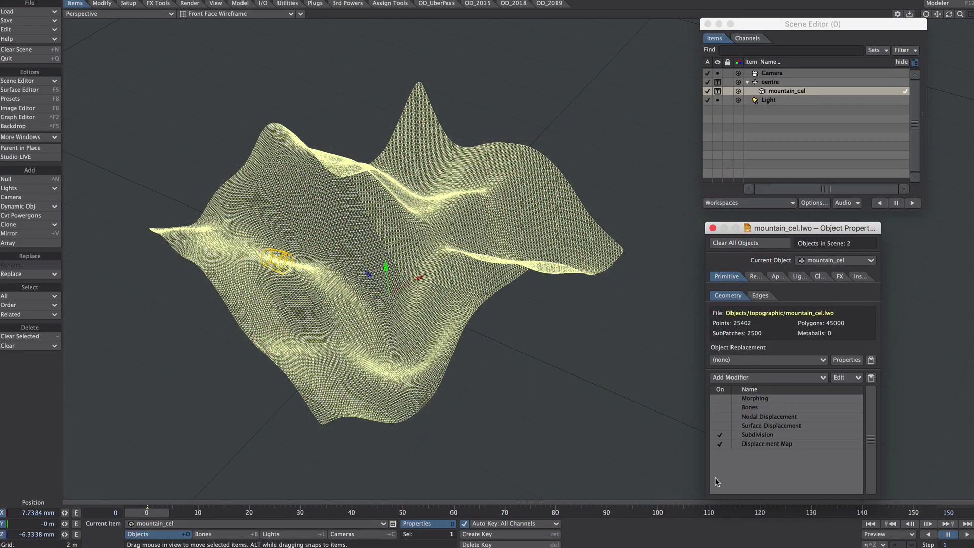
# Review the Save Transformed Sequence+ options for mountain_cel as .obj and the OBJ Export Scale preference.
pyautogui.click(787, 86)
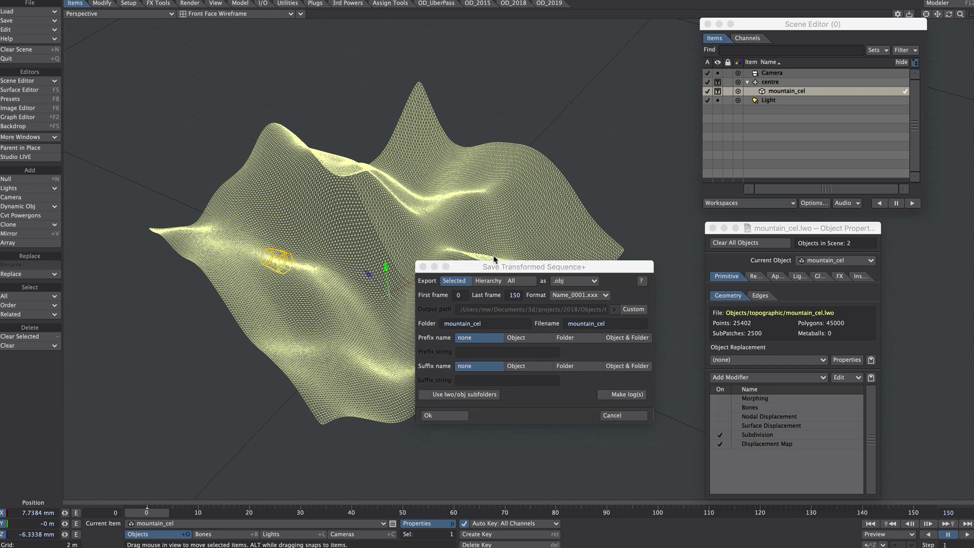
pyautogui.click(612, 416)
pyautogui.press('o')
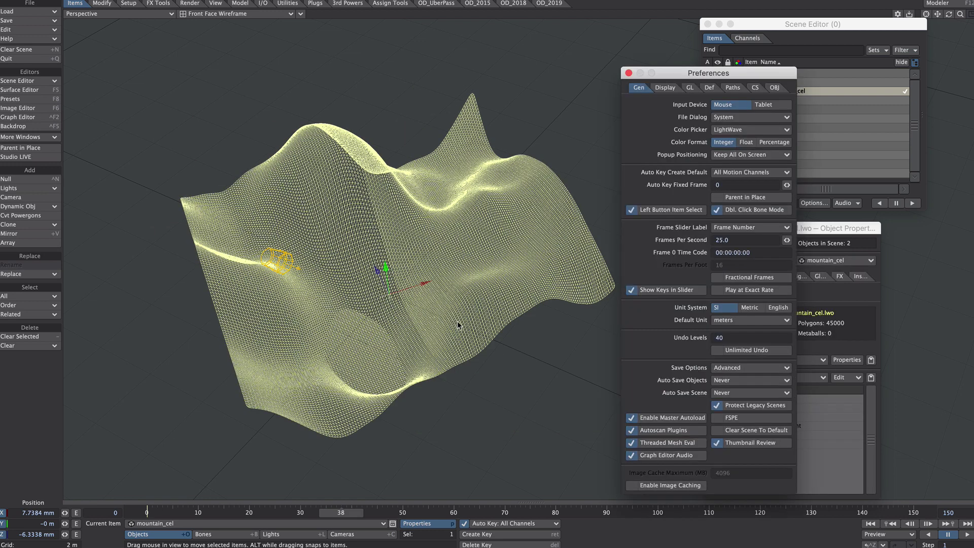
pyautogui.click(773, 88)
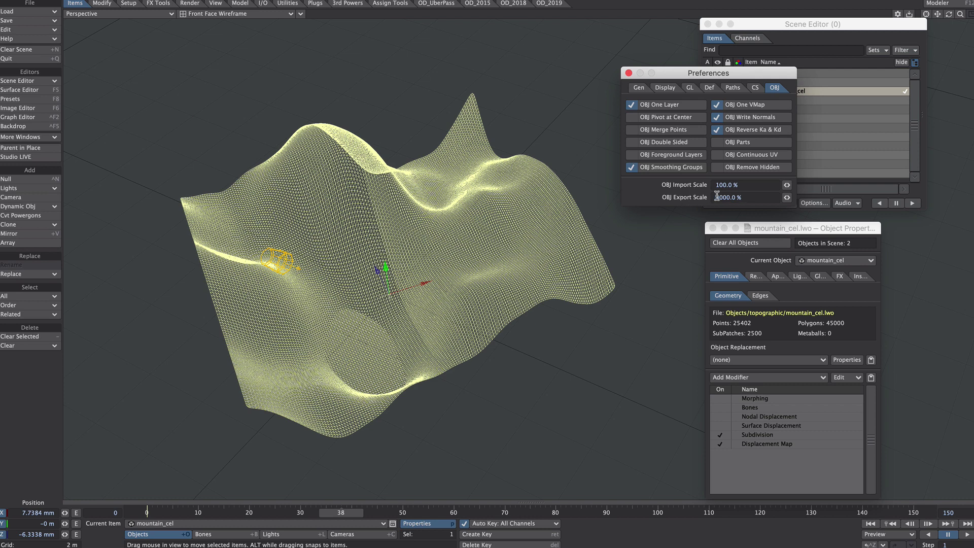
pyautogui.click(717, 197)
pyautogui.click(628, 74)
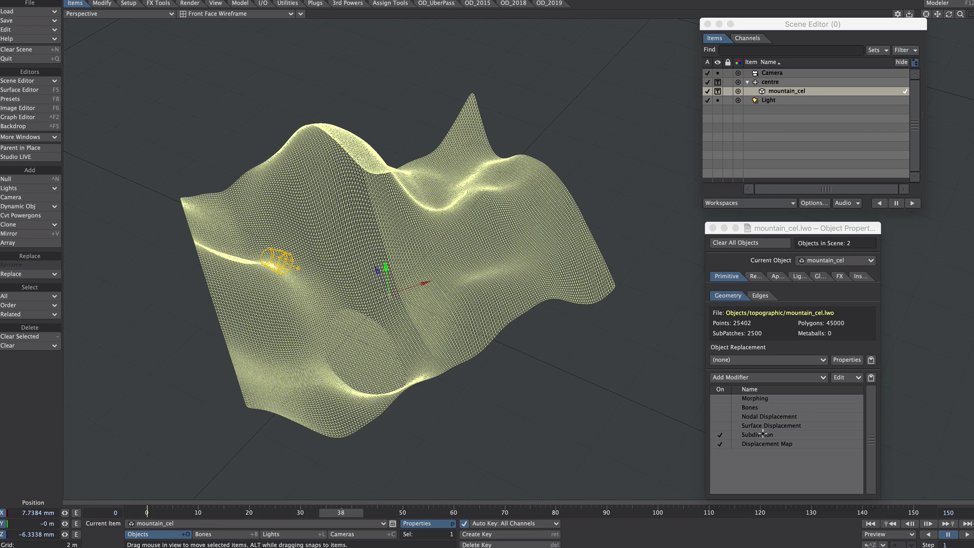
# Turn off the Subdivision modifier on mountain_cel and set Save Transformed Sequence+ to export as .obj.
pyautogui.click(721, 435)
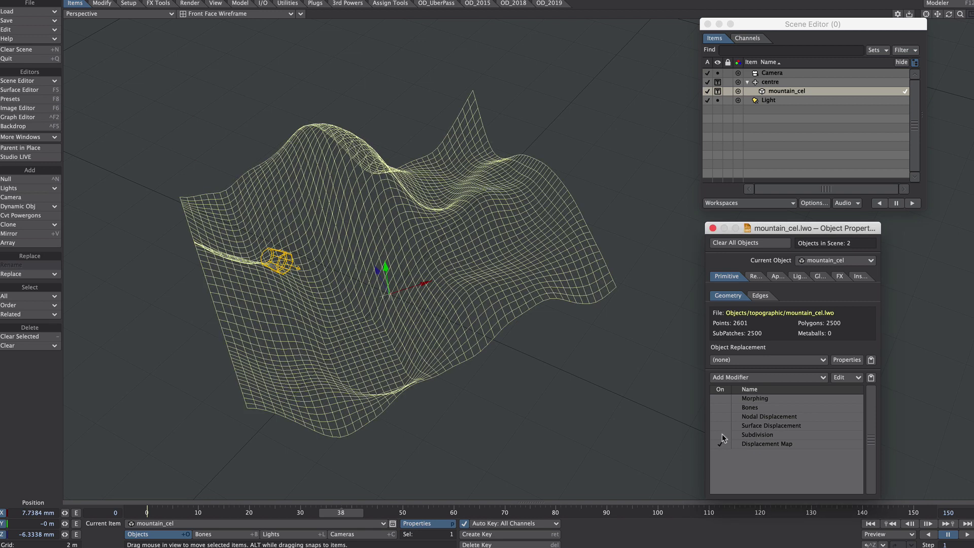
pyautogui.hotkey('ctrl', 'shift', 's')
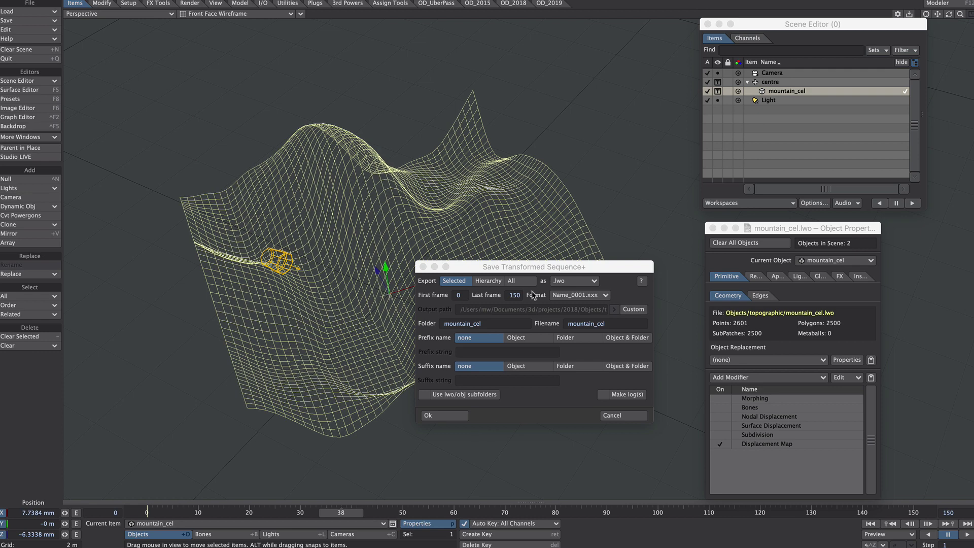
pyautogui.click(471, 271)
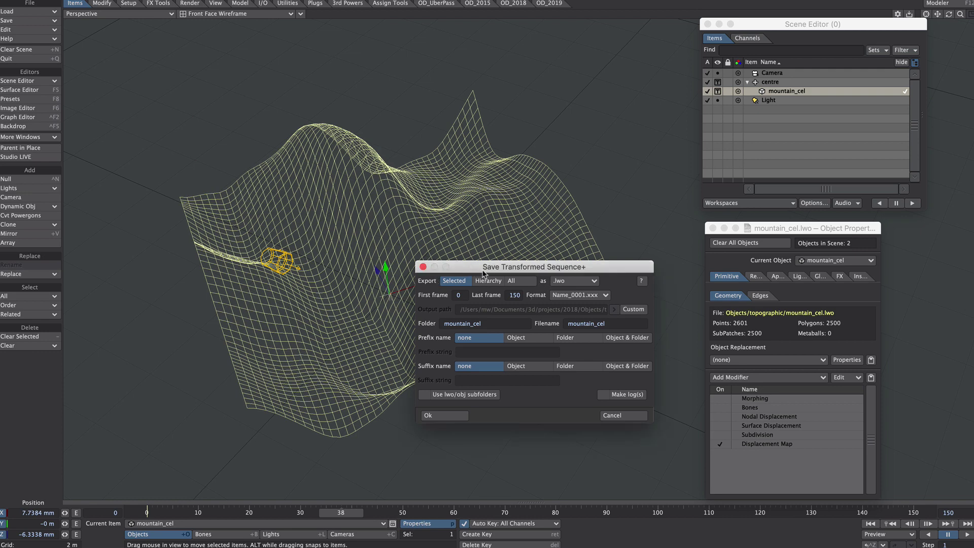
pyautogui.click(578, 282)
pyautogui.click(576, 287)
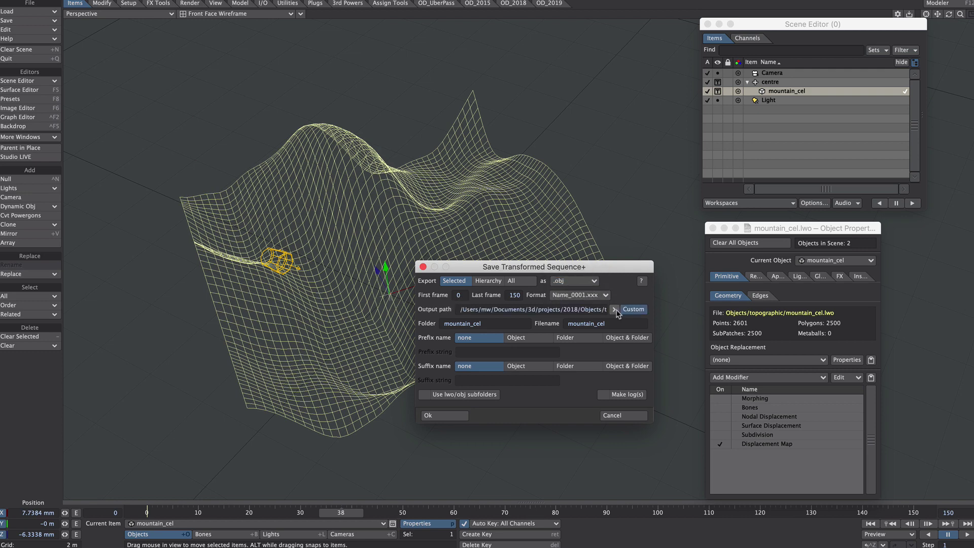
# Use a custom output path ending in Objects/topographic/contoursOBJ/, clear the folder name and shorten the sequence's filename.
pyautogui.click(462, 323)
pyautogui.press('BackSpace')
pyautogui.moveTo(572, 309); pyautogui.dragTo(606, 309)
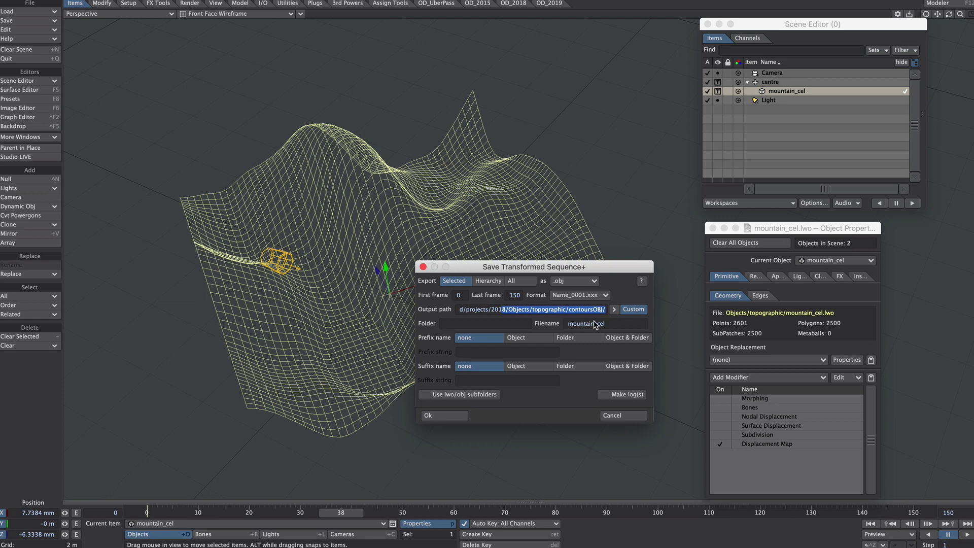
pyautogui.moveTo(594, 323); pyautogui.dragTo(617, 322)
pyautogui.press('BackSpace')
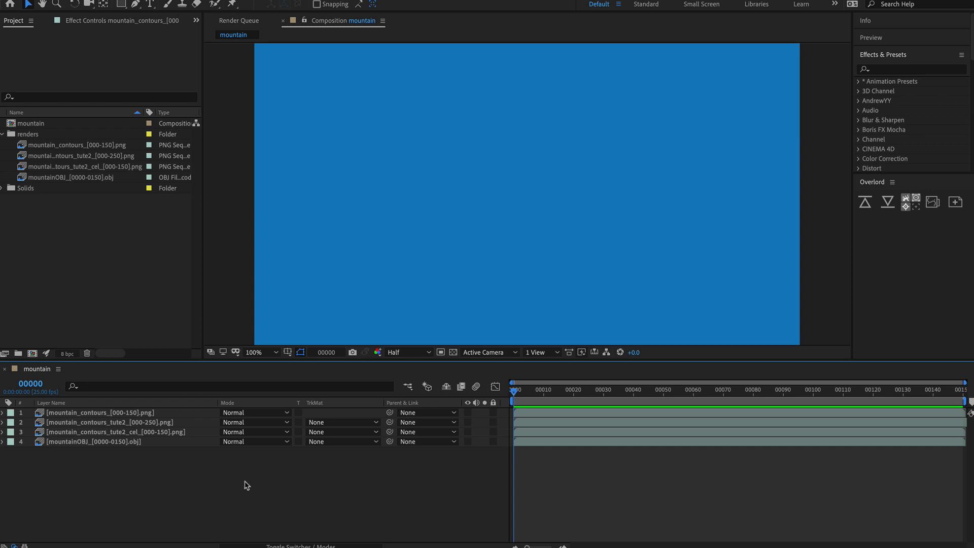
# In After Effects, show the mountain_contours_[000-150].png layer and add a full-frame grey rectangle named bg as the background.
pyautogui.click(106, 413)
pyautogui.click(468, 412)
pyautogui.moveTo(539, 396); pyautogui.dragTo(599, 391)
pyautogui.click(188, 472)
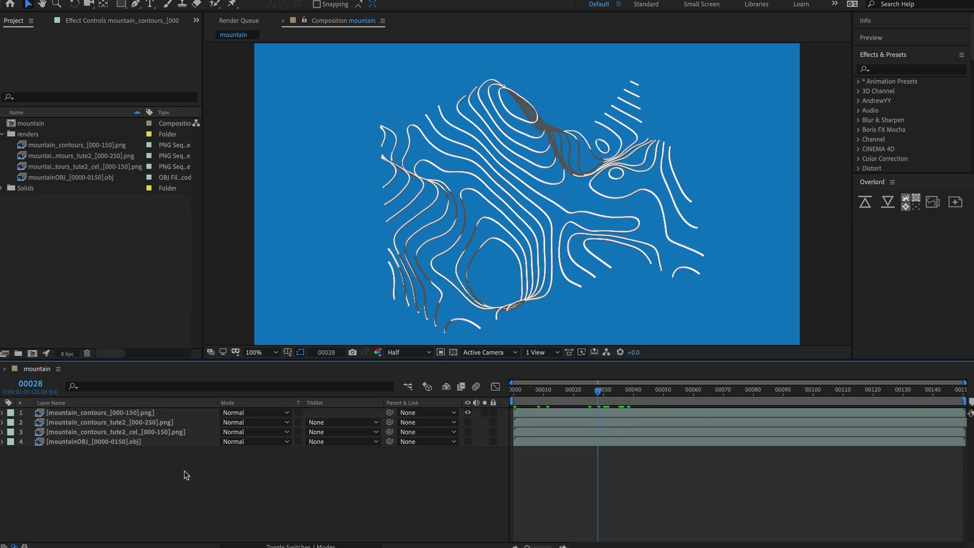
pyautogui.doubleClick(121, 4)
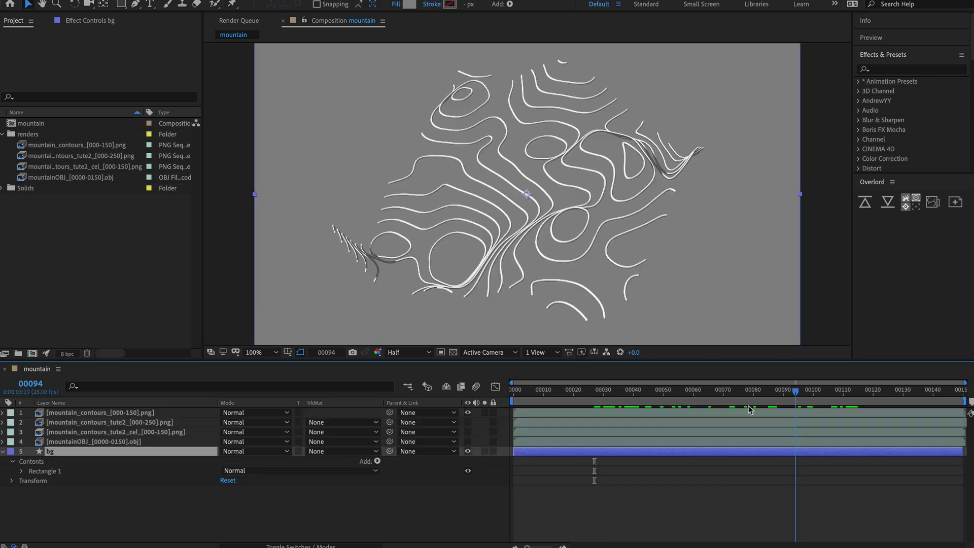
# Review the mountain_contours_tute2_[000-250].png and mountain_contours_tute2_cel_[000-150].png layers one at a time across the frames.
pyautogui.click(468, 422)
pyautogui.click(468, 412)
pyautogui.moveTo(556, 394); pyautogui.dragTo(645, 407)
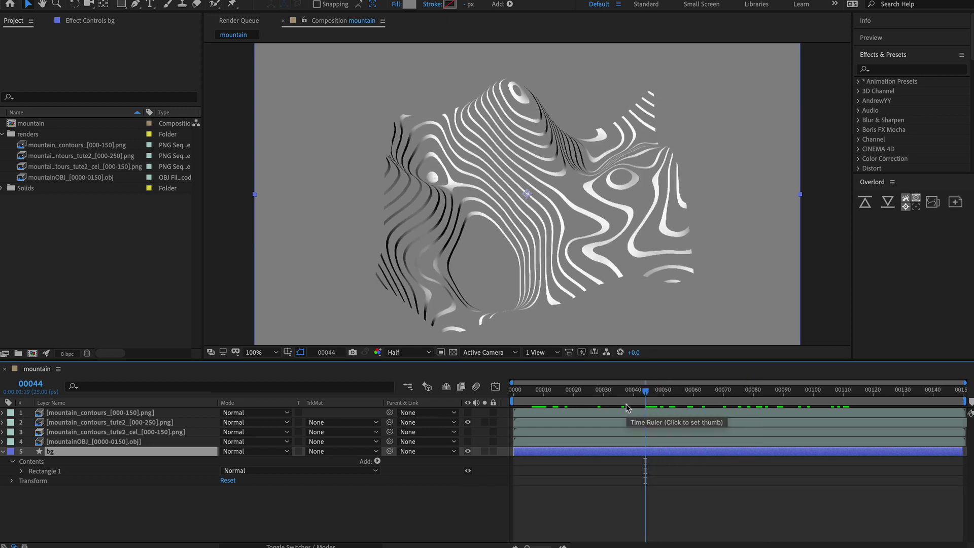
pyautogui.click(468, 432)
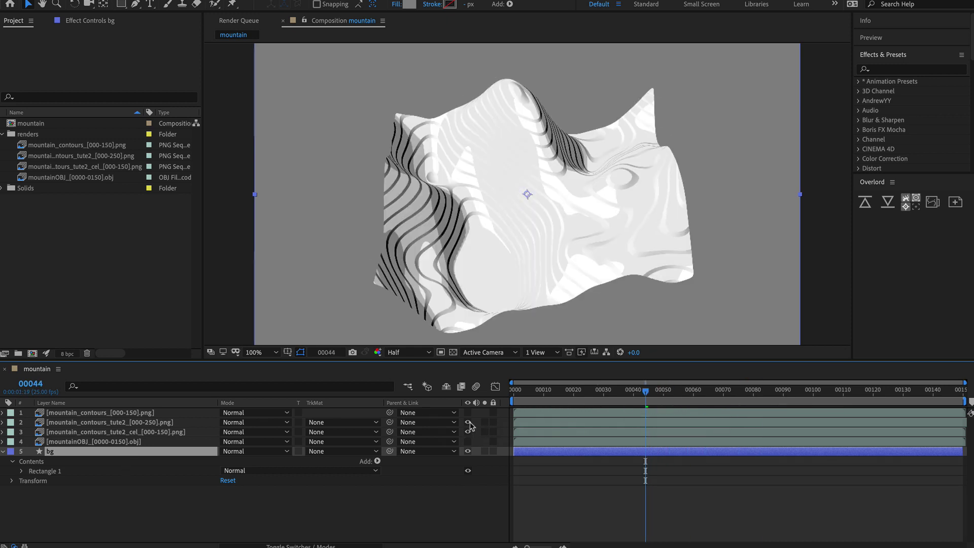
pyautogui.click(468, 423)
pyautogui.moveTo(589, 393); pyautogui.dragTo(737, 414)
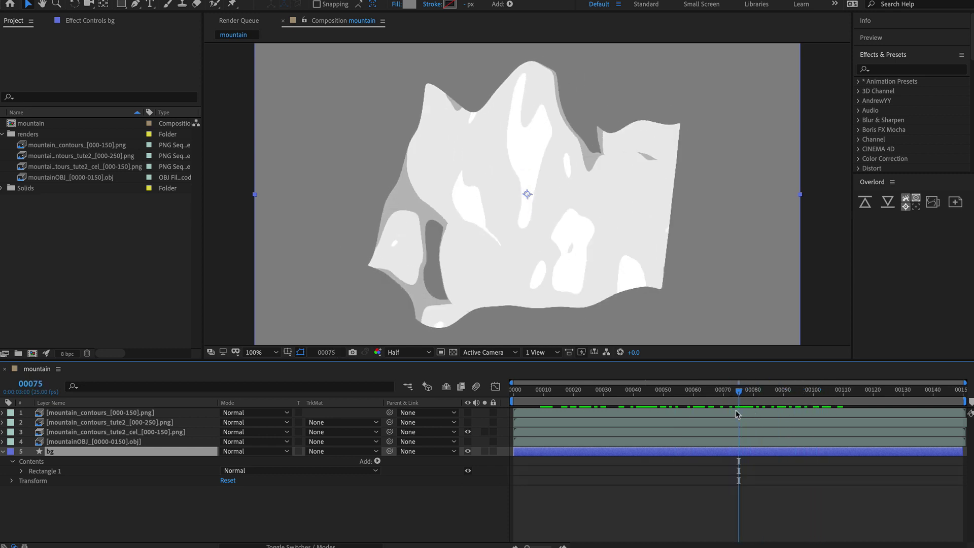
# Hide the cel render layer and review the mountainOBJ_[0000-0150].obj layer across the frames.
pyautogui.click(468, 431)
pyautogui.click(467, 442)
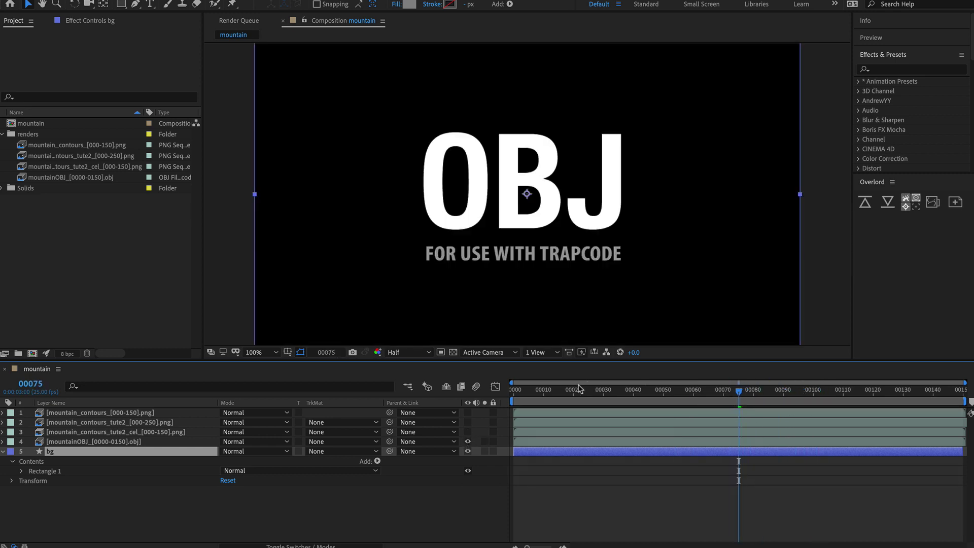
pyautogui.moveTo(578, 390); pyautogui.dragTo(643, 398)
# In Finder, preview mountainOBJ_0000.obj and mountainOBJ_0012.obj from the mountainOBJ folder and rotate each model.
pyautogui.press('super+Tab')
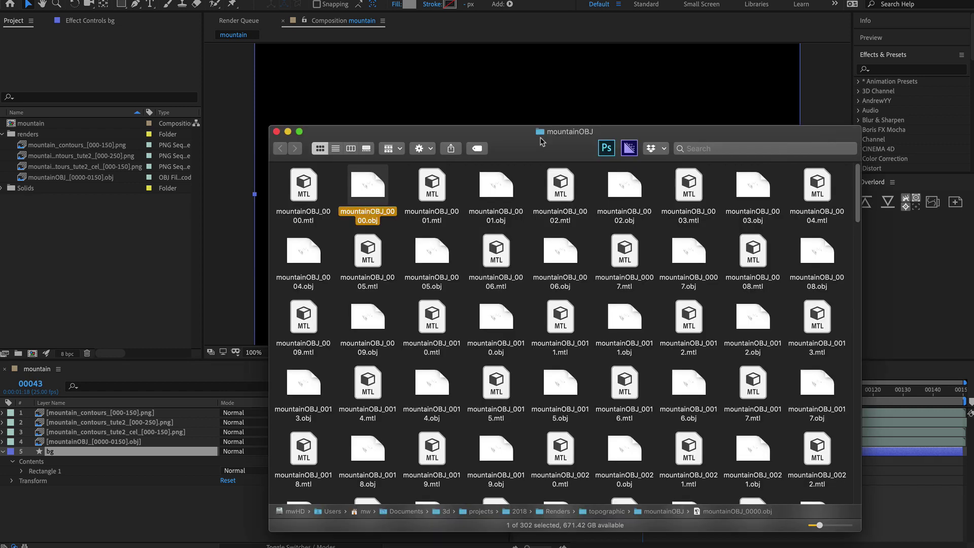
pyautogui.moveTo(542, 142); pyautogui.dragTo(543, 84)
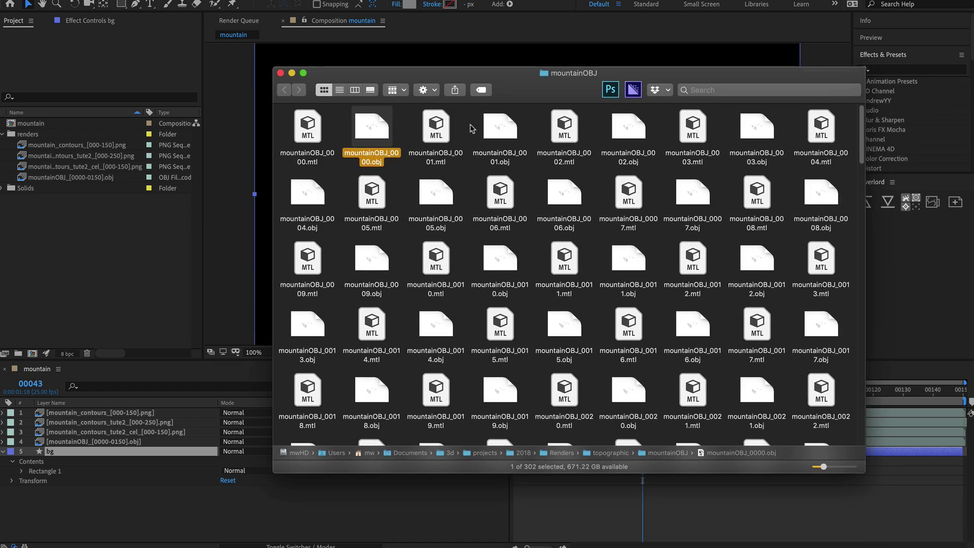
pyautogui.press('space')
pyautogui.moveTo(492, 205); pyautogui.dragTo(474, 239)
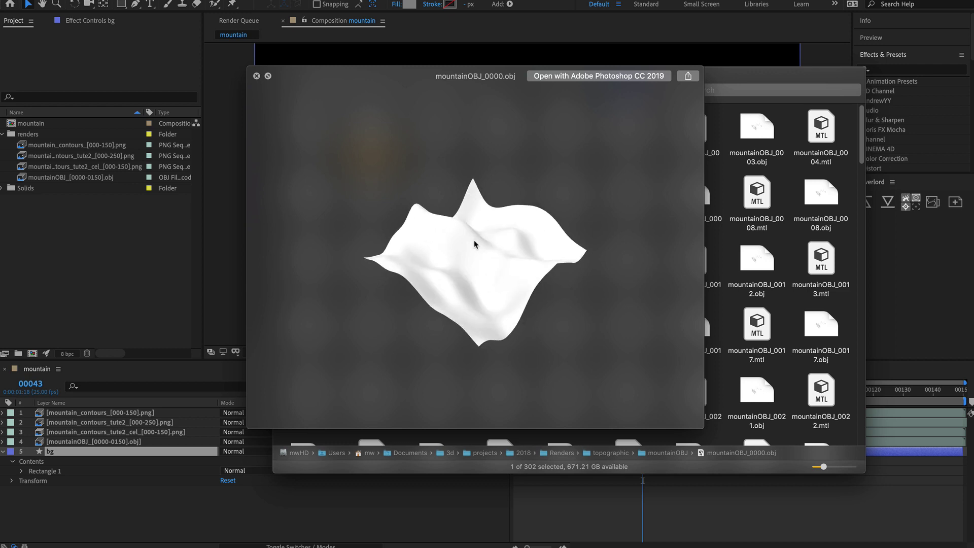
pyautogui.click(819, 267)
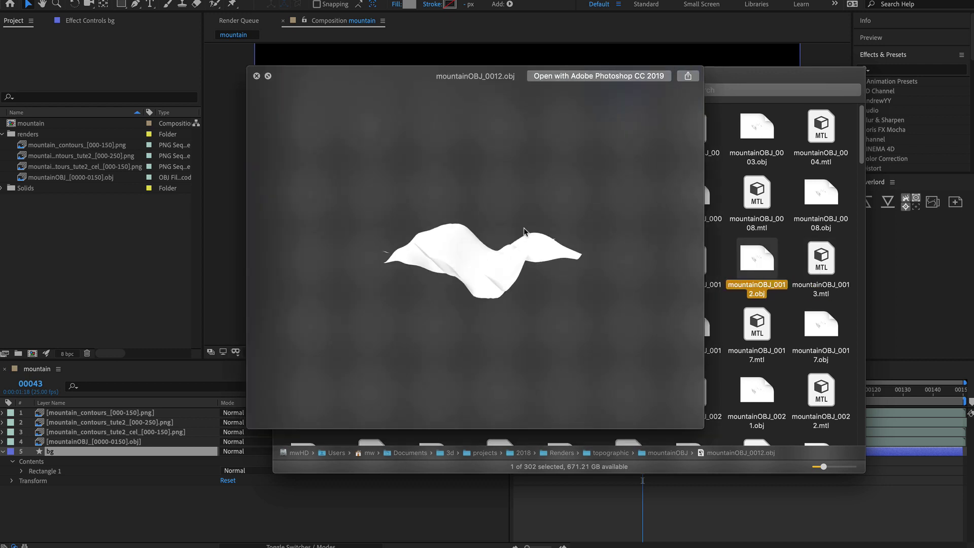
pyautogui.moveTo(521, 244); pyautogui.dragTo(527, 261)
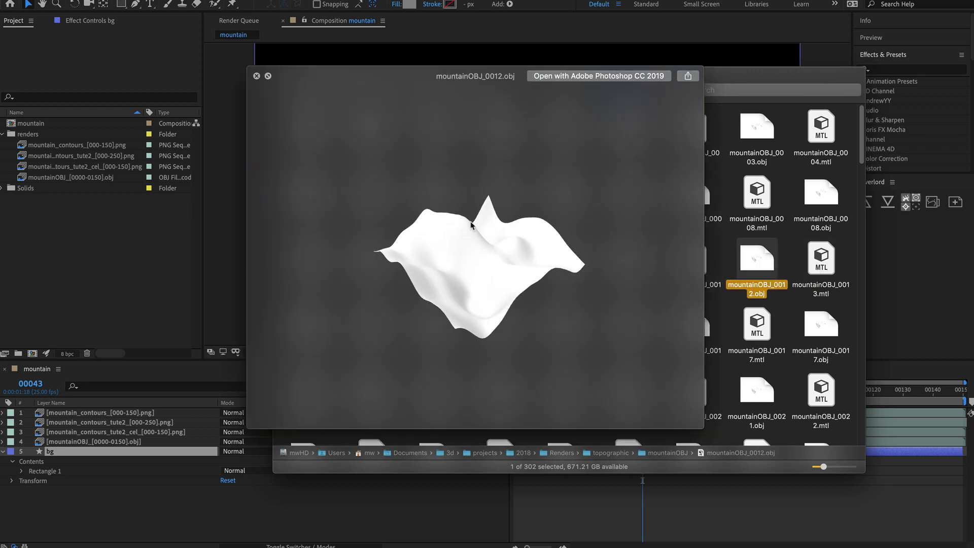
pyautogui.press('space')
# Return to After Effects and move the mountainOBJ_[0000-0150].obj layer beneath the bg layer.
pyautogui.click(157, 249)
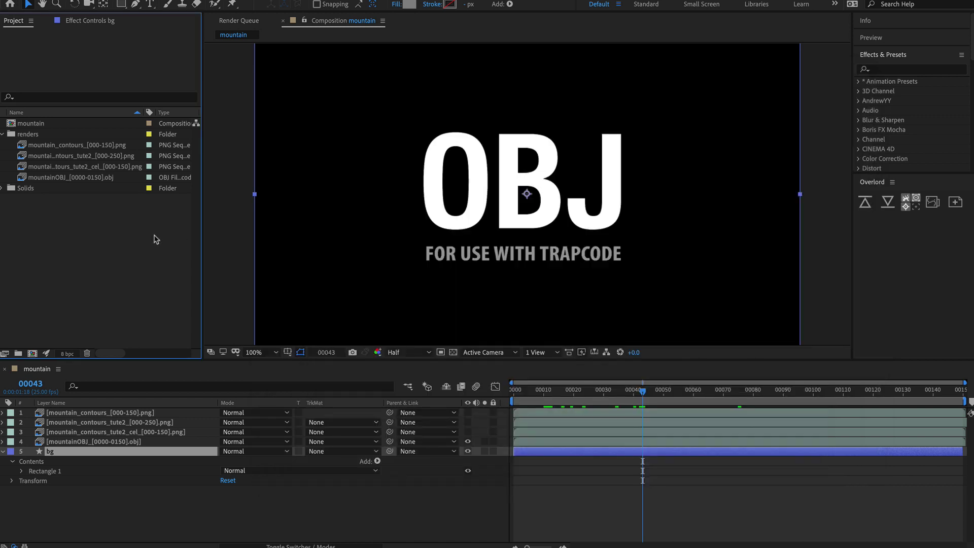
pyautogui.click(112, 442)
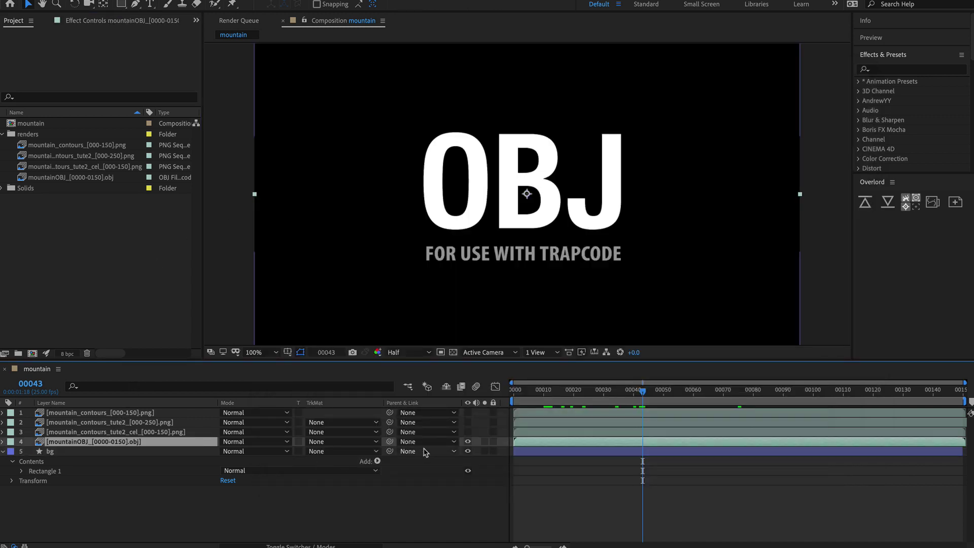
pyautogui.moveTo(119, 441); pyautogui.dragTo(174, 471)
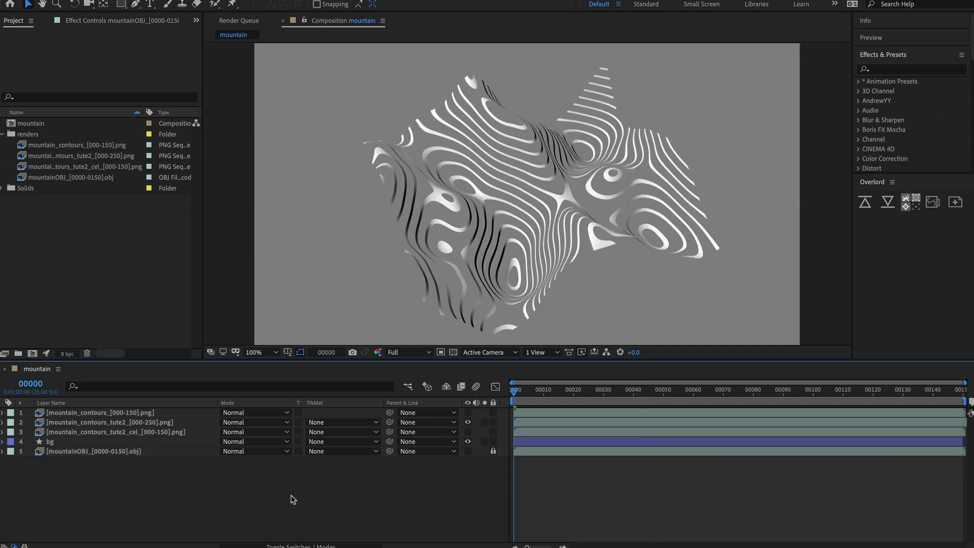
# Change the fill colour of the bg shape layer to red.
pyautogui.click(56, 443)
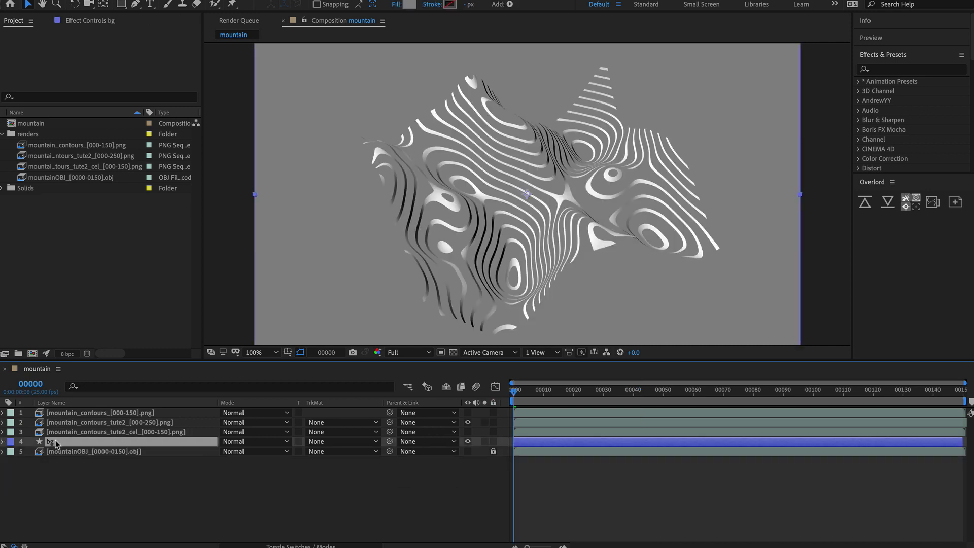
pyautogui.click(409, 4)
pyautogui.click(178, 131)
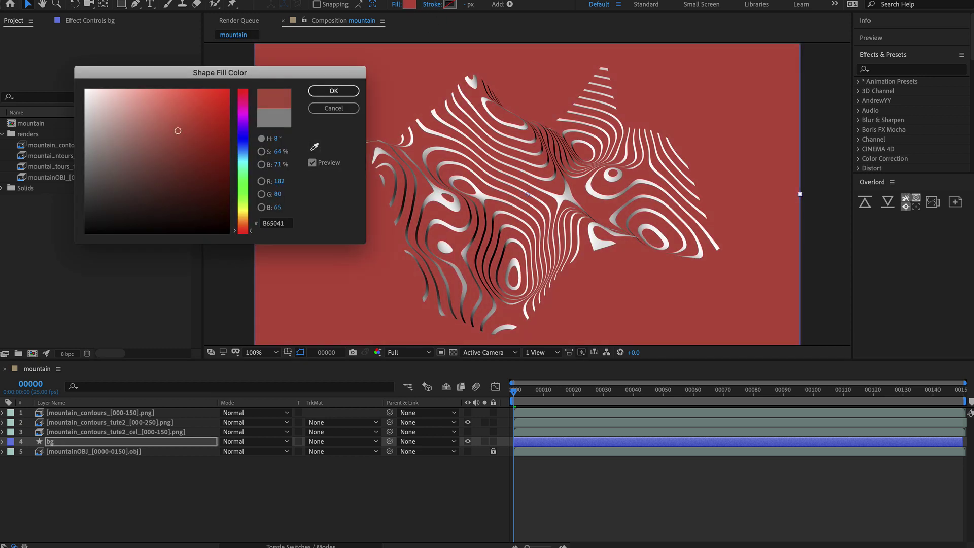
pyautogui.press('Return')
# Apply the Tint effect to the mountain_contours_tute2_[000-250].png layer and map black to the sampled red background colour.
pyautogui.click(551, 425)
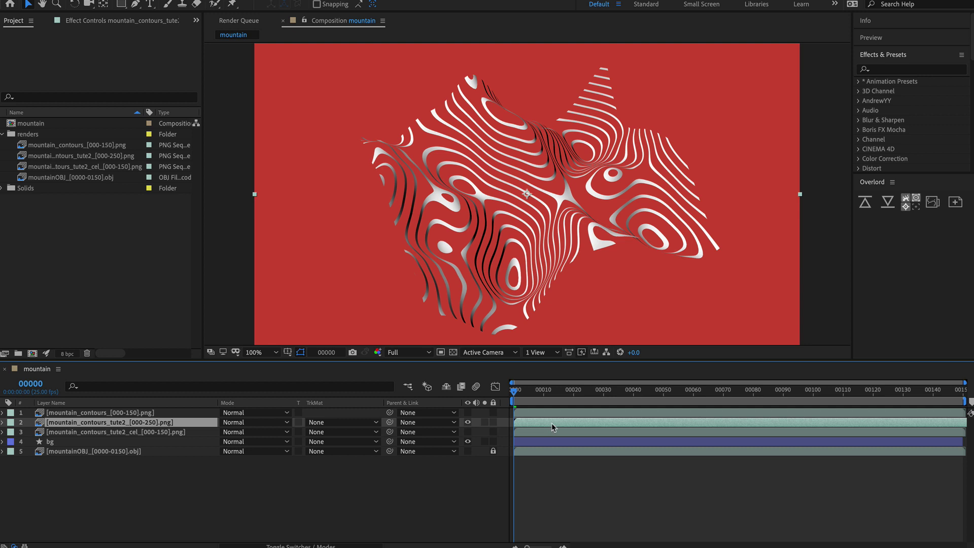
pyautogui.hotkey('ctrl', 'space')
pyautogui.write('tint')
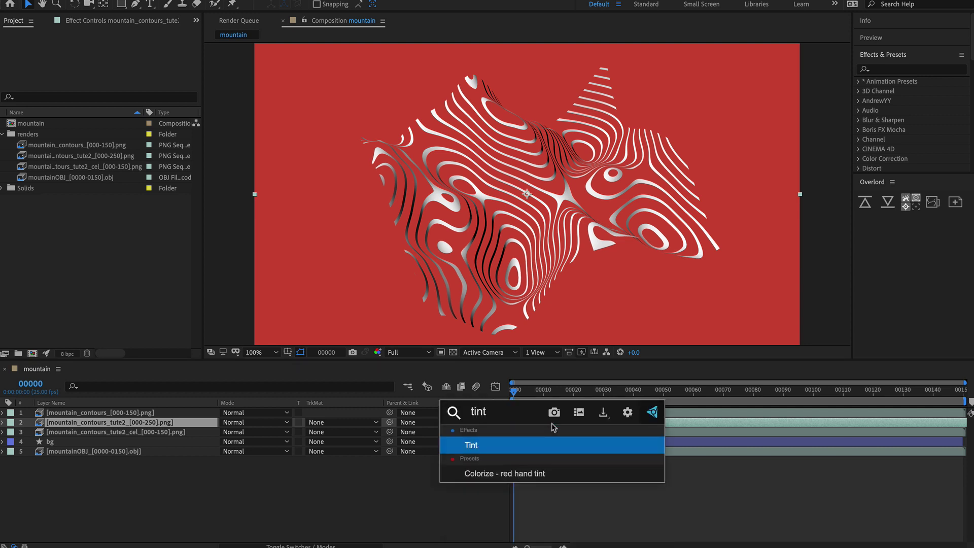
pyautogui.press('Return')
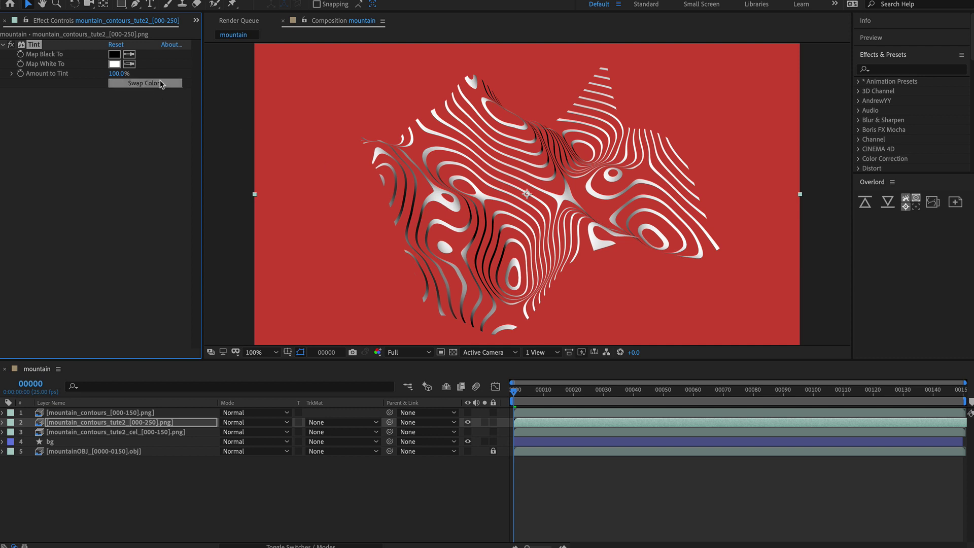
pyautogui.click(129, 54)
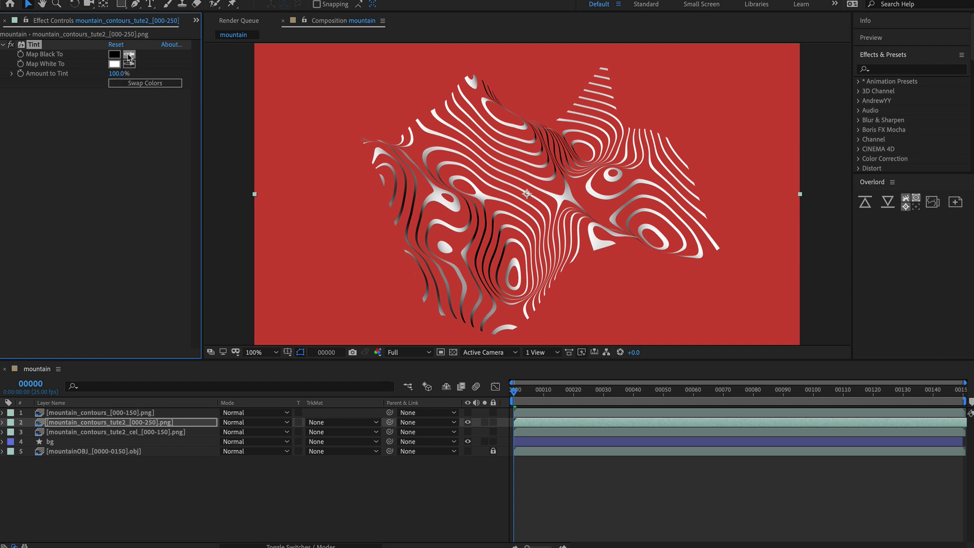
pyautogui.click(339, 109)
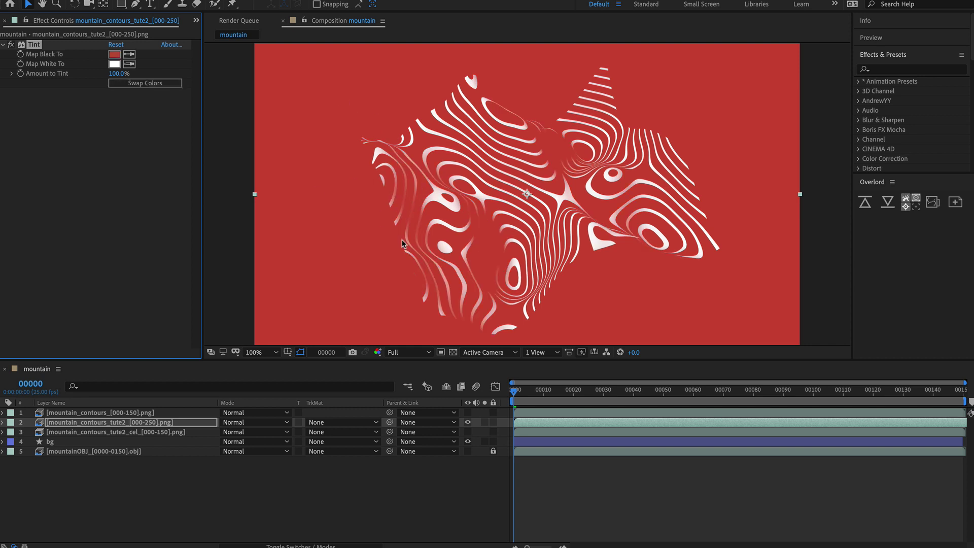
# Map the Tint's white to a pale pink, FFDAD5, derived from the sampled red background colour.
pyautogui.click(114, 64)
pyautogui.moveTo(243, 92); pyautogui.dragTo(242, 209)
pyautogui.click(315, 147)
pyautogui.click(405, 90)
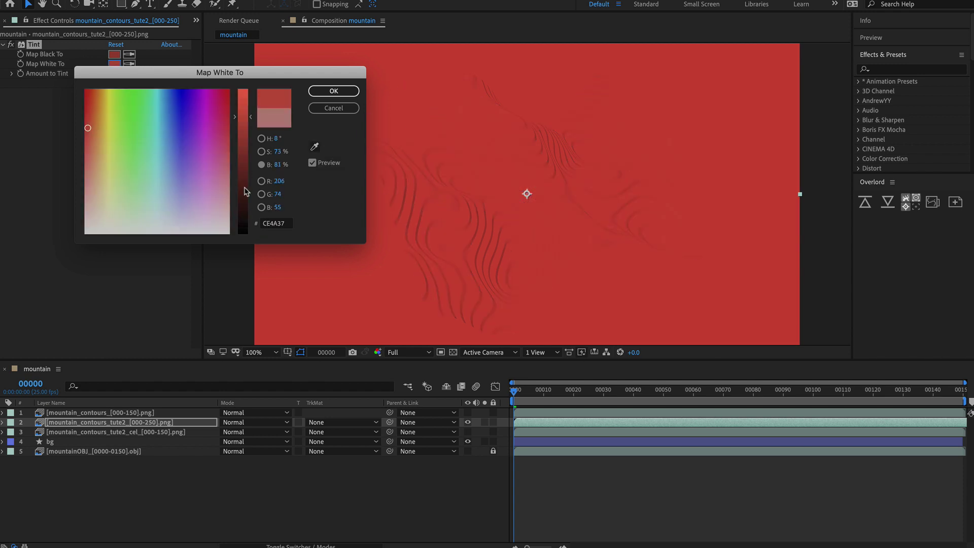
pyautogui.click(261, 152)
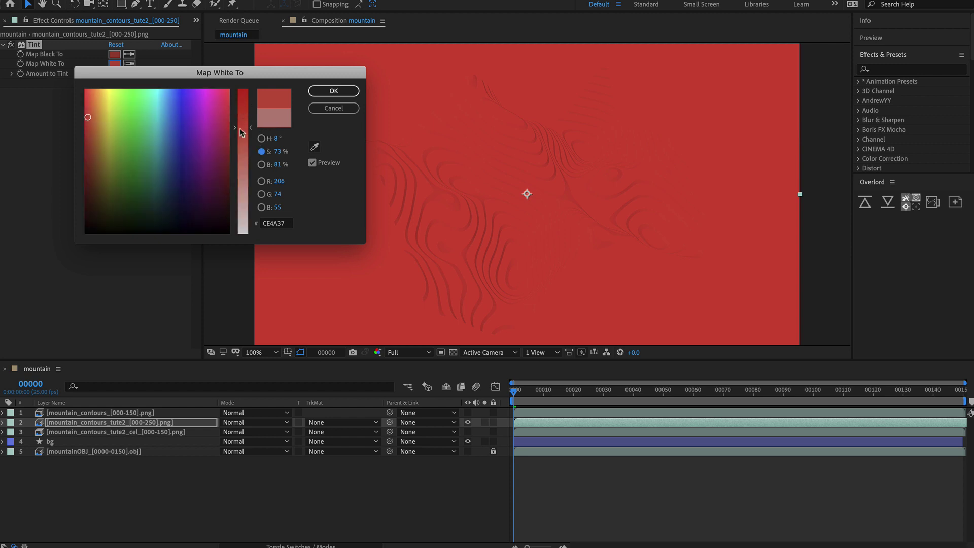
pyautogui.moveTo(243, 172); pyautogui.dragTo(243, 195)
pyautogui.click(261, 165)
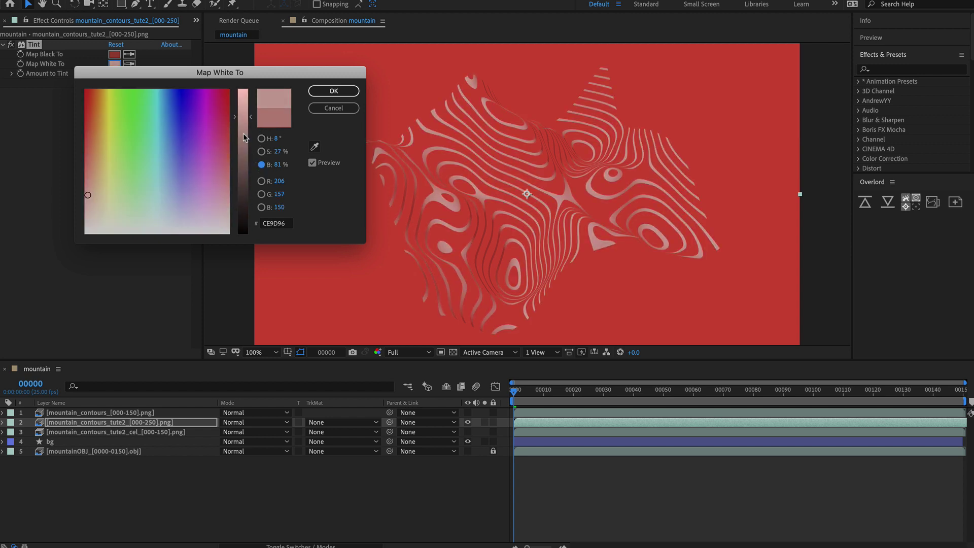
pyautogui.moveTo(242, 116); pyautogui.dragTo(242, 71)
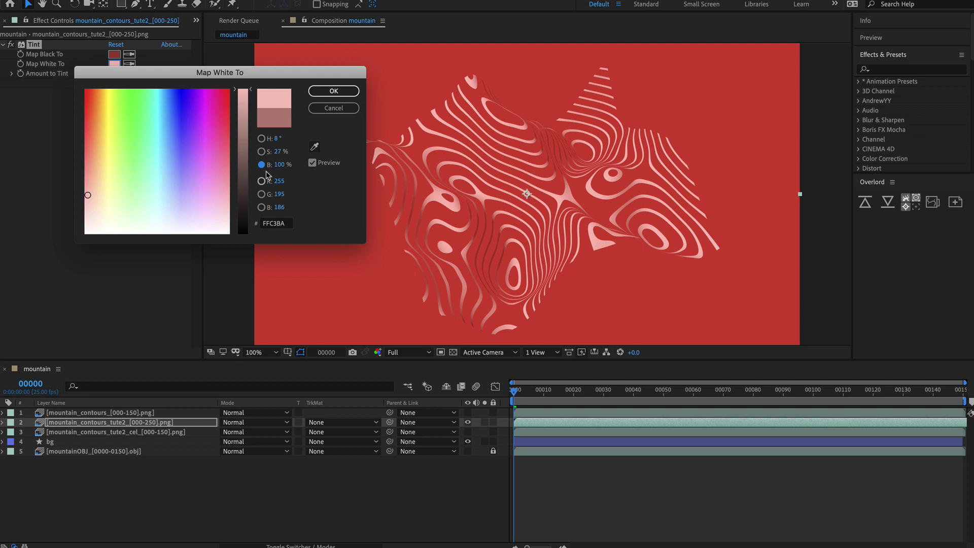
pyautogui.click(261, 152)
pyautogui.moveTo(242, 198); pyautogui.dragTo(243, 213)
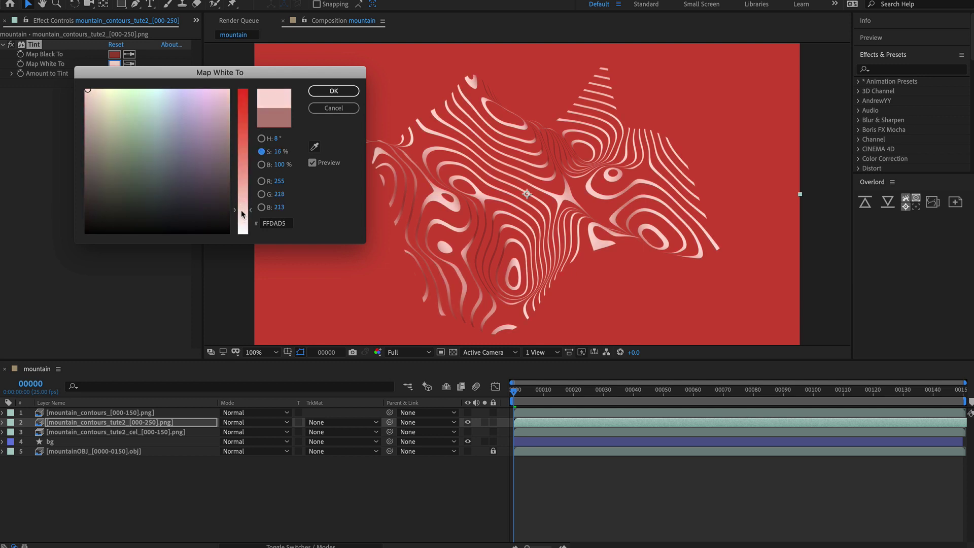
pyautogui.click(332, 95)
# Show the mountain_contours_[000-150].png layer and copy the Tint effect from the tute2 layer onto it.
pyautogui.click(468, 413)
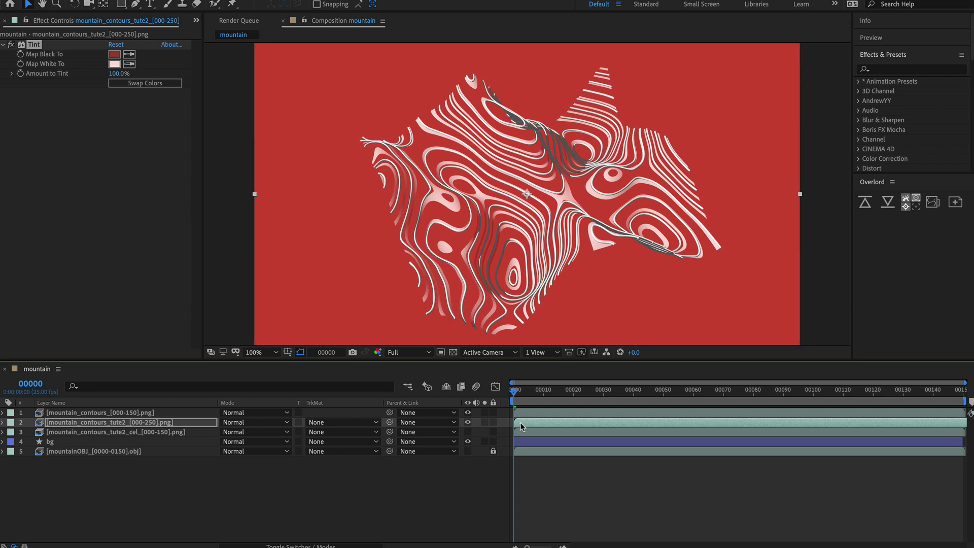
pyautogui.click(519, 423)
pyautogui.click(34, 45)
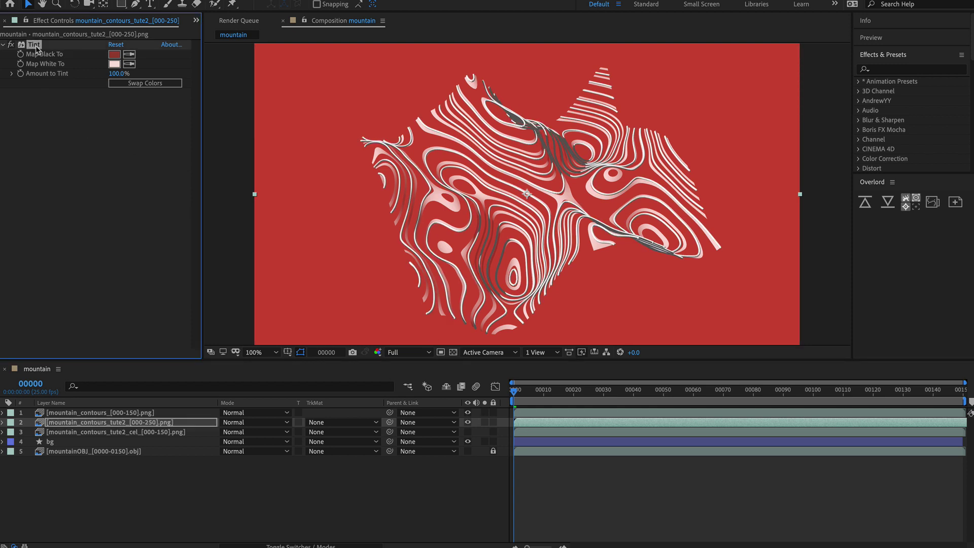
pyautogui.hotkey('ctrl', 'c')
pyautogui.hotkey('ctrl', 'Up')
pyautogui.hotkey('ctrl', 'v')
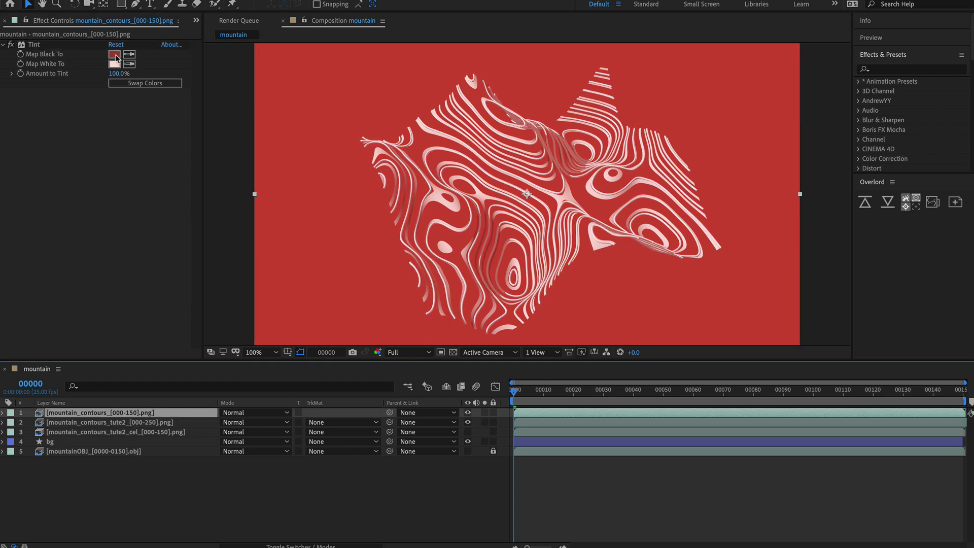
# Set the Tint on the mountain_contours_[000-150].png layer to map black to pale pink and white to dark blue.
pyautogui.click(114, 55)
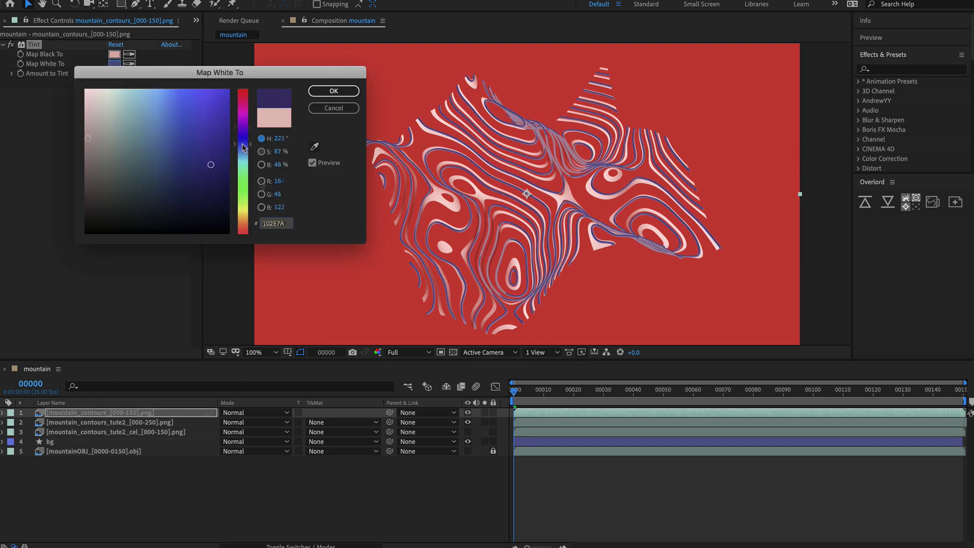
pyautogui.moveTo(245, 148); pyautogui.dragTo(217, 153)
pyautogui.click(334, 92)
pyautogui.click(96, 413)
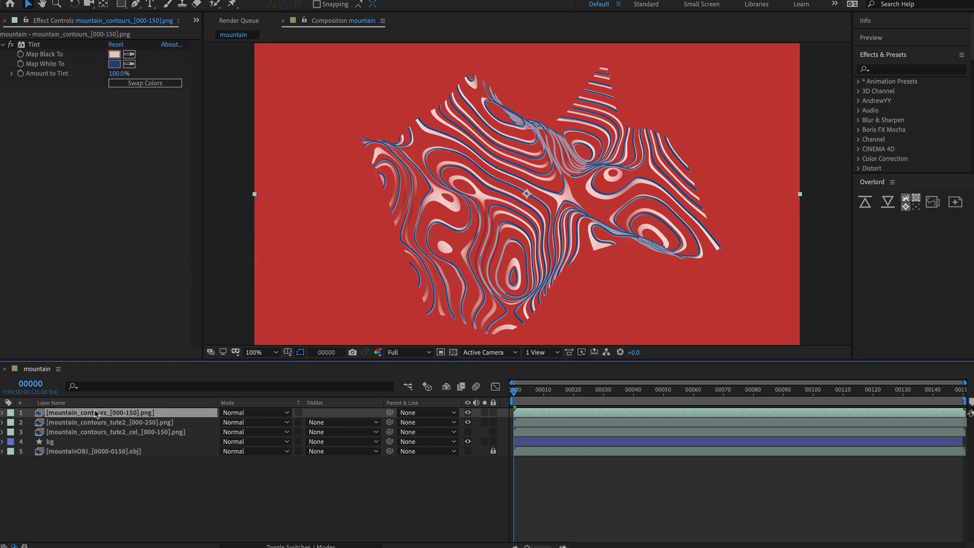
pyautogui.press('space')
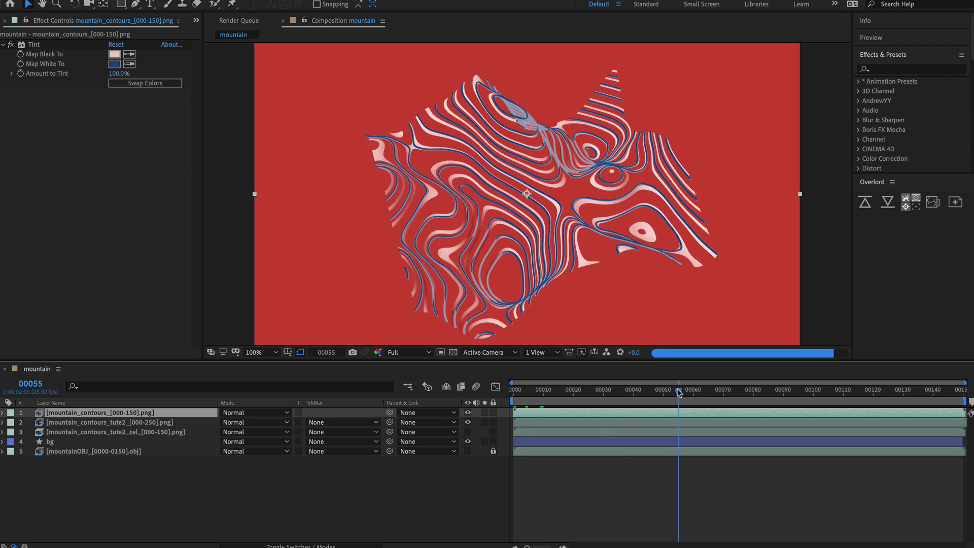
pyautogui.press('space')
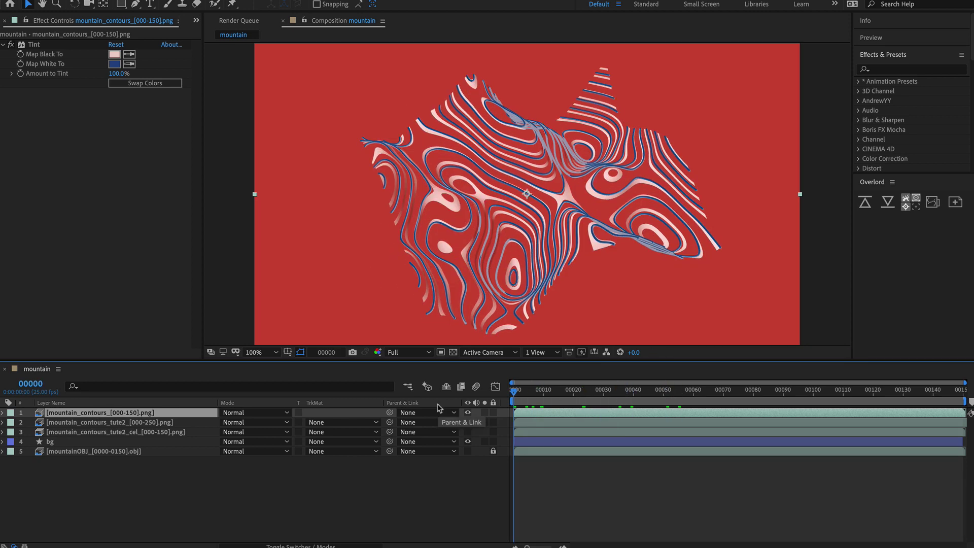
# Make the mountain_contours_tute2_cel_[000-150].png layer visible beneath the contour layers.
pyautogui.click(457, 457)
pyautogui.press('space')
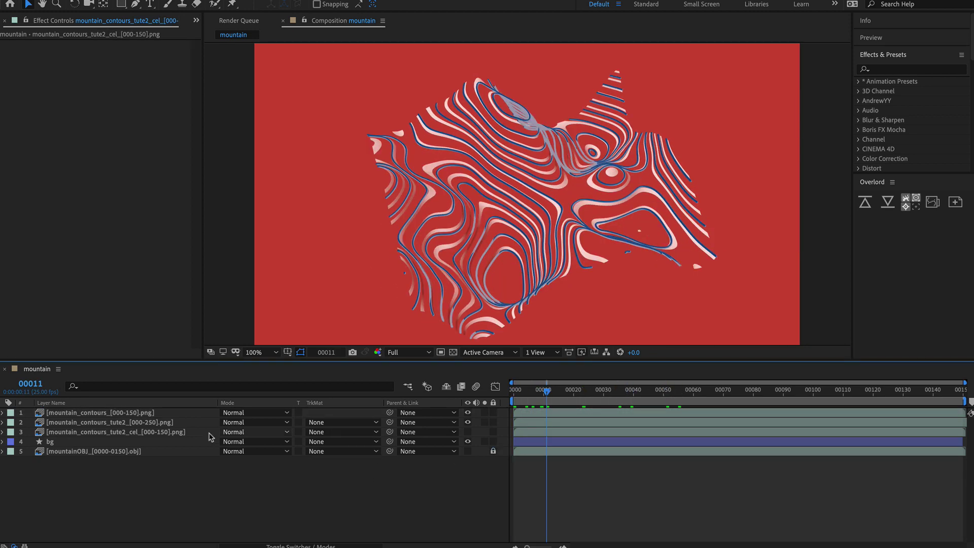
pyautogui.click(468, 432)
pyautogui.click(468, 432)
pyautogui.click(529, 430)
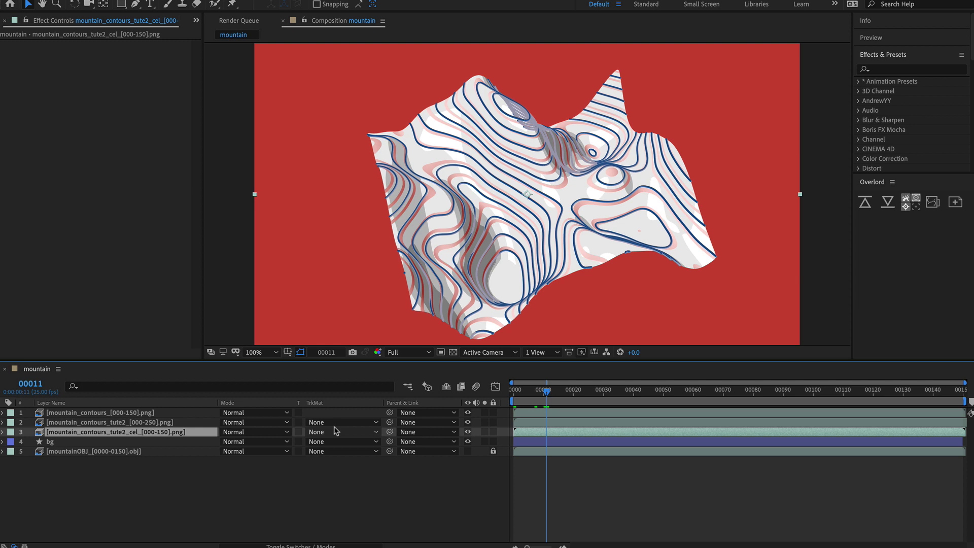
# Cycle through blending modes for the mountain_contours_tute2_cel_[000-150].png layer and settle on Classic Color Burn.
pyautogui.hotkey('shift', '=')
pyautogui.hotkey('shift', '=')
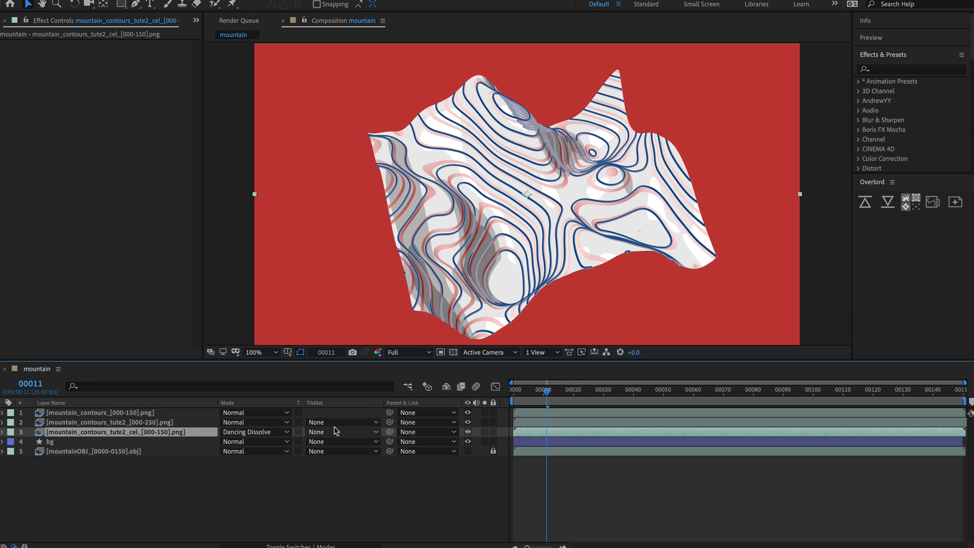
pyautogui.hotkey('shift', '=')
pyautogui.hotkey('shift', '=')
pyautogui.hotkey('shift', '=')
pyautogui.hotkey('shift', '=')
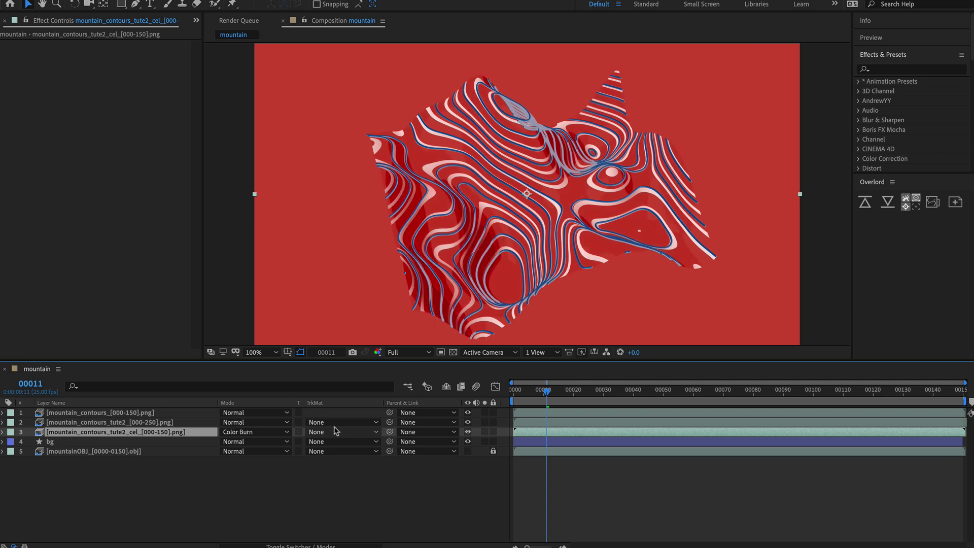
pyautogui.hotkey('shift', '=')
pyautogui.hotkey('shift', '=')
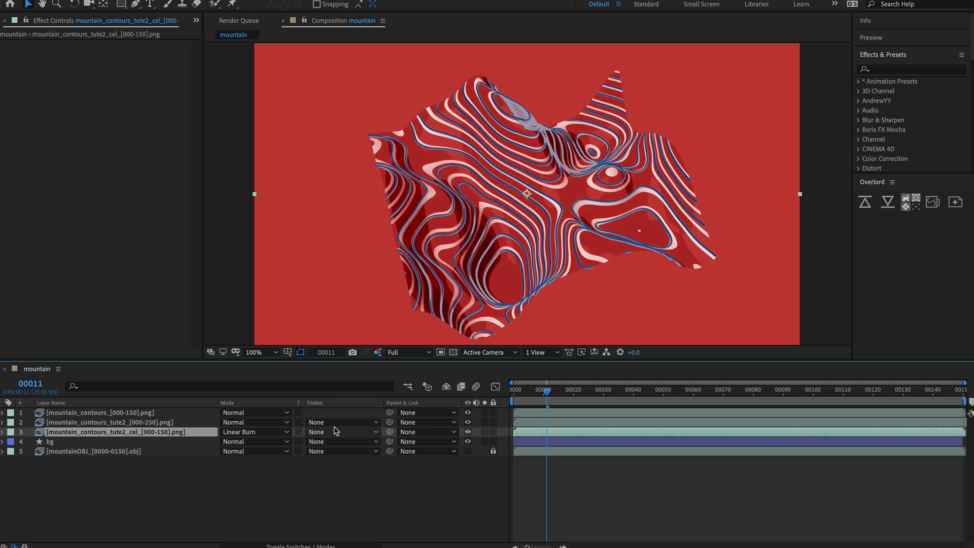
pyautogui.hotkey('shift', '-')
pyautogui.hotkey('shift', '-')
# Set the cel layer's opacity to 55% and preview the animation.
pyautogui.press('t')
pyautogui.press('space')
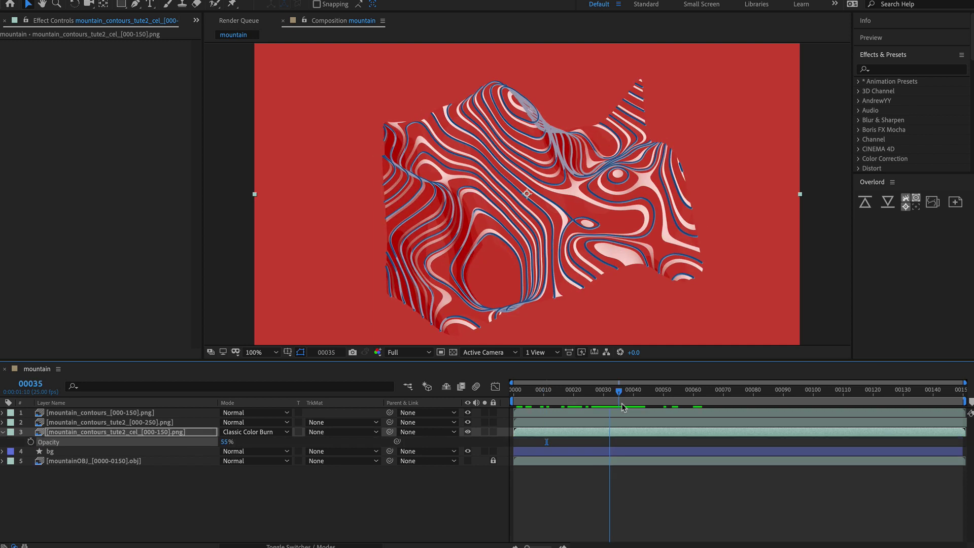
pyautogui.press('space')
# Try moving the cel layer above both contour layers, and undo the reordering.
pyautogui.click(95, 430)
pyautogui.moveTo(95, 431); pyautogui.dragTo(103, 408)
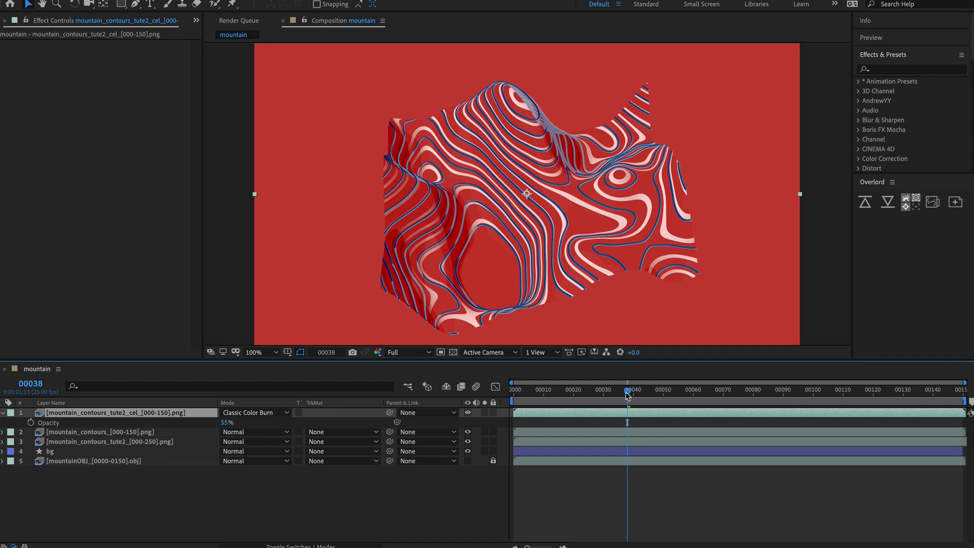
pyautogui.hotkey('ctrl', 'z')
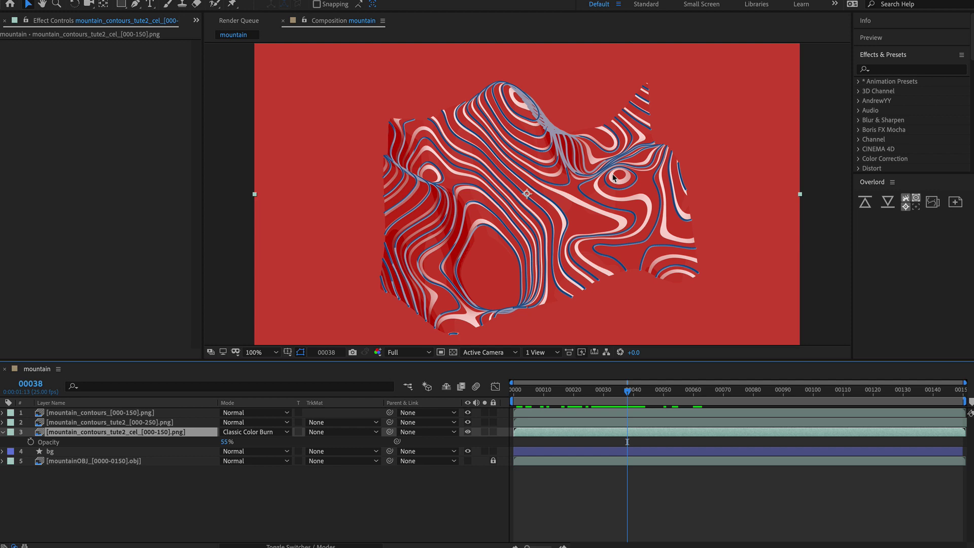
# Switch to LightWave Layout and send the scene camera to the After Effects composition.
pyautogui.press('super+Tab')
pyautogui.moveTo(491, 381)
pyautogui.mouseDown()
pyautogui.moveTo(507, 380)
pyautogui.moveTo(490, 381)
pyautogui.mouseUp()
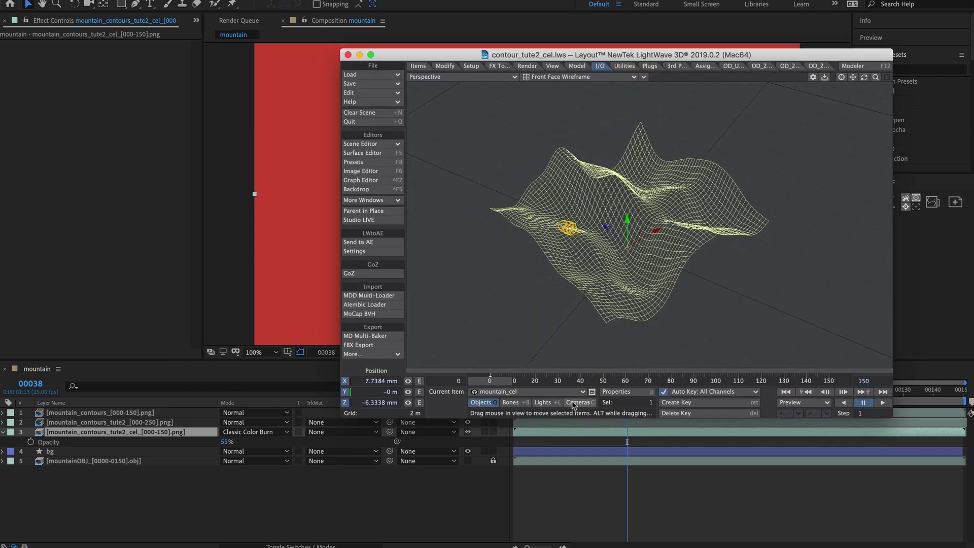
pyautogui.click(574, 404)
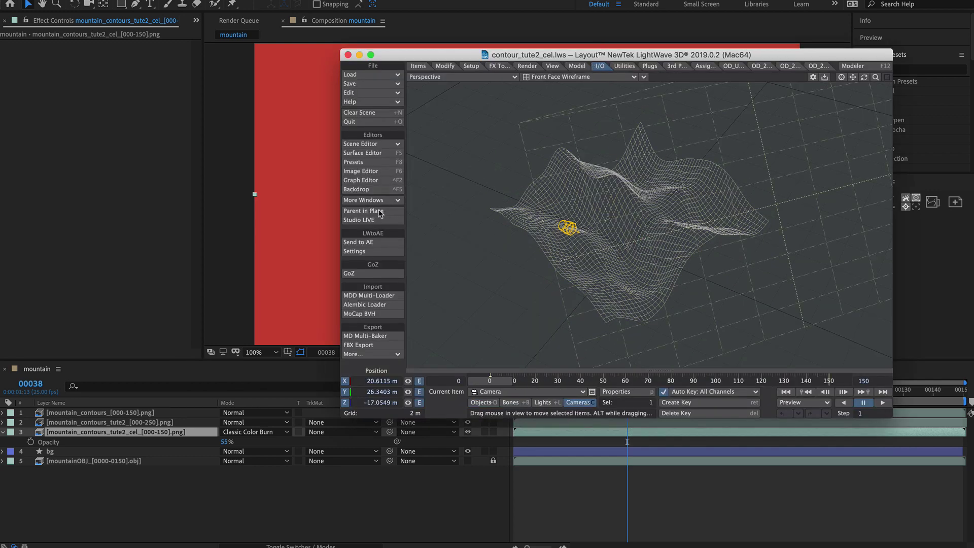
pyautogui.click(371, 244)
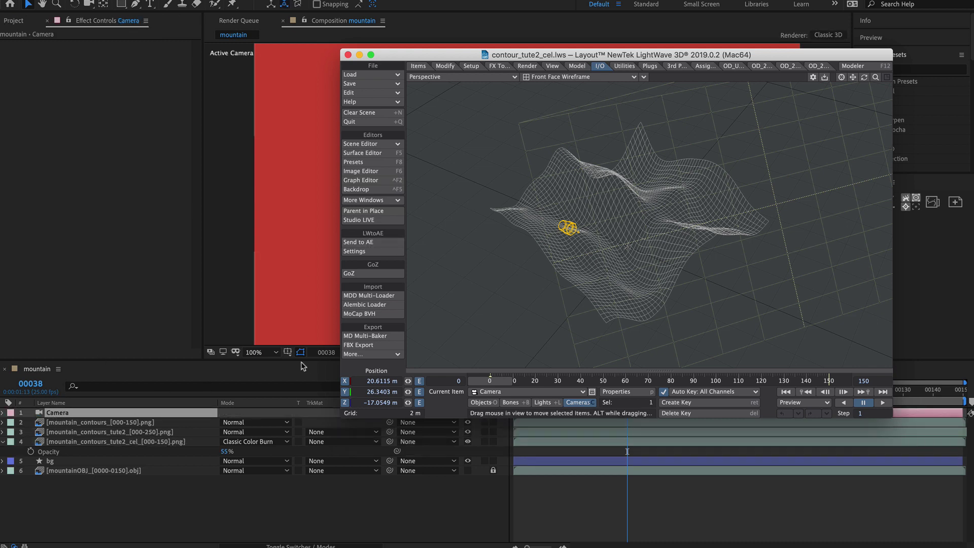
# Select the mountain_cel object in the LightWave scene and send it to After Effects.
pyautogui.click(479, 403)
pyautogui.click(491, 391)
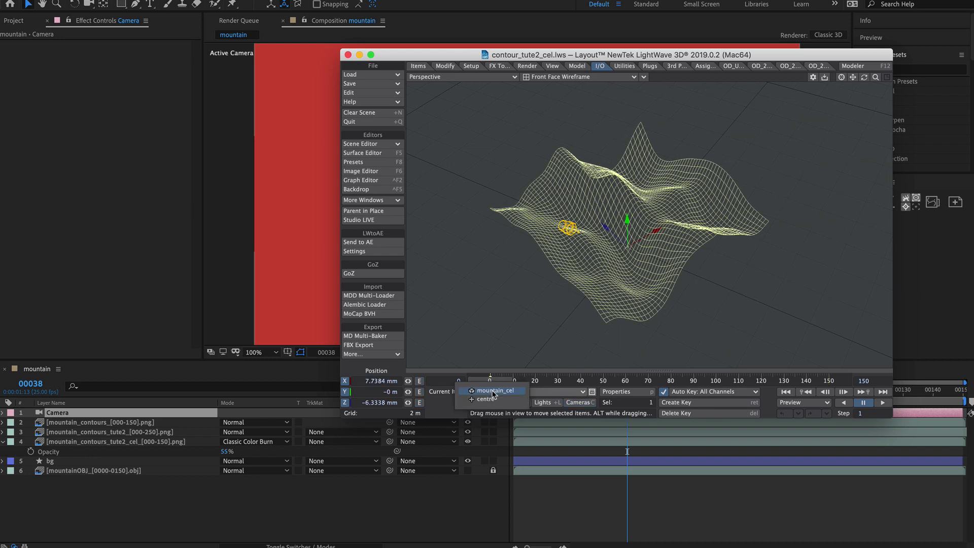
pyautogui.click(517, 391)
pyautogui.hotkey('ctrl', 'F1')
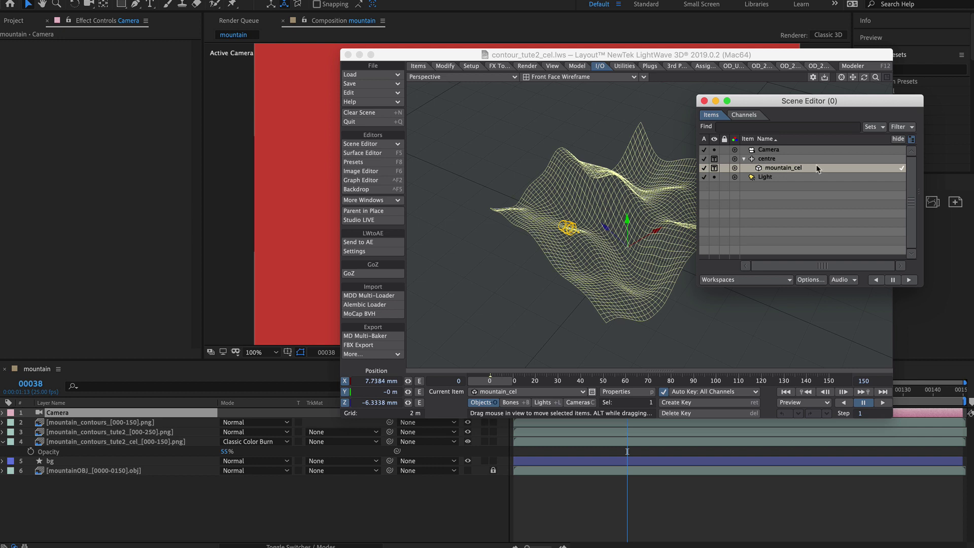
pyautogui.click(371, 245)
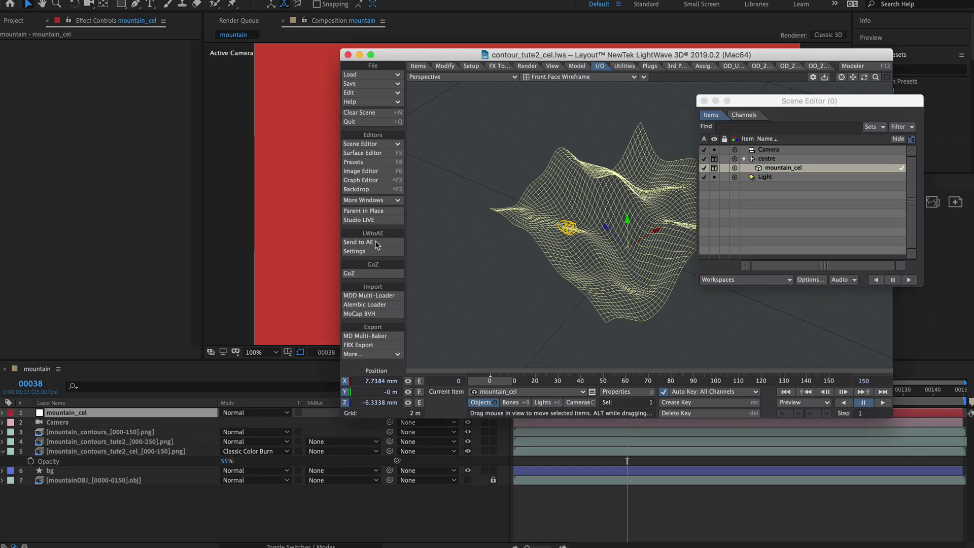
# Return to After Effects and examine the mountain_cel layer's Y Rotation keyframes in the graph editor.
pyautogui.click(194, 513)
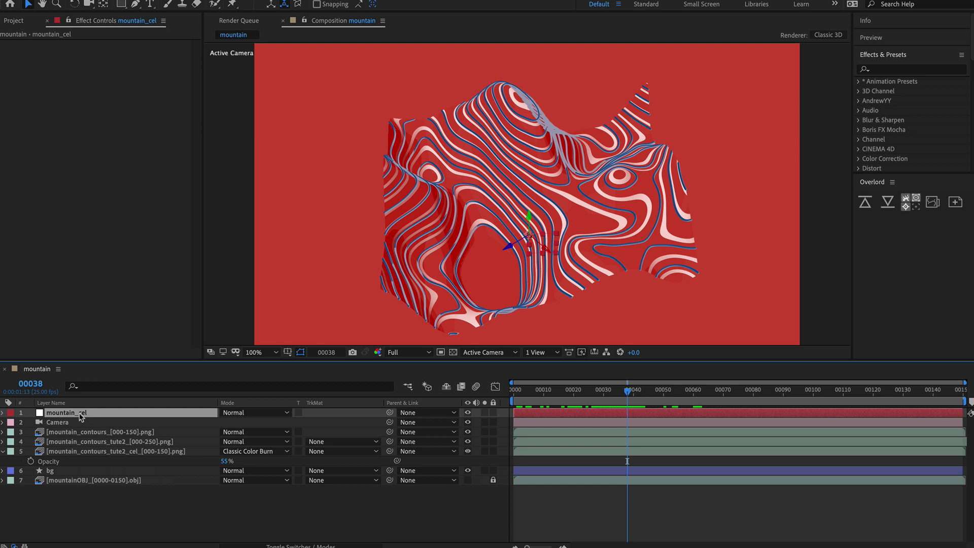
pyautogui.press('r')
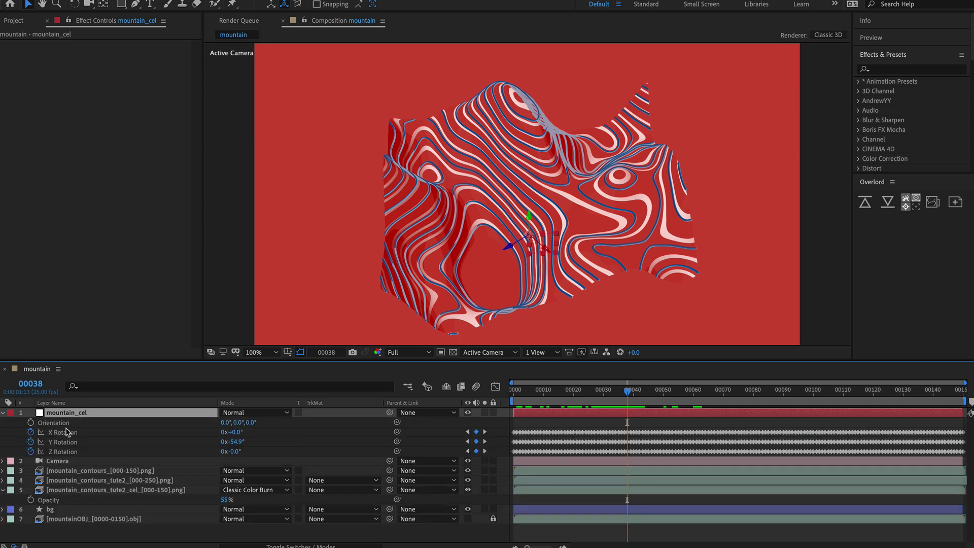
pyautogui.click(496, 388)
pyautogui.click(63, 441)
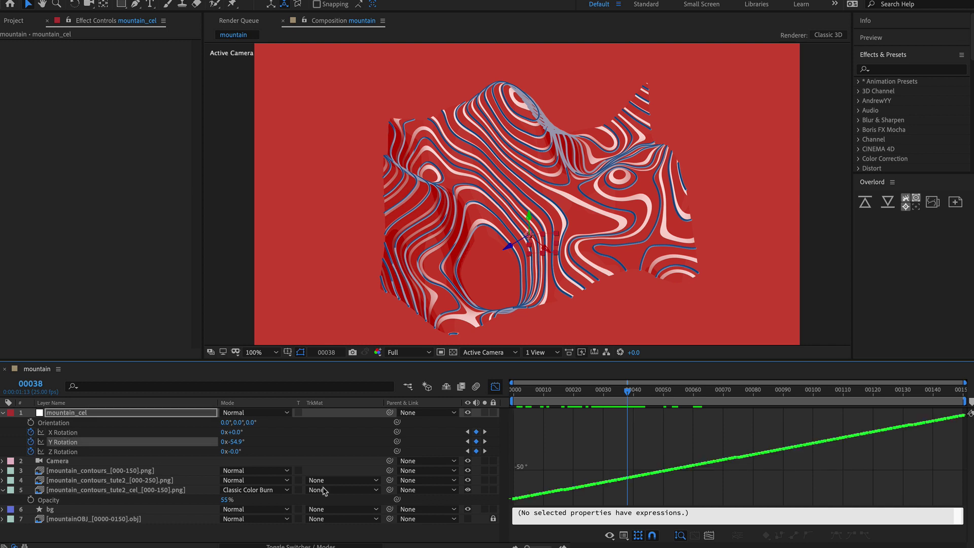
pyautogui.click(3, 413)
pyautogui.hotkey('shift', 'F3')
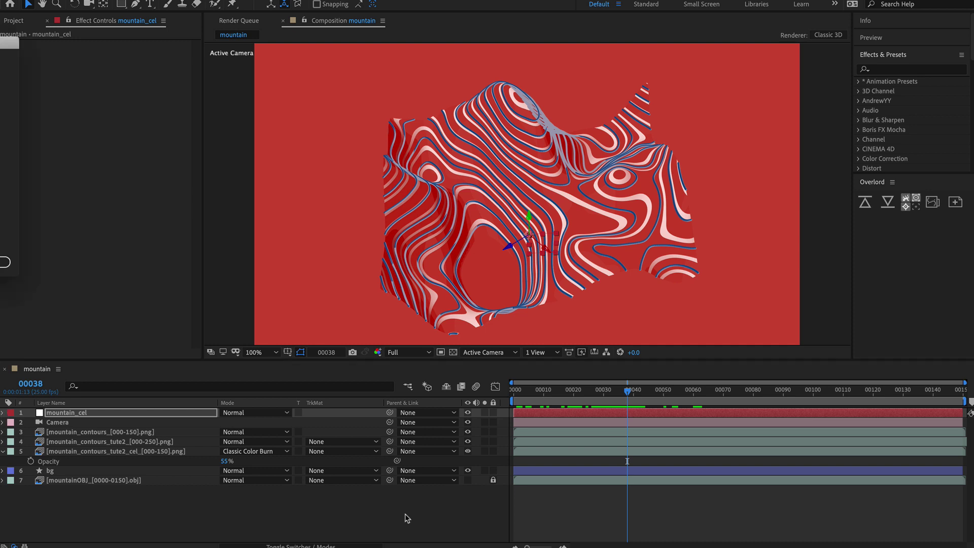
# Create a white solid named grid, 800 px wide and 800 px high.
pyautogui.hotkey('ctrl', 'y')
pyautogui.write('gr')
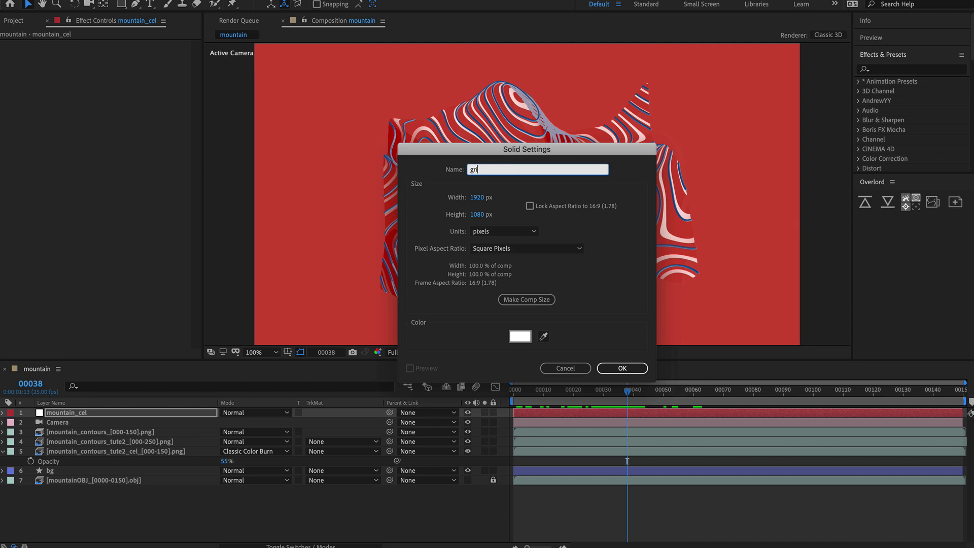
pyautogui.write('id')
pyautogui.click(478, 198)
pyautogui.write('800')
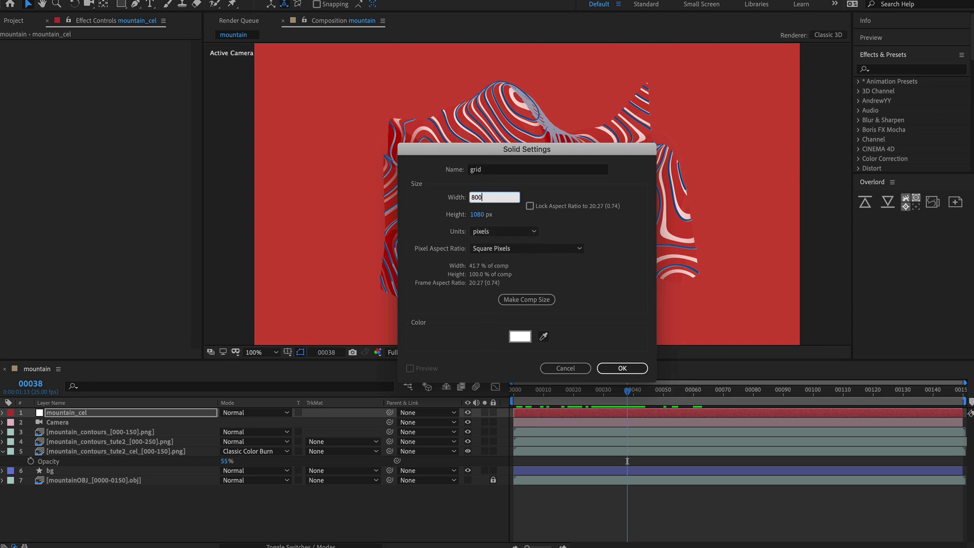
pyautogui.press('Tab')
pyautogui.write('800')
pyautogui.press('Return')
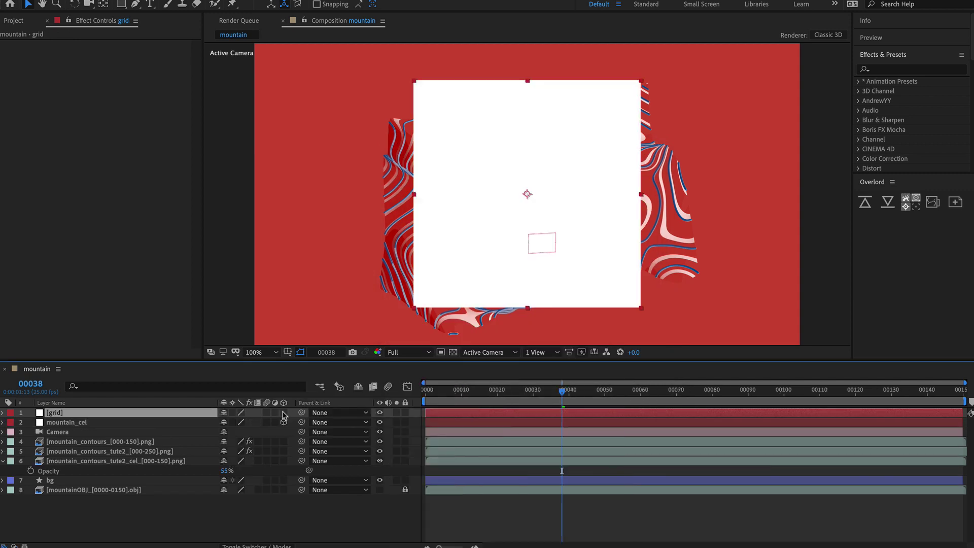
# Make the grid solid a 3D layer and parent it to mountain_cel.
pyautogui.click(283, 412)
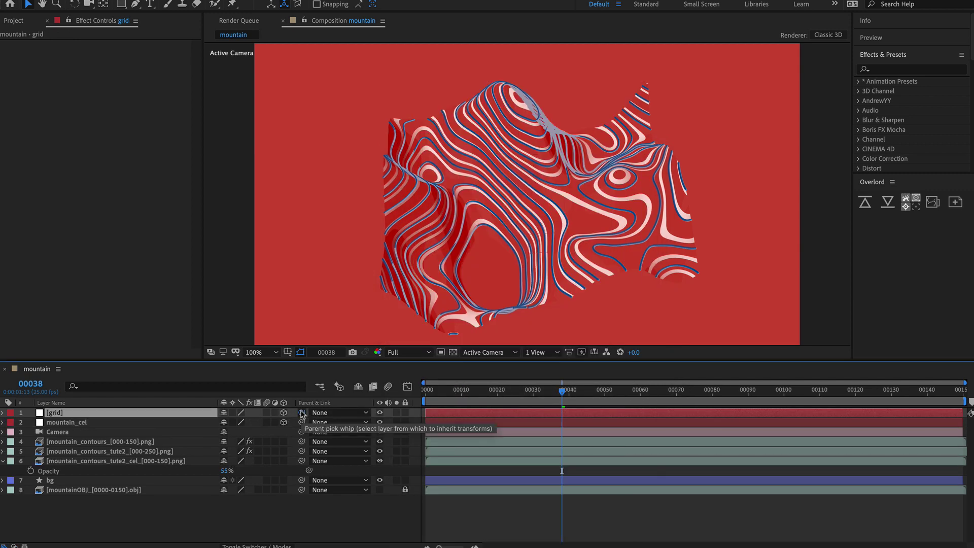
pyautogui.moveTo(302, 413); pyautogui.dragTo(93, 424)
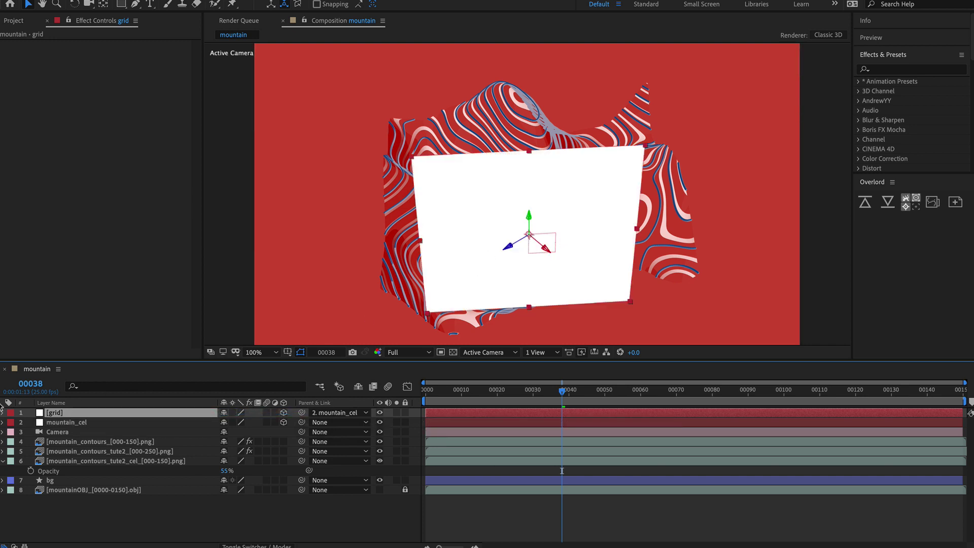
# Set the grid layer's X Rotation to -90°.
pyautogui.press('r')
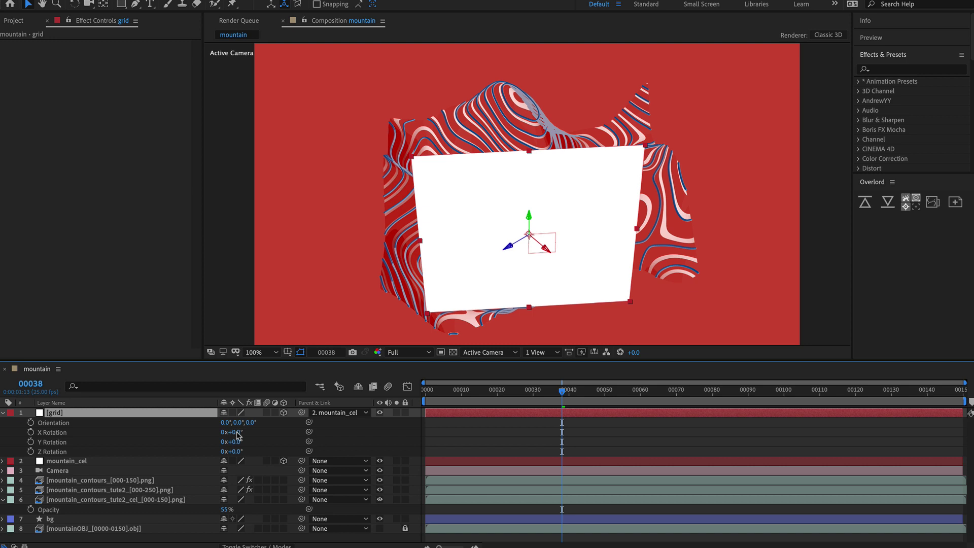
pyautogui.click(236, 432)
pyautogui.press('Return')
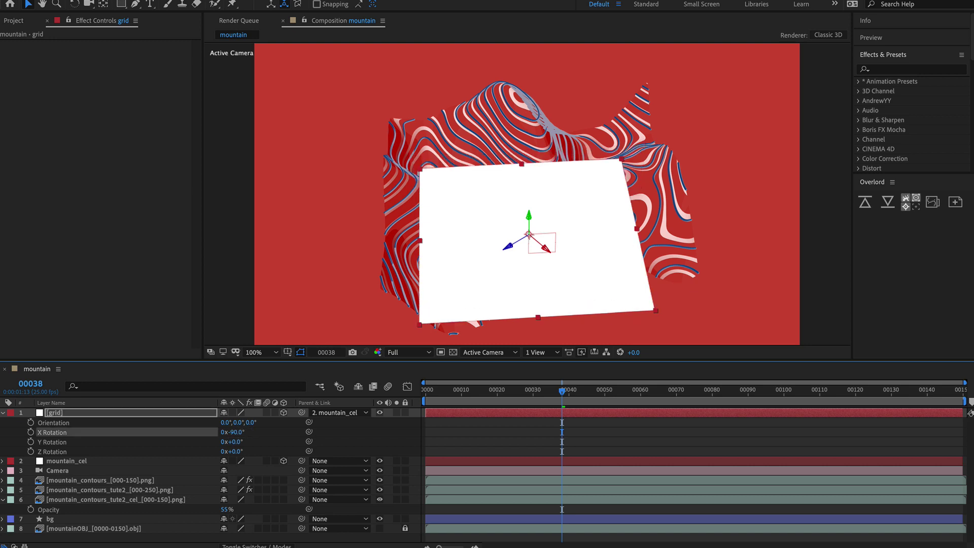
pyautogui.click(3, 413)
# Move the grid layer directly above bg, set its opacity to 46%, and preview the animation.
pyautogui.moveTo(56, 413); pyautogui.dragTo(66, 475)
pyautogui.press('t')
pyautogui.moveTo(225, 480); pyautogui.dragTo(199, 487)
pyautogui.press('space')
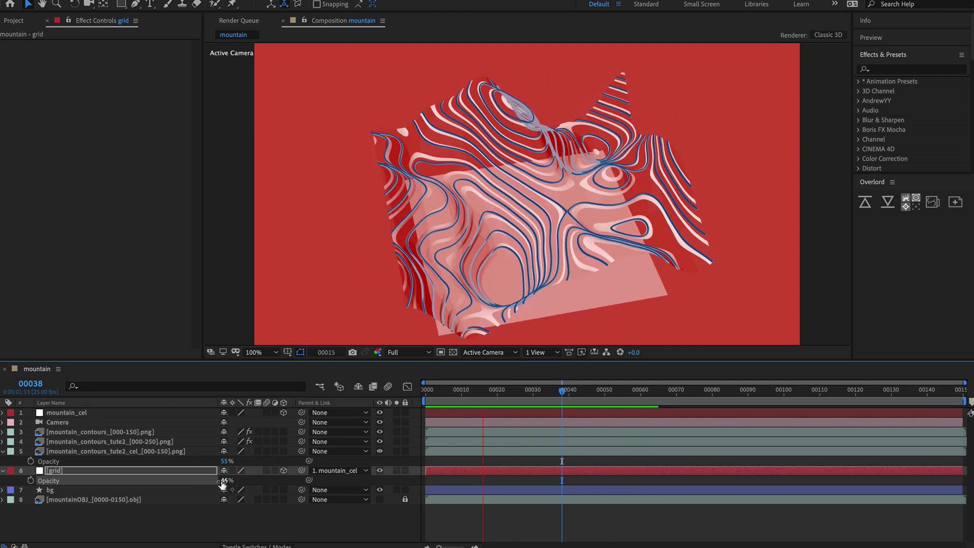
pyautogui.press('space')
# Find the Grid effect and apply it to the grid layer.
pyautogui.click(460, 471)
pyautogui.hotkey('ctrl', 'space')
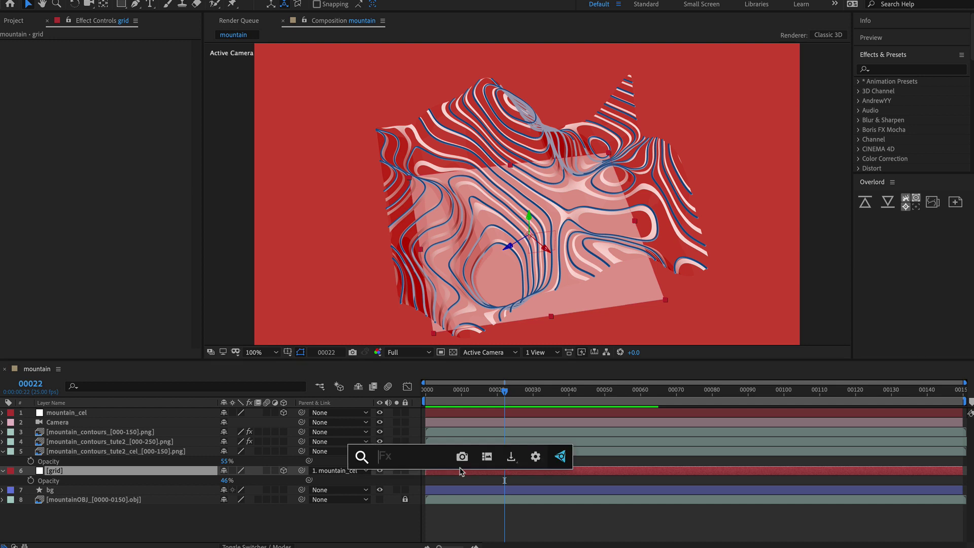
pyautogui.write('grid')
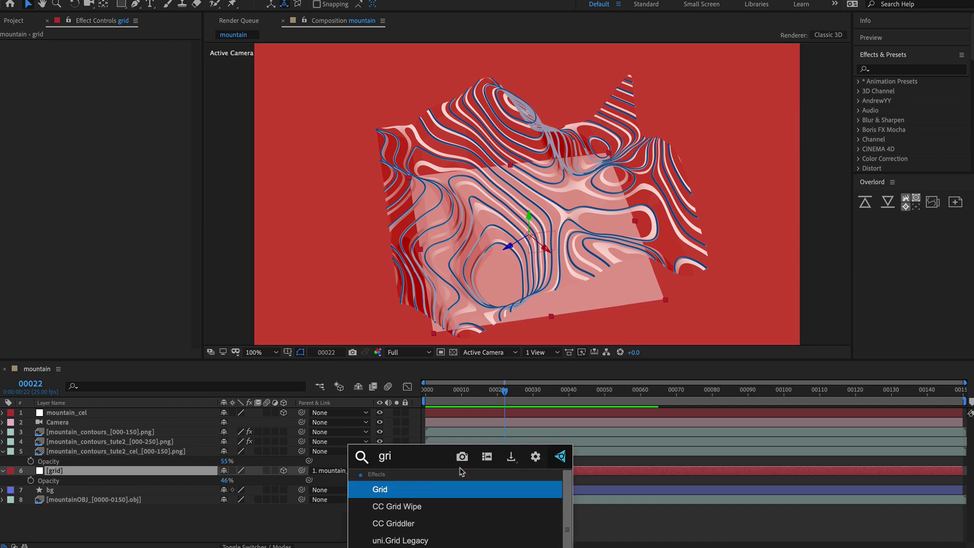
pyautogui.press('Return')
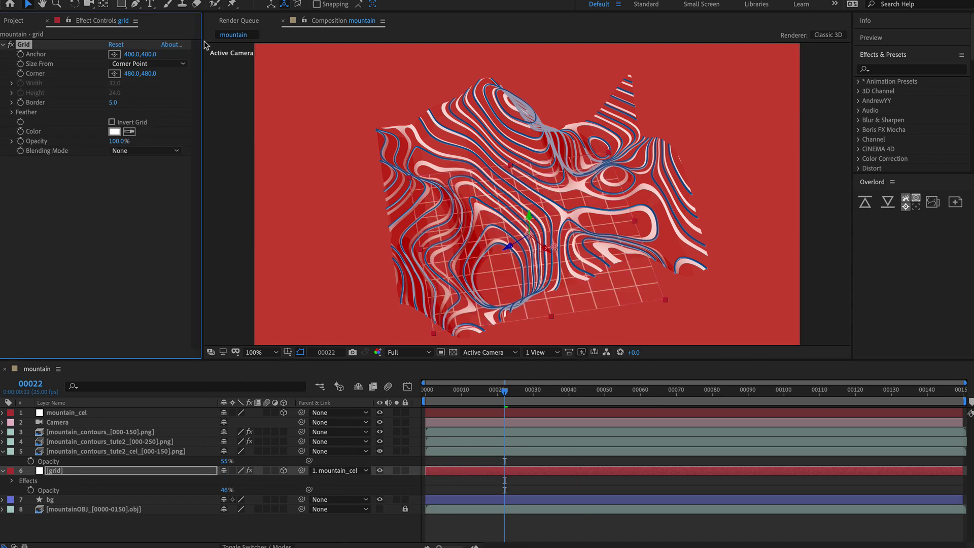
# Invert the Grid effect and size it from the Width Slider with a width of 68 and a border of 56.
pyautogui.click(113, 122)
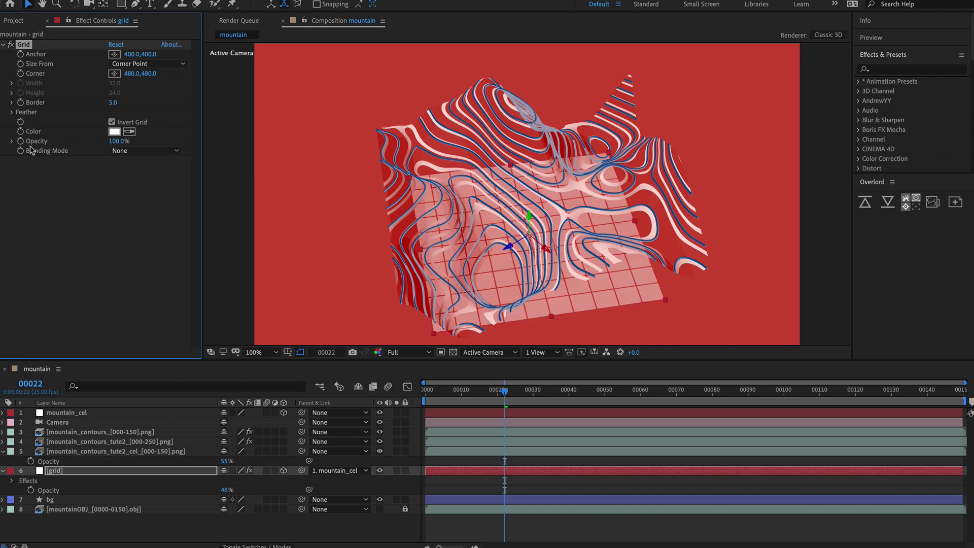
pyautogui.moveTo(112, 102); pyautogui.dragTo(143, 101)
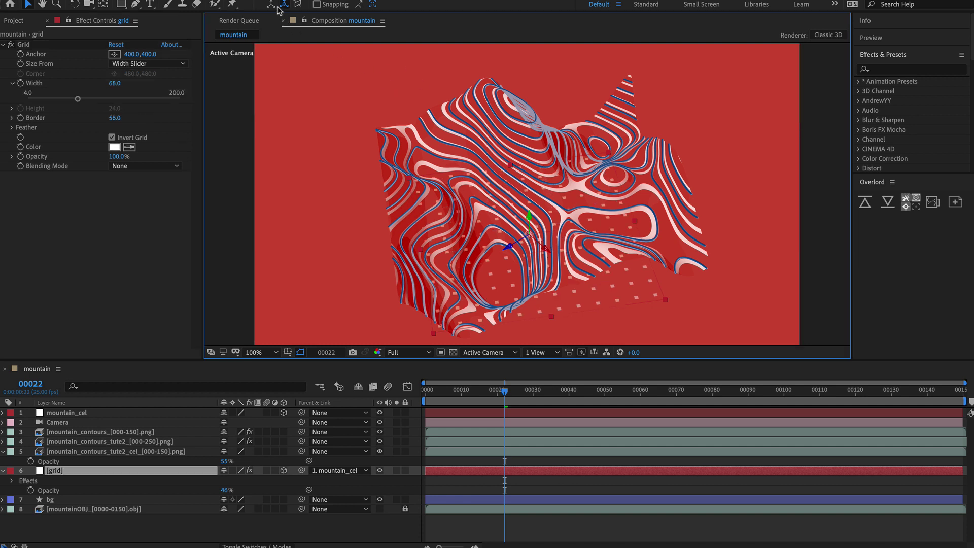
# Create a comp-sized solid named e3d, apply the Element effect to it and open its scene setup.
pyautogui.click(529, 218)
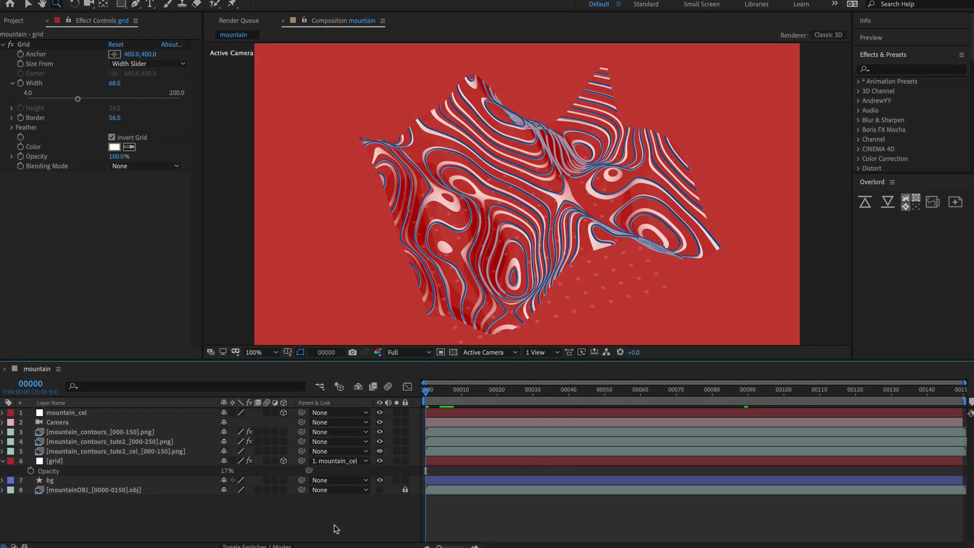
pyautogui.hotkey('ctrl', 'y')
pyautogui.write('e3d')
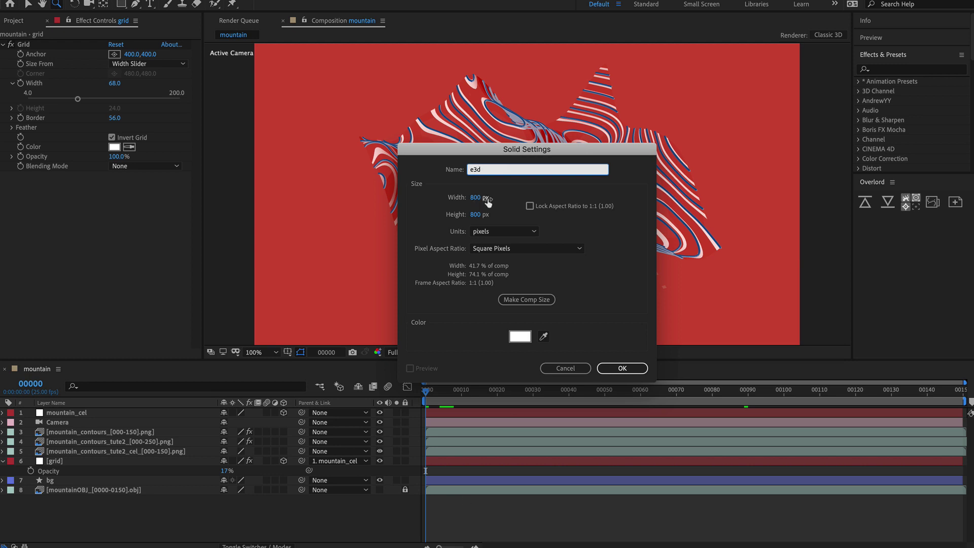
pyautogui.click(525, 300)
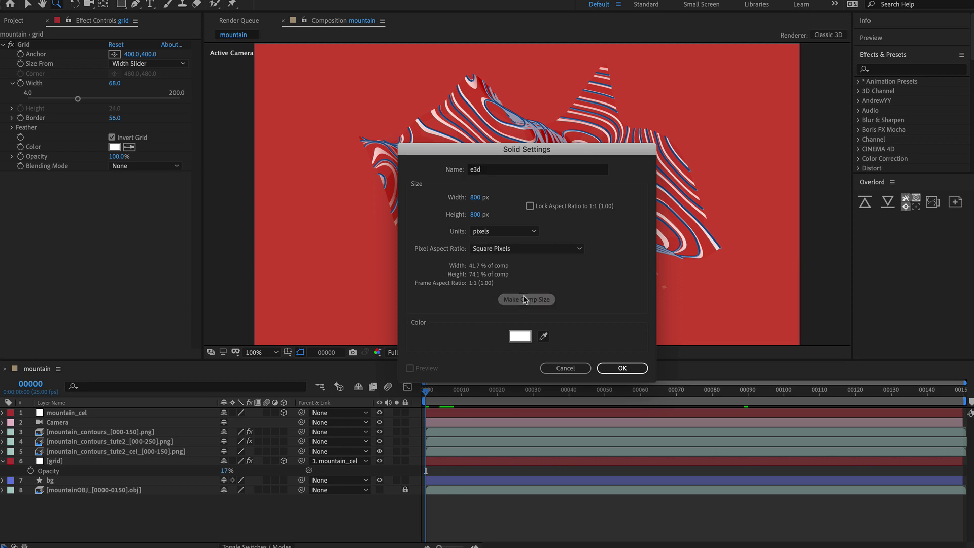
pyautogui.click(622, 369)
pyautogui.hotkey('ctrl', 'space')
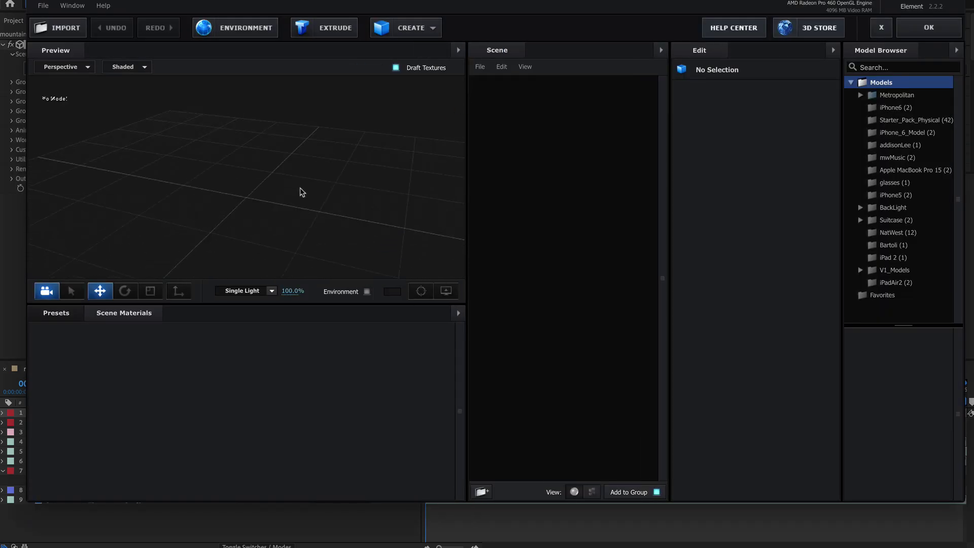
# Import the mountainOBJ files as a 3D sequence starting at mountainOBJ_0000.obj, with Force Alignment set to From Model.
pyautogui.click(43, 6)
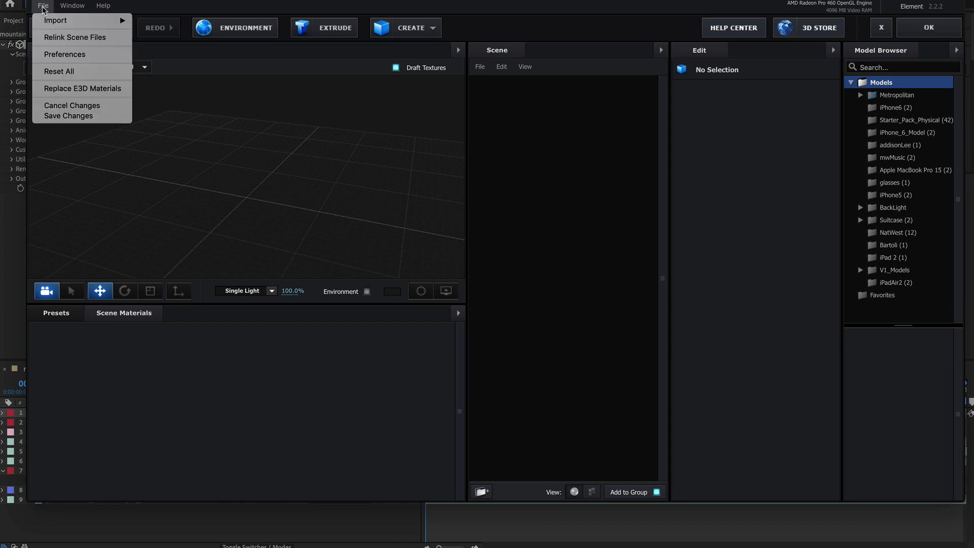
pyautogui.moveTo(76, 20)
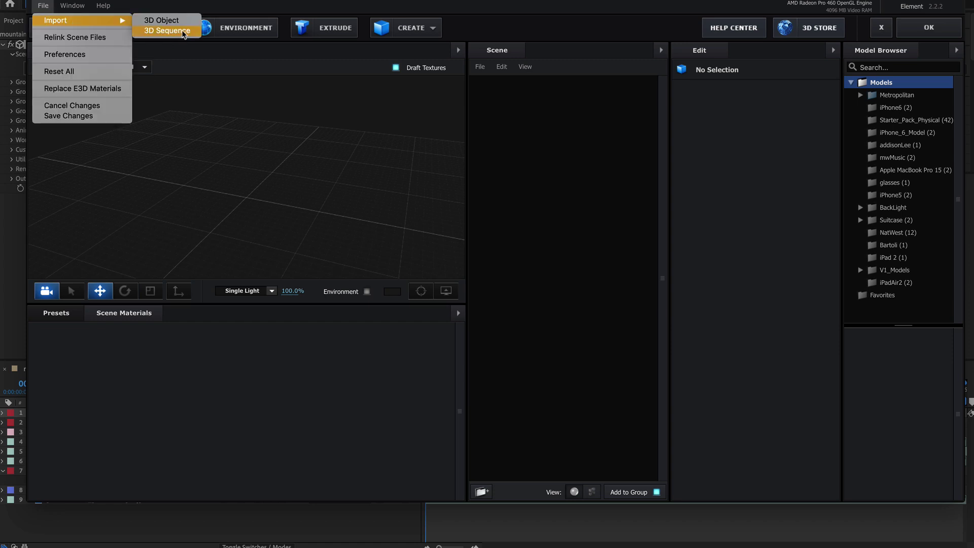
pyautogui.click(167, 31)
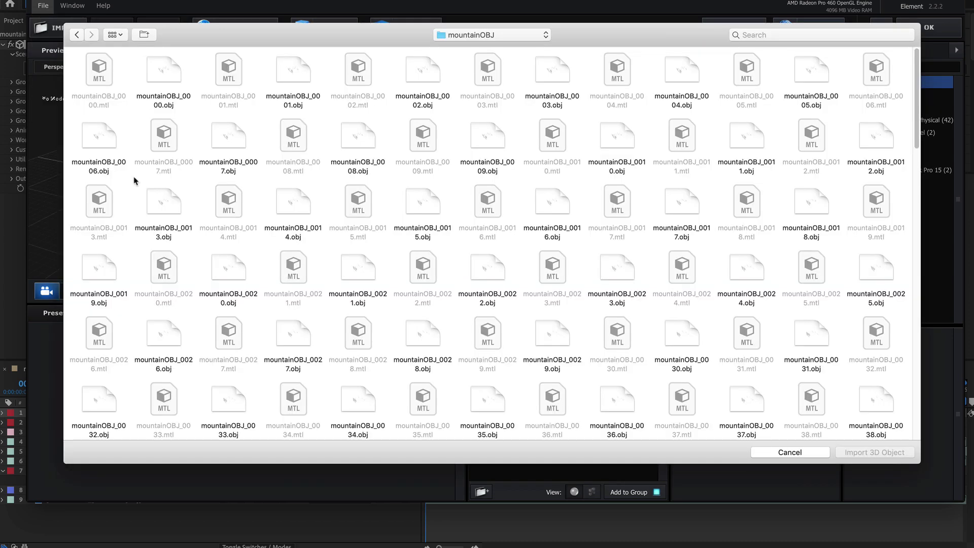
pyautogui.click(178, 79)
pyautogui.click(853, 452)
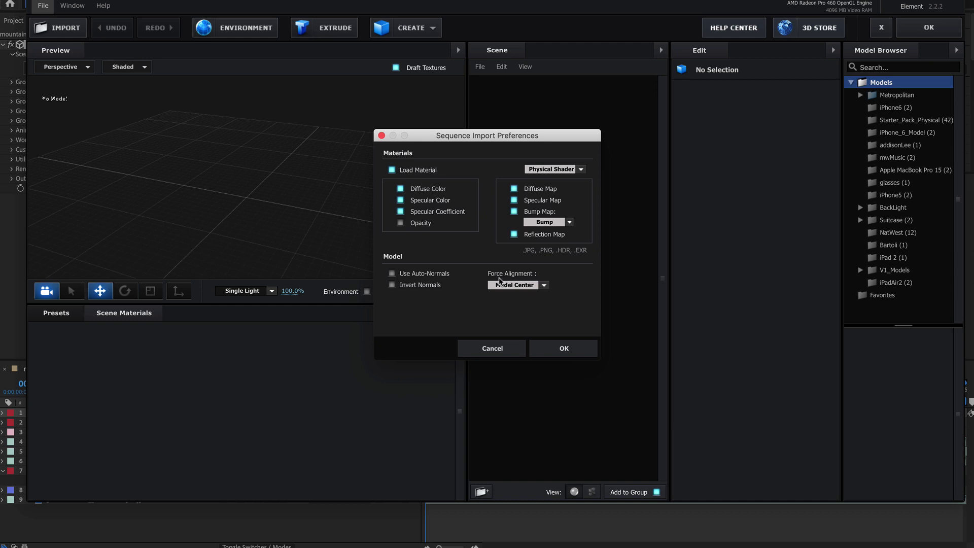
pyautogui.click(526, 285)
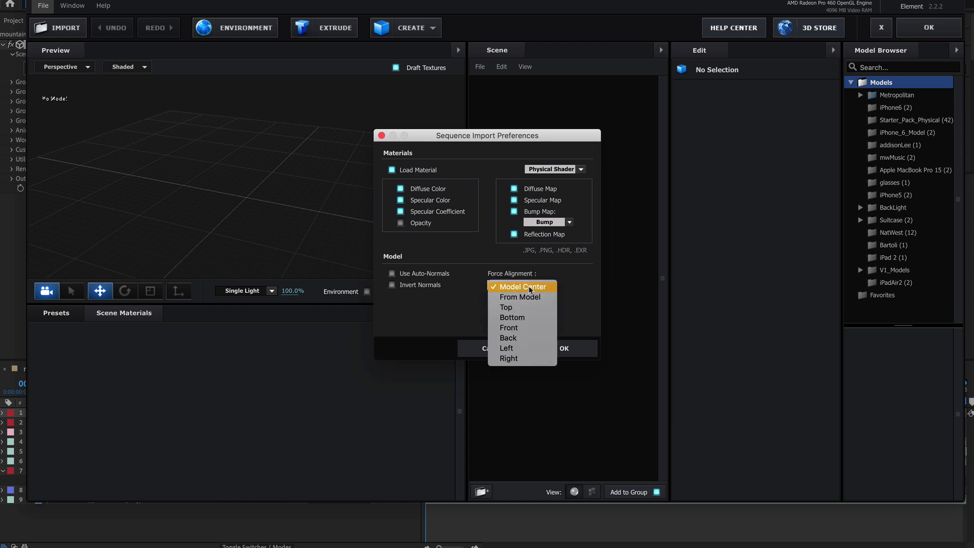
pyautogui.click(519, 298)
pyautogui.click(561, 348)
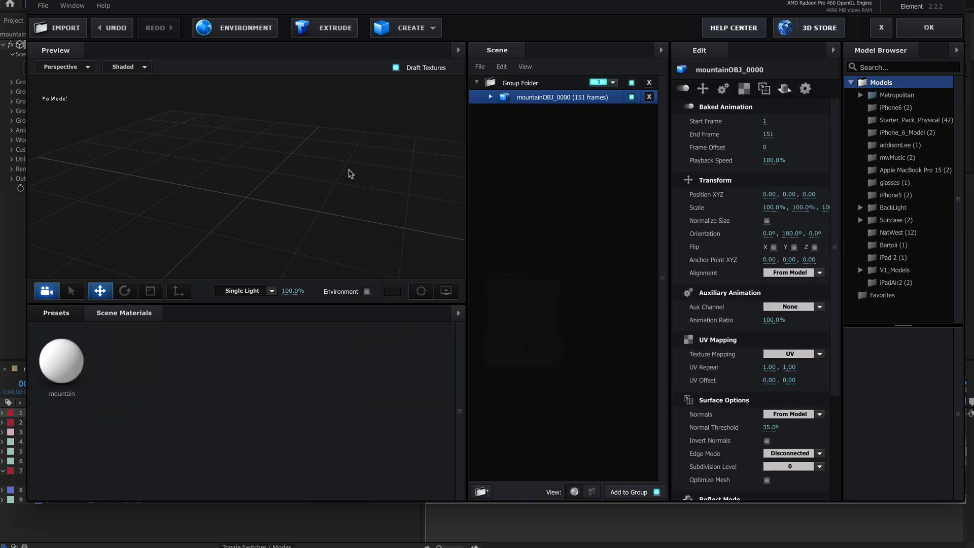
# Examine the imported mountain model in the scene preview and display it in Wireframe mode.
pyautogui.scroll(10, 362, 172)
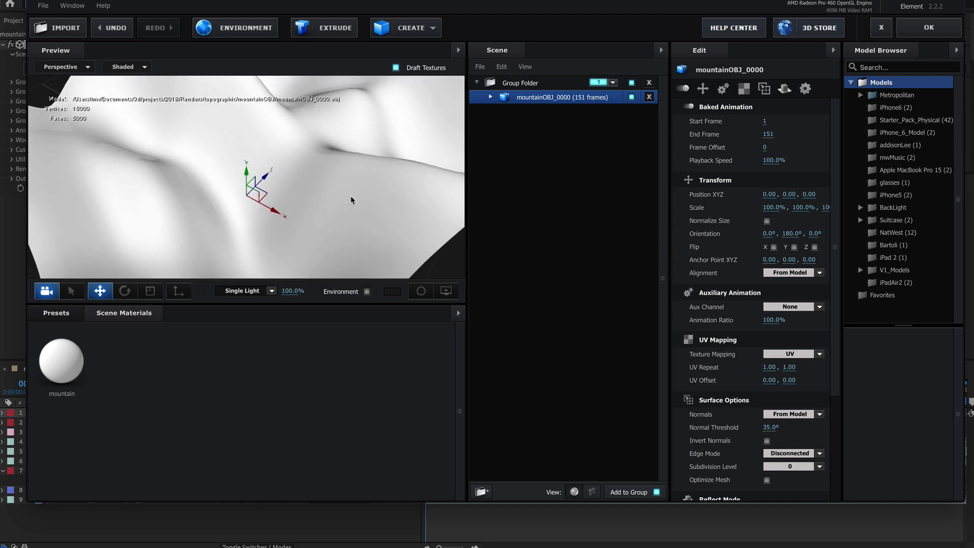
pyautogui.scroll(-8, 351, 200)
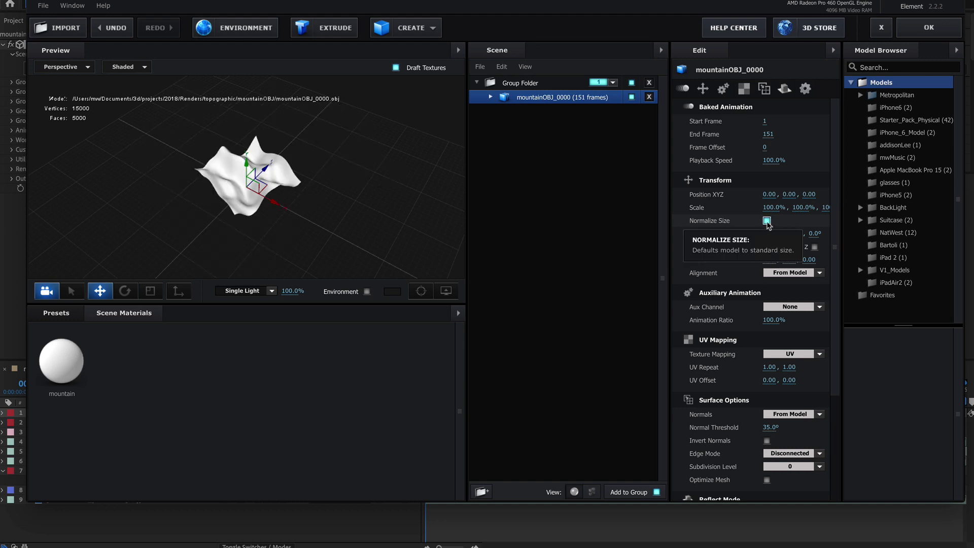
pyautogui.moveTo(337, 223)
pyautogui.mouseDown()
pyautogui.moveTo(354, 206)
pyautogui.moveTo(318, 187)
pyautogui.moveTo(353, 208)
pyautogui.moveTo(365, 198)
pyautogui.moveTo(345, 212)
pyautogui.mouseUp()
pyautogui.click(127, 67)
pyautogui.click(131, 76)
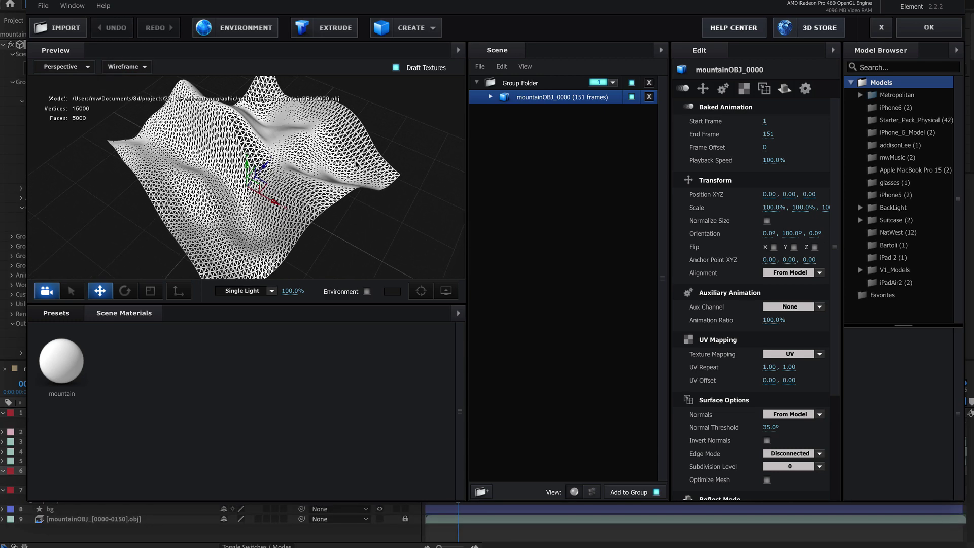
# Try enabling the Wireframe option on the sequence's mountain material, then discard the scene changes.
pyautogui.click(491, 97)
pyautogui.click(538, 112)
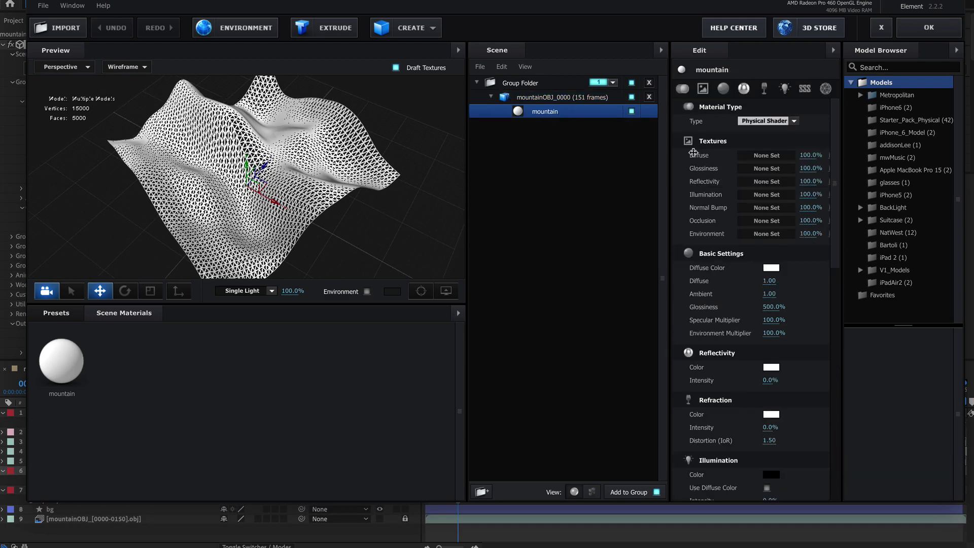
pyautogui.scroll(-10, 747, 259)
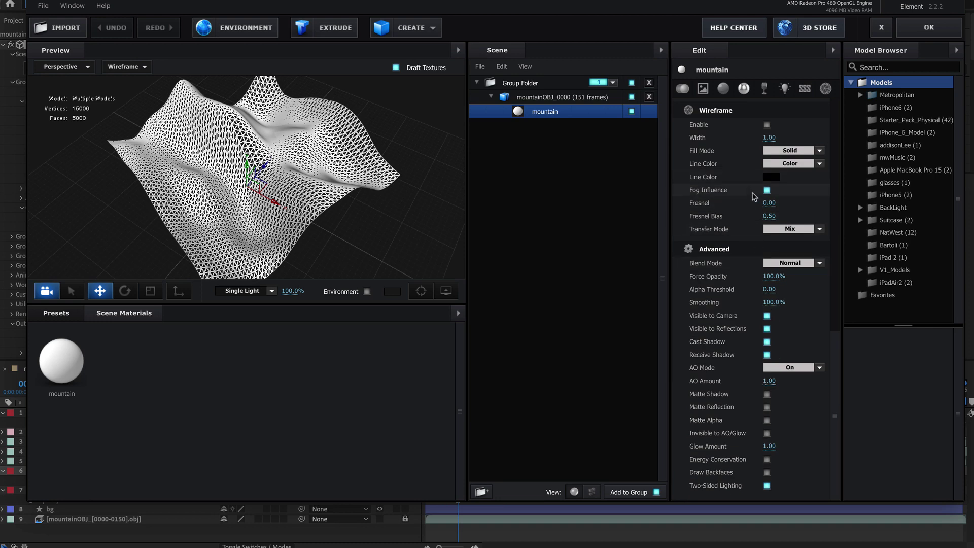
pyautogui.click(767, 125)
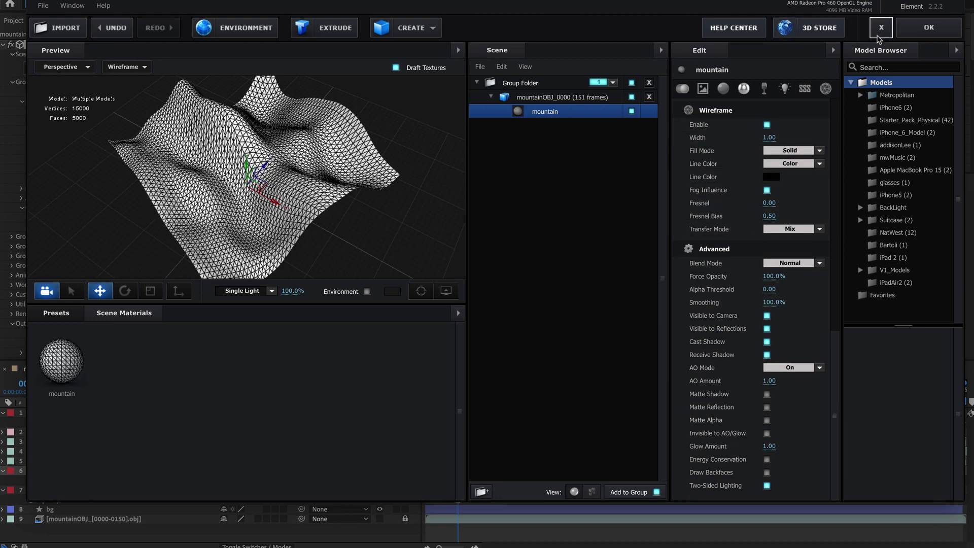
pyautogui.click(882, 36)
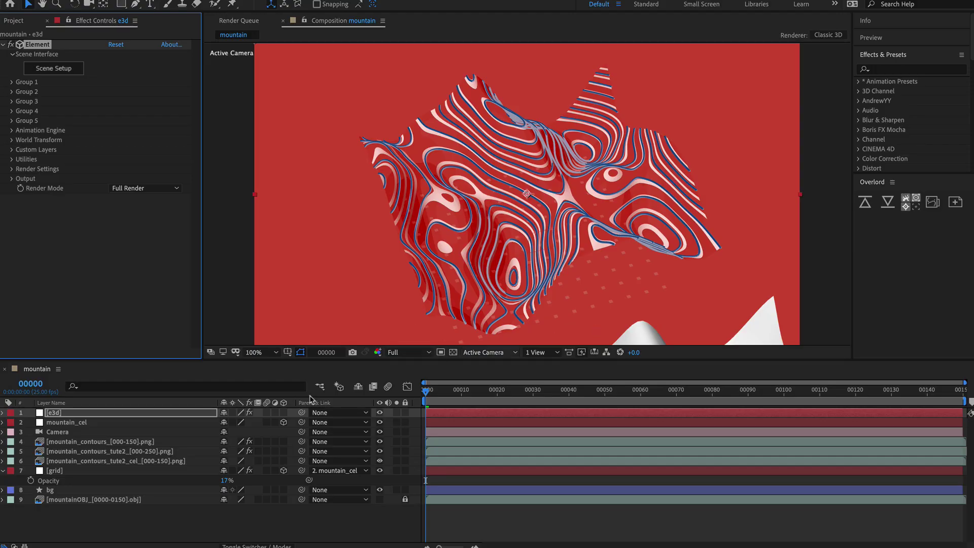
# Reveal mountain_cel's Position and add expressions to Position XY and Position Z of Element's Group 1 on the e3d layer.
pyautogui.click(51, 414)
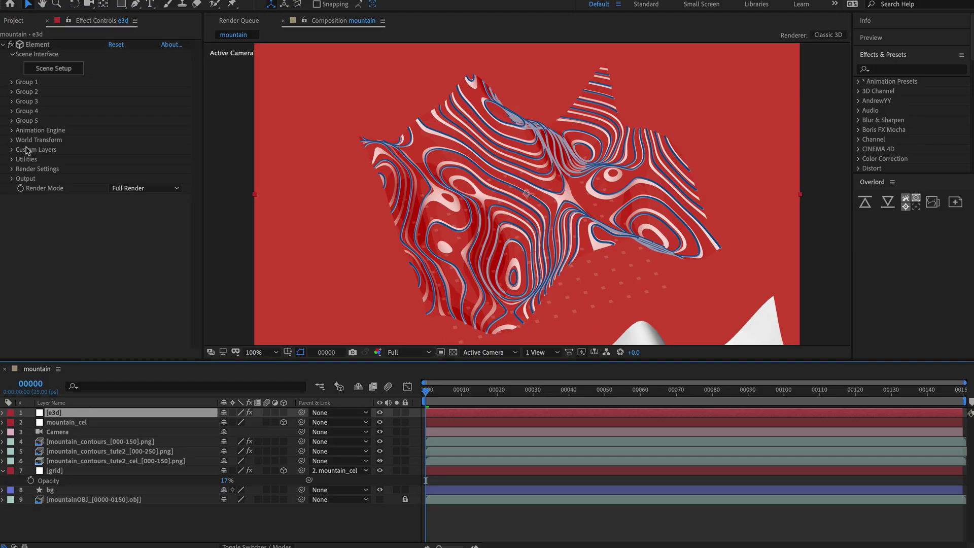
pyautogui.click(13, 82)
pyautogui.click(22, 101)
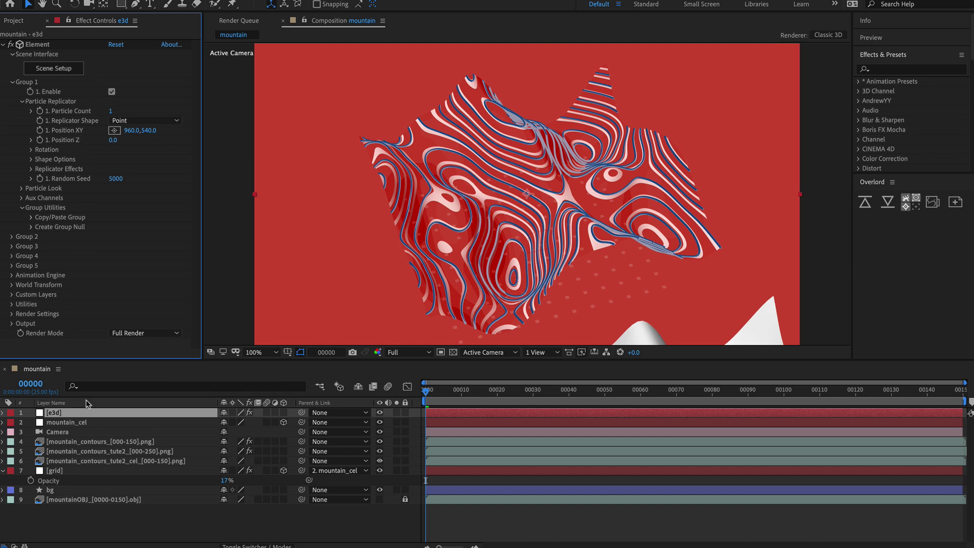
pyautogui.click(66, 423)
pyautogui.press('p')
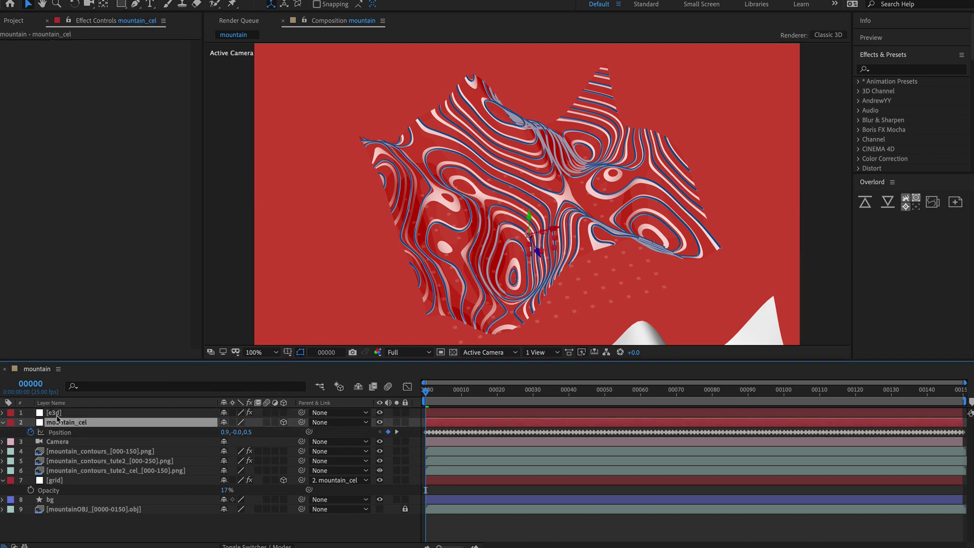
pyautogui.click(56, 412)
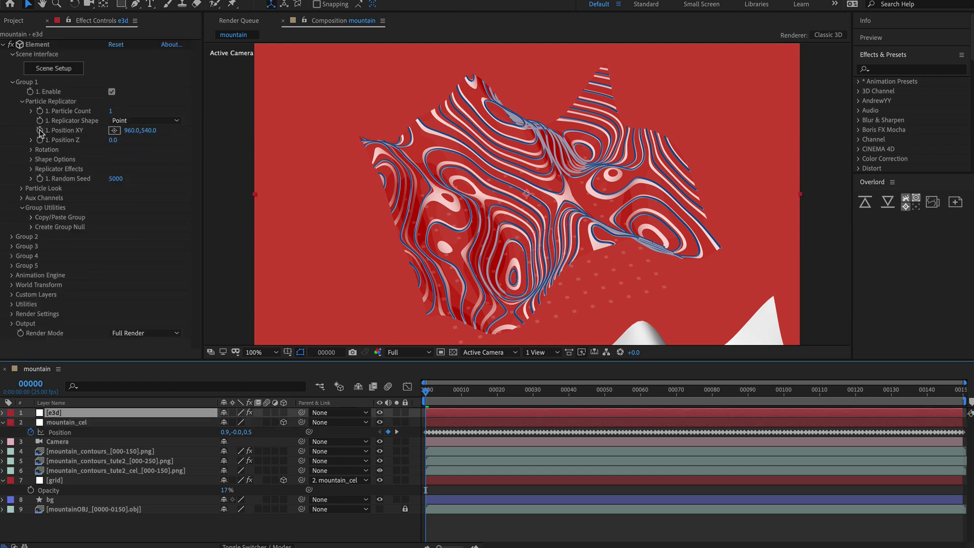
pyautogui.keyDown('alt'); pyautogui.click(40, 130); pyautogui.keyUp('alt')
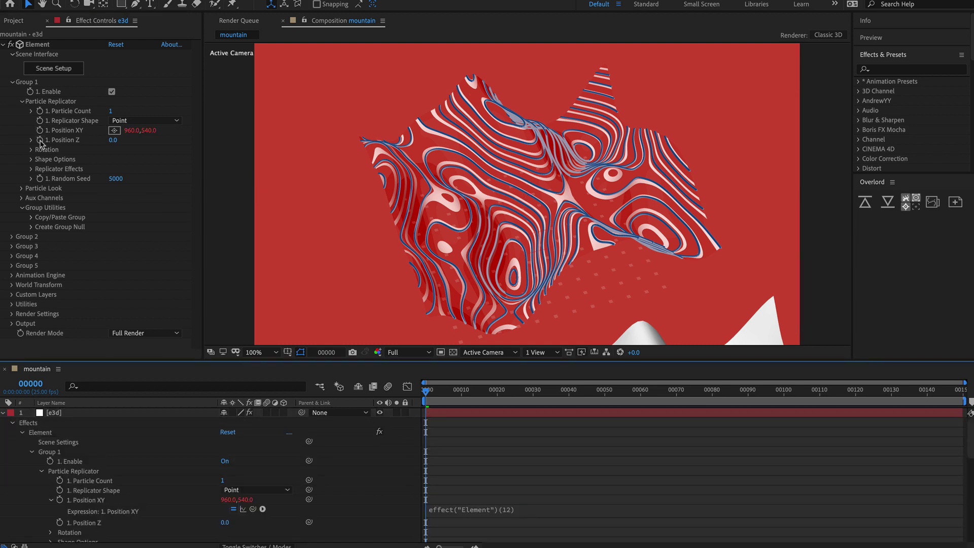
pyautogui.keyDown('alt'); pyautogui.click(40, 140); pyautogui.keyUp('alt')
pyautogui.click(55, 413)
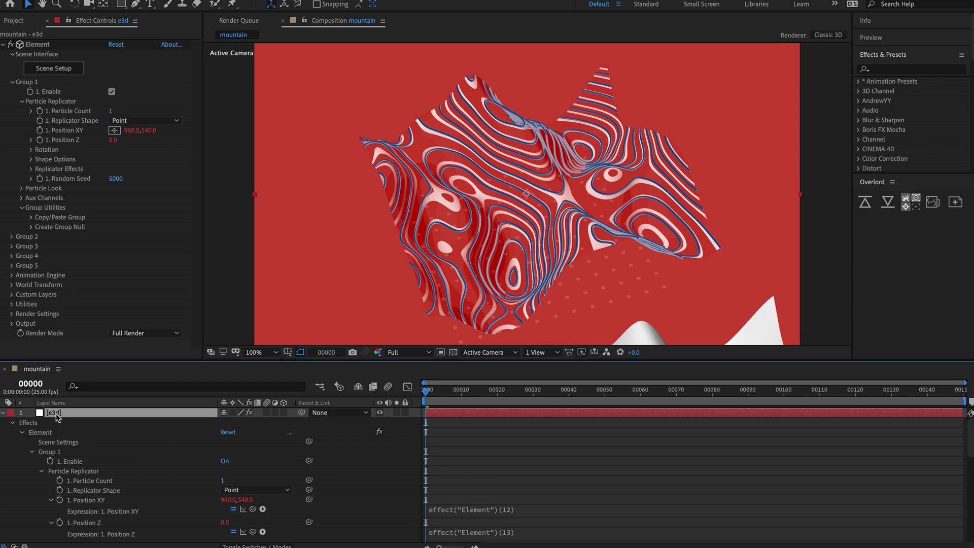
pyautogui.press('u')
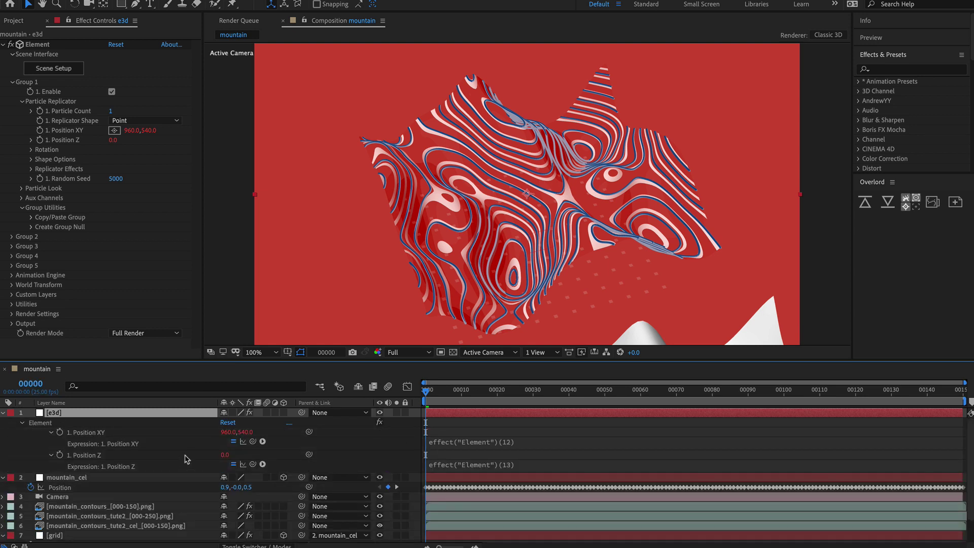
# Link Element's Position XY expression to mountain_cel's position and Position Z to its Z value, position[2].
pyautogui.click(449, 442)
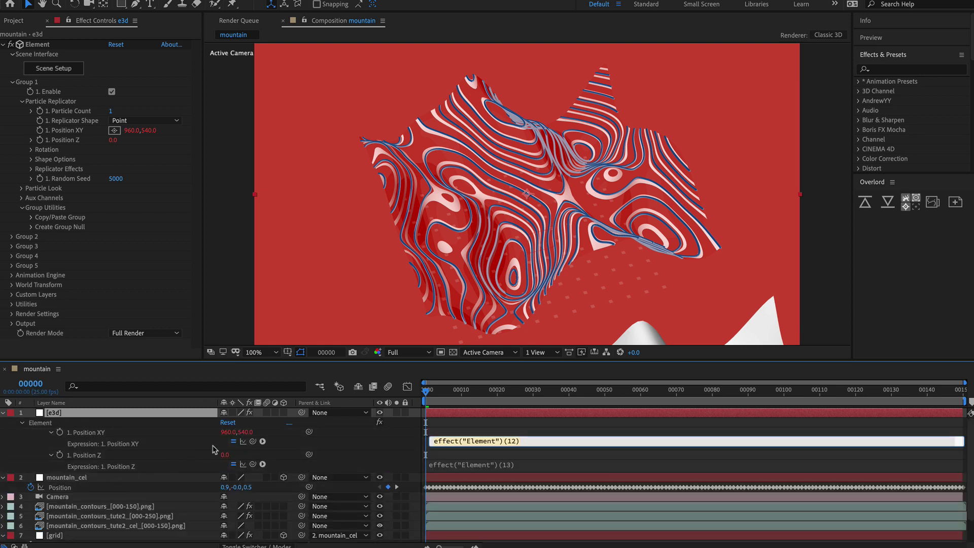
pyautogui.moveTo(254, 443); pyautogui.dragTo(71, 488)
pyautogui.click(482, 466)
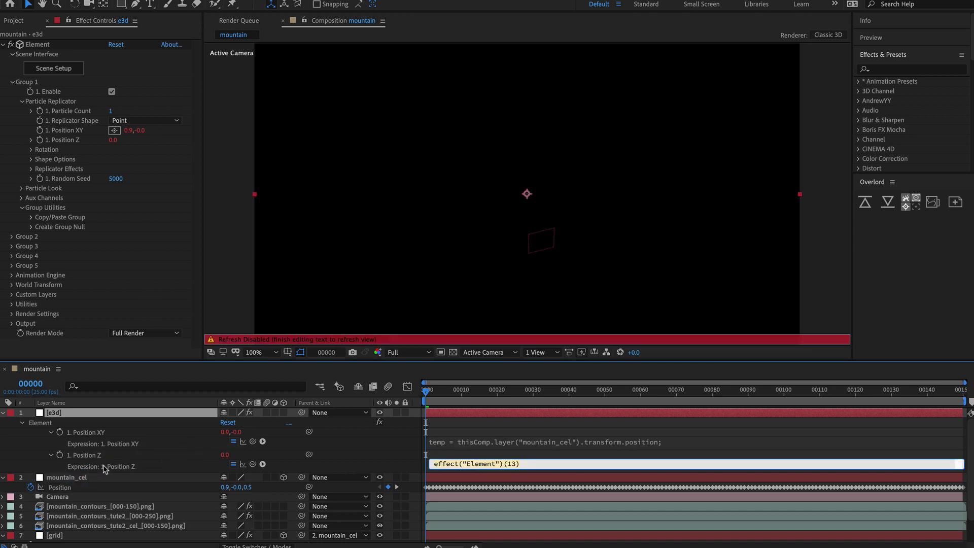
pyautogui.moveTo(253, 465); pyautogui.dragTo(248, 489)
pyautogui.press('KP_Enter')
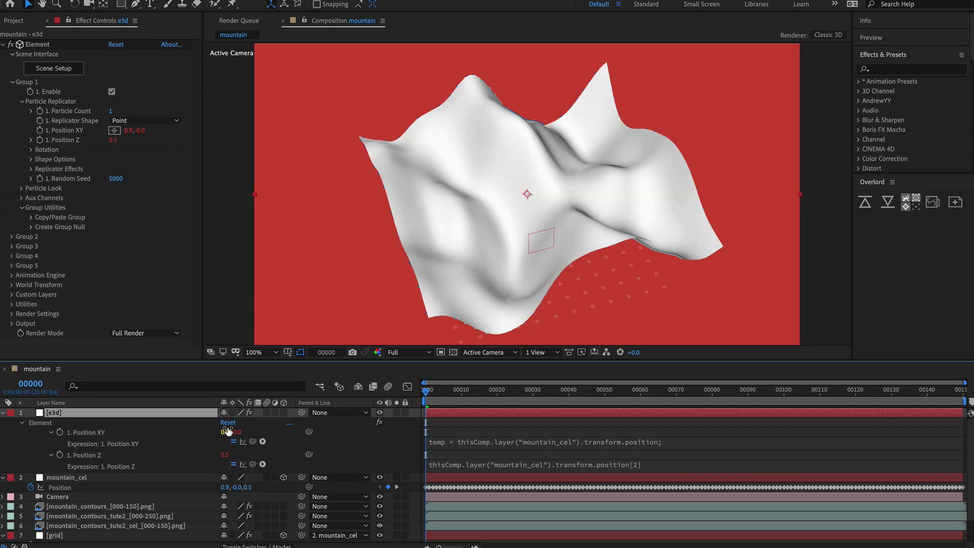
pyautogui.click(3, 413)
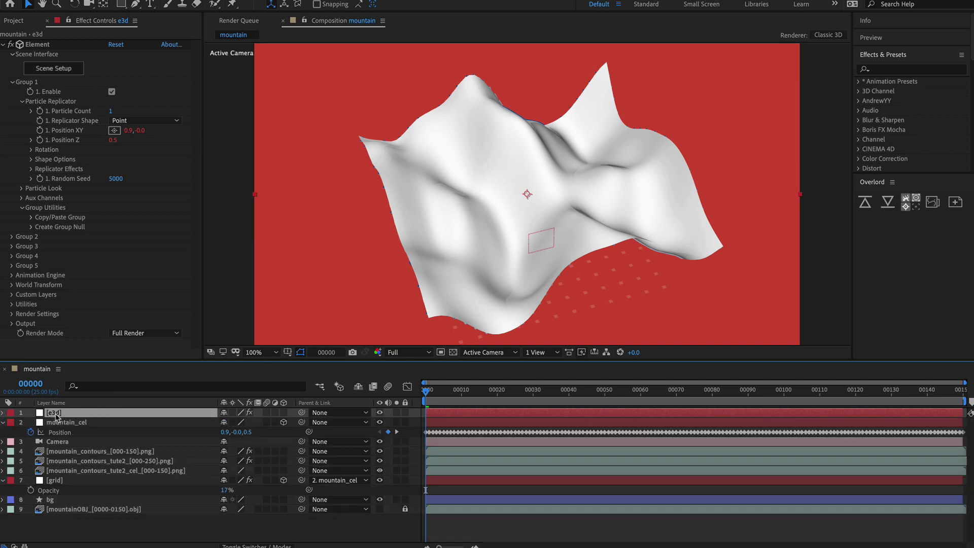
# Move the e3d layer directly above grid and set Element's output Polygon Mode to Wireframe.
pyautogui.moveTo(56, 417); pyautogui.dragTo(76, 467)
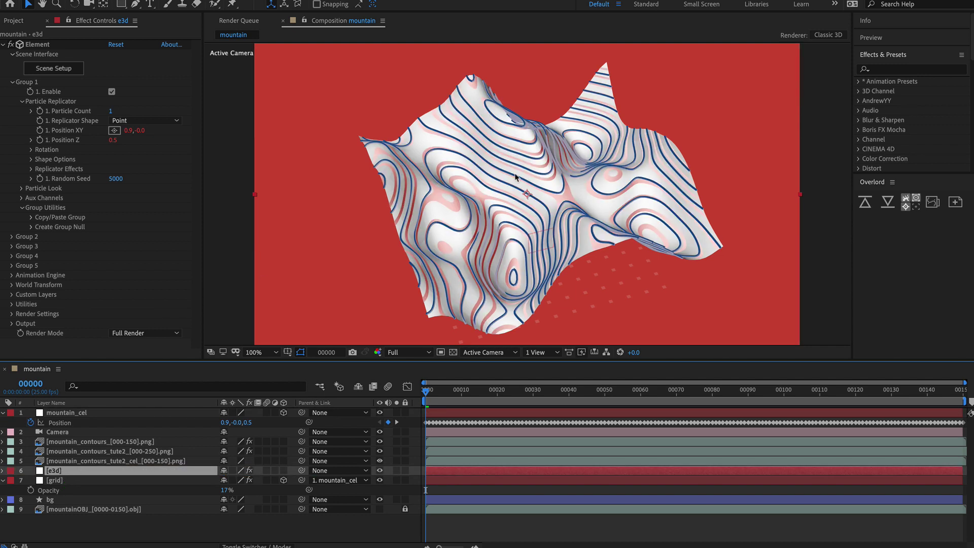
pyautogui.press('e')
pyautogui.press('e')
pyautogui.click(11, 323)
pyautogui.scroll(-3, 20, 325)
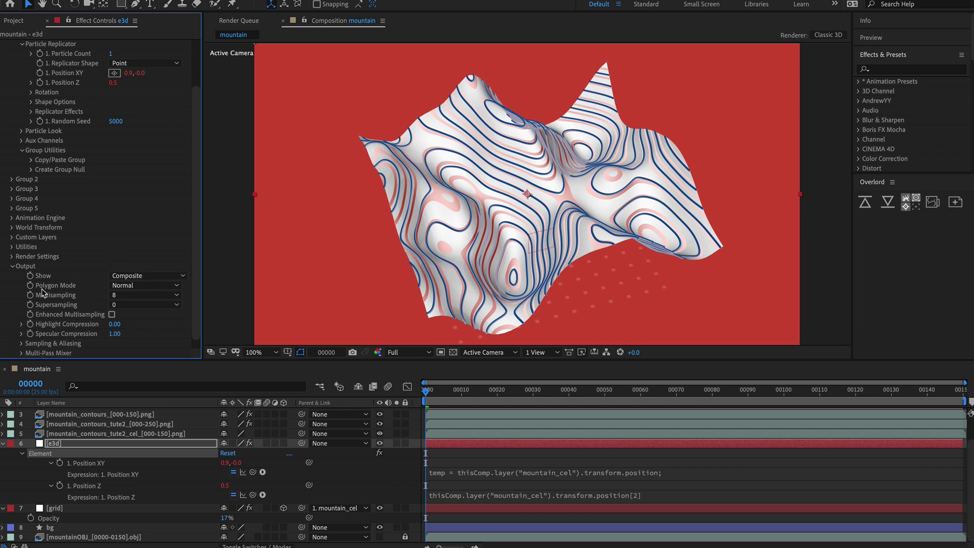
pyautogui.click(142, 285)
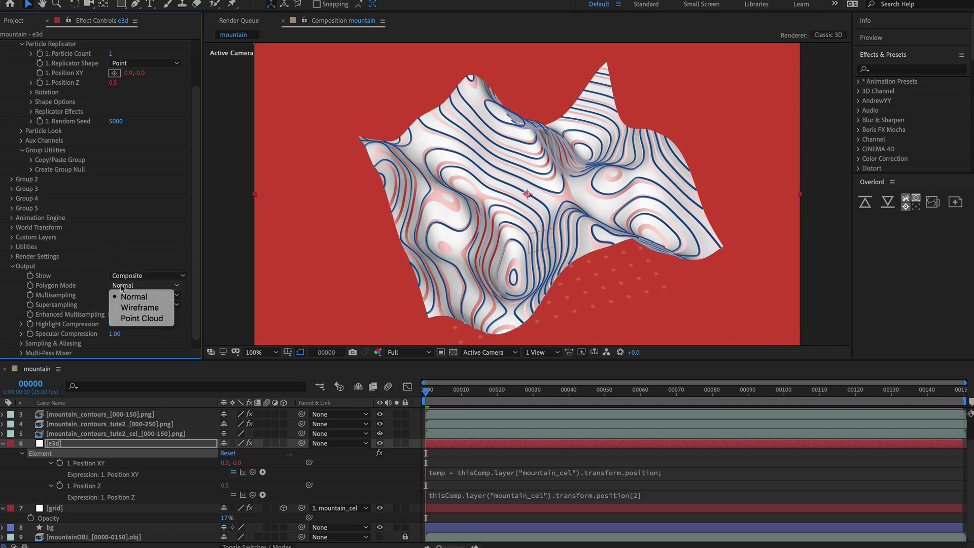
pyautogui.click(143, 308)
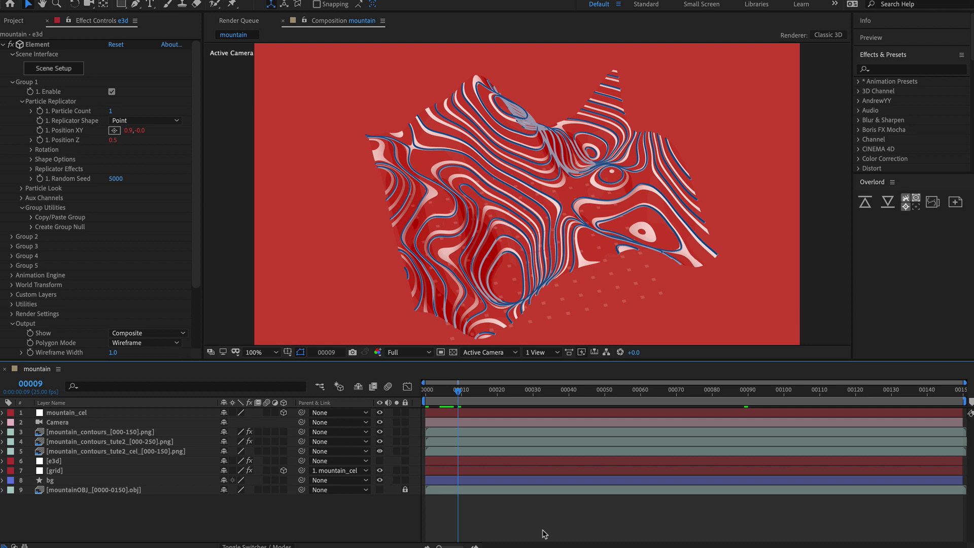
# Create a 1920 × 1080 white solid named Form and apply the Trapcode Form effect to it.
pyautogui.hotkey('ctrl', 'y')
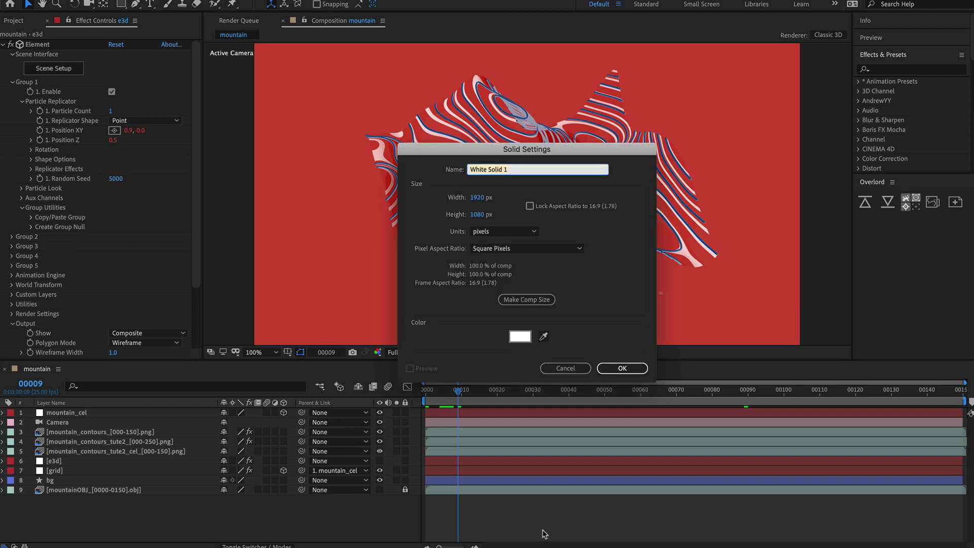
pyautogui.write('Form')
pyautogui.press('Return')
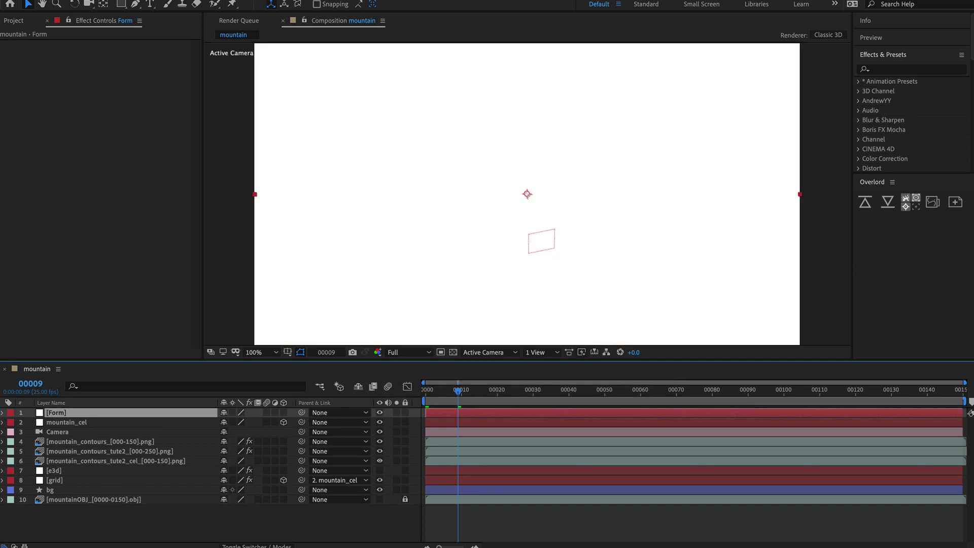
pyautogui.hotkey('ctrl', 'space')
pyautogui.write('form')
pyautogui.press('Return')
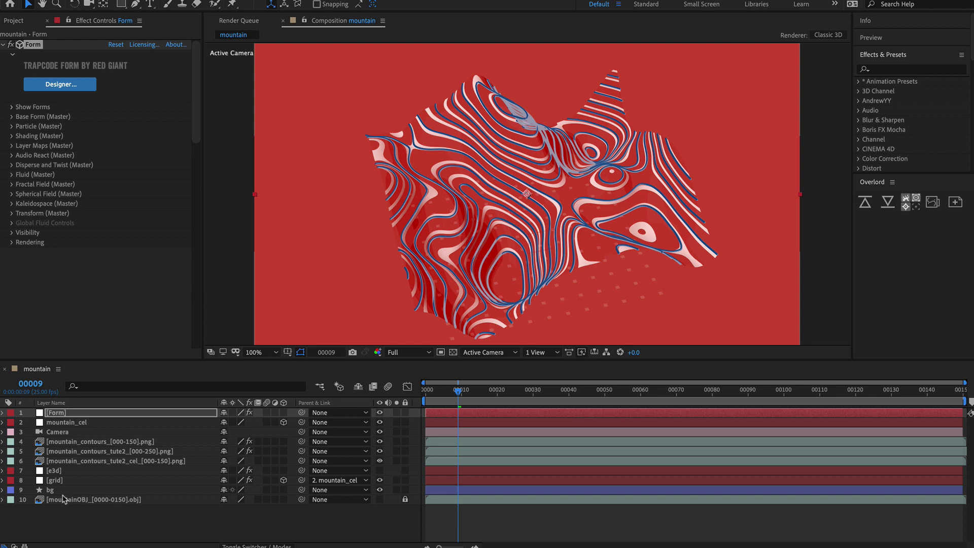
# Set Form's Base Form to OBJ Model and choose the mountainOBJ_[0000-0150].obj layer as its 3D Model.
pyautogui.click(69, 417)
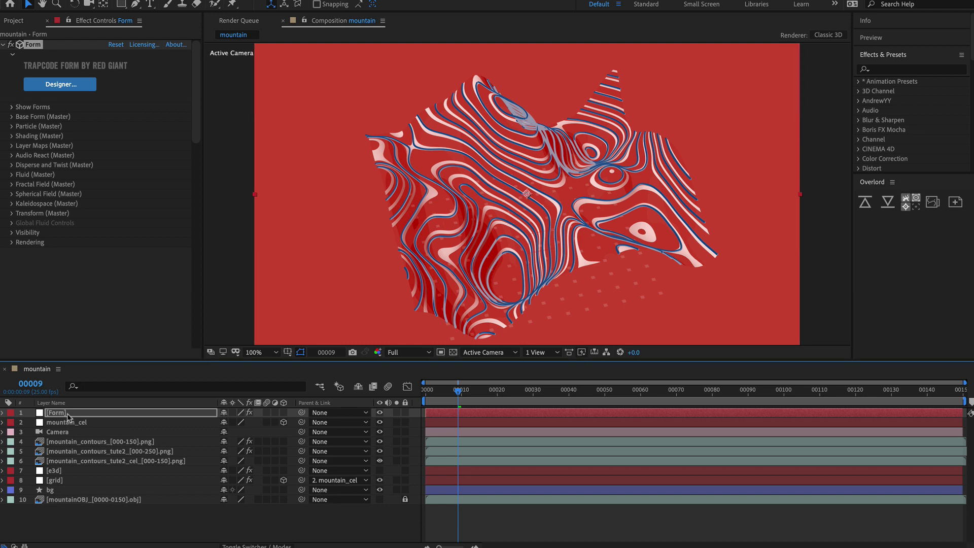
pyautogui.click(12, 117)
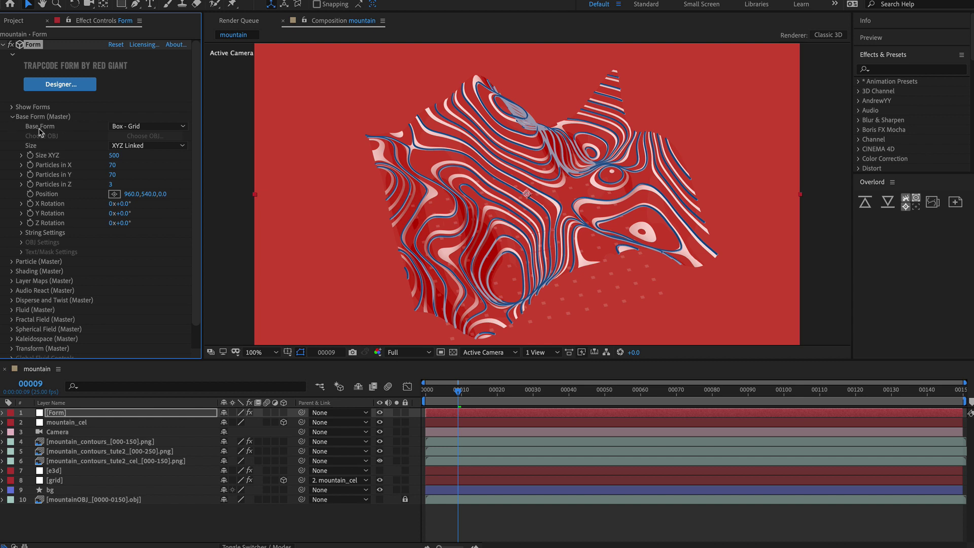
pyautogui.click(149, 127)
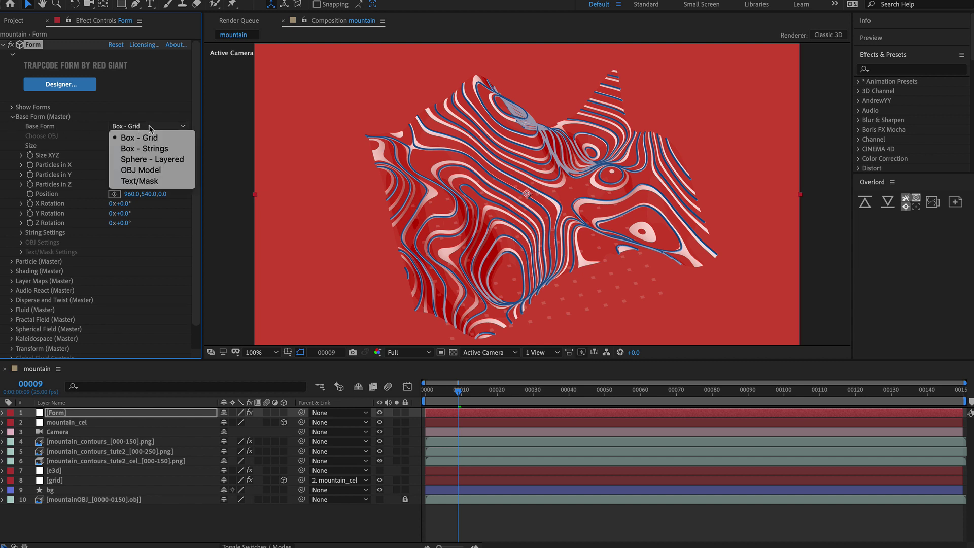
pyautogui.click(155, 175)
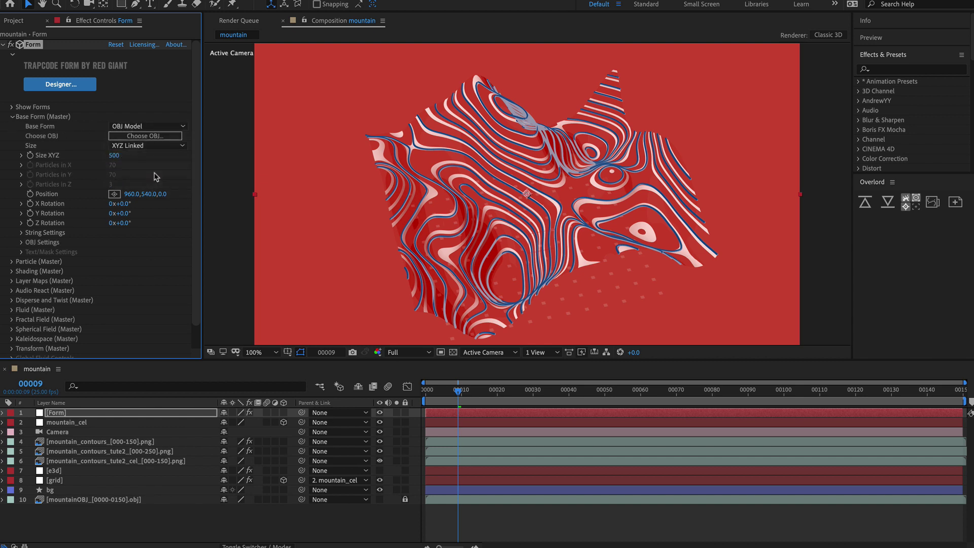
pyautogui.click(21, 243)
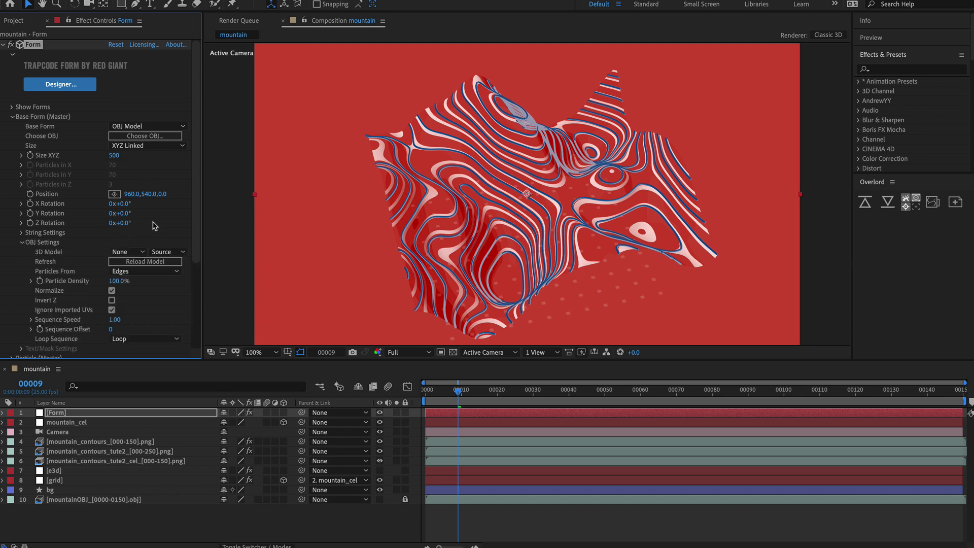
pyautogui.click(126, 252)
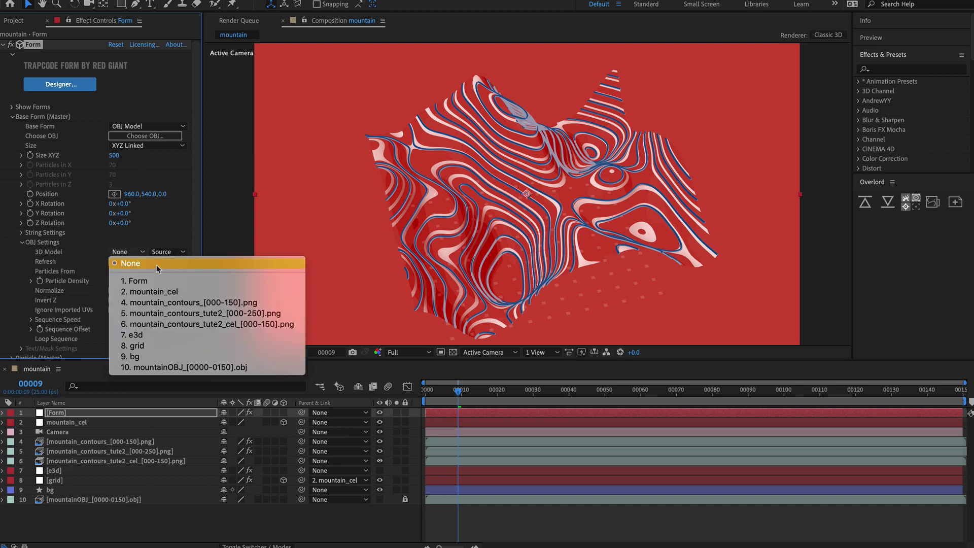
pyautogui.click(158, 368)
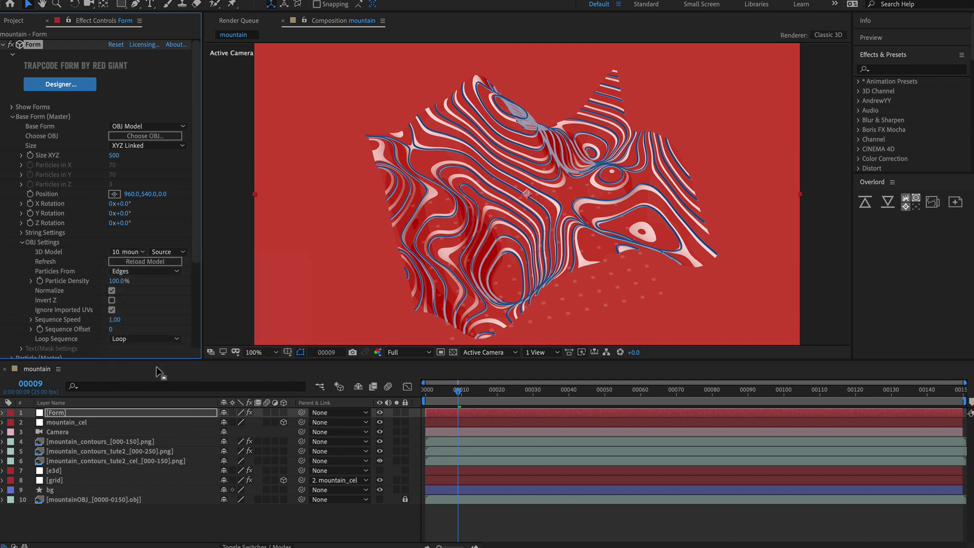
# Disable Normalize and enable Invert Z in Form's OBJ Settings, checking the mesh's alignment with the contour renders over time.
pyautogui.click(397, 413)
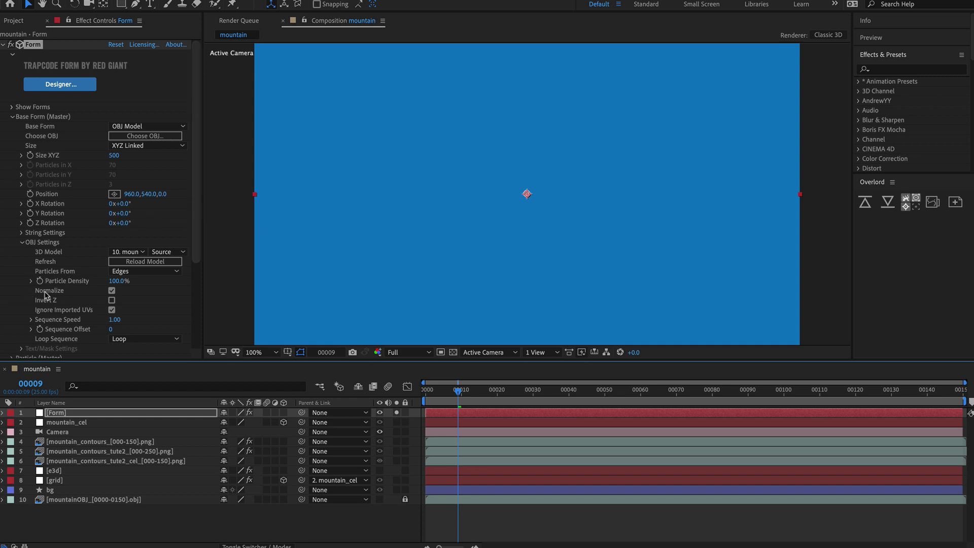
pyautogui.click(112, 291)
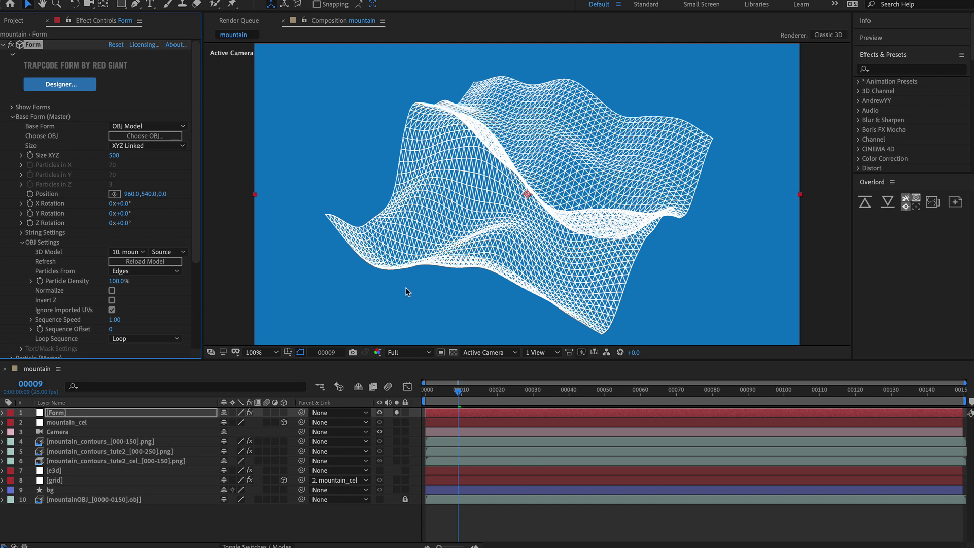
pyautogui.click(396, 413)
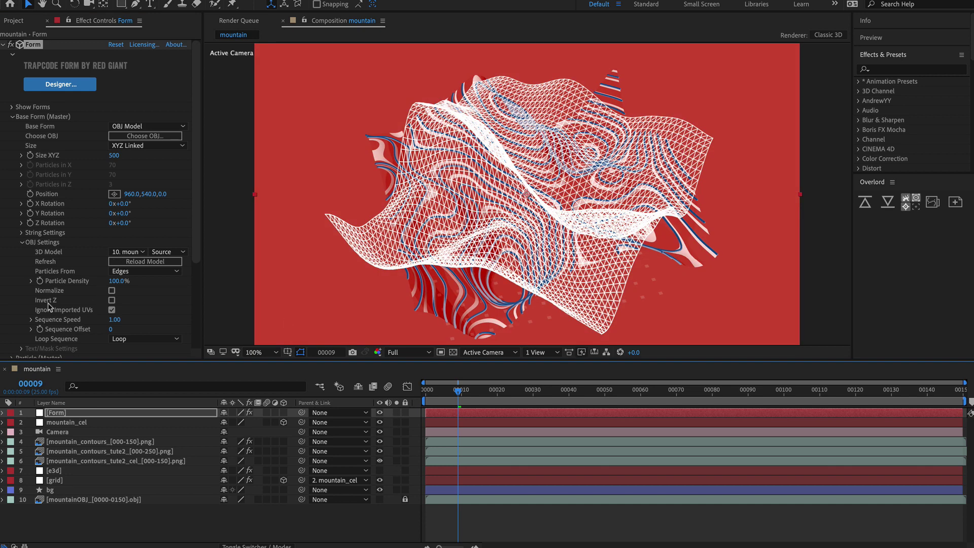
pyautogui.click(111, 301)
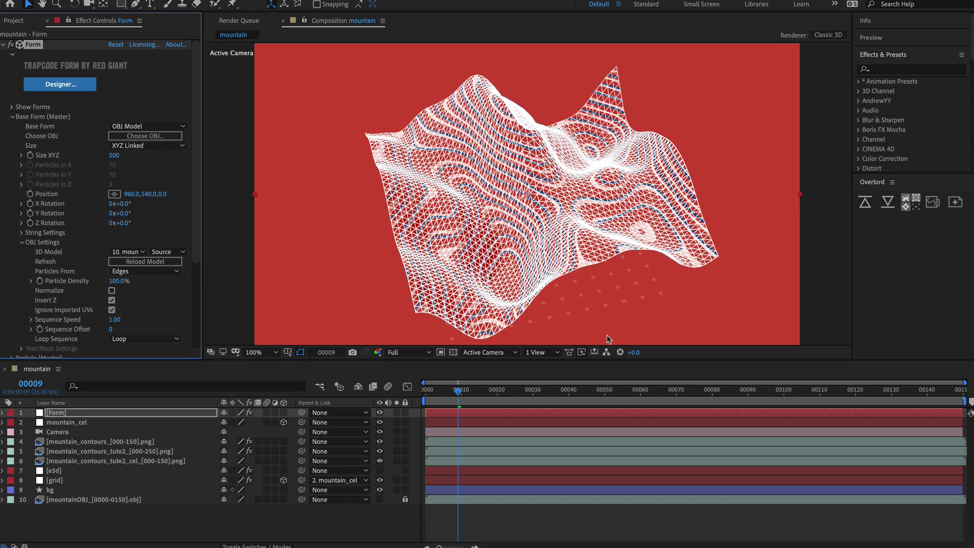
pyautogui.moveTo(635, 399); pyautogui.dragTo(515, 403)
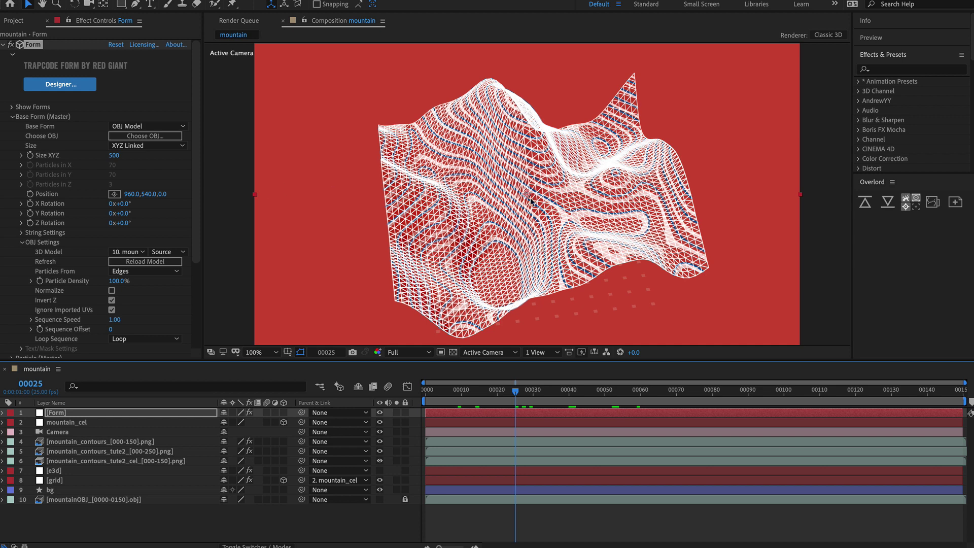
pyautogui.moveTo(516, 390); pyautogui.dragTo(565, 391)
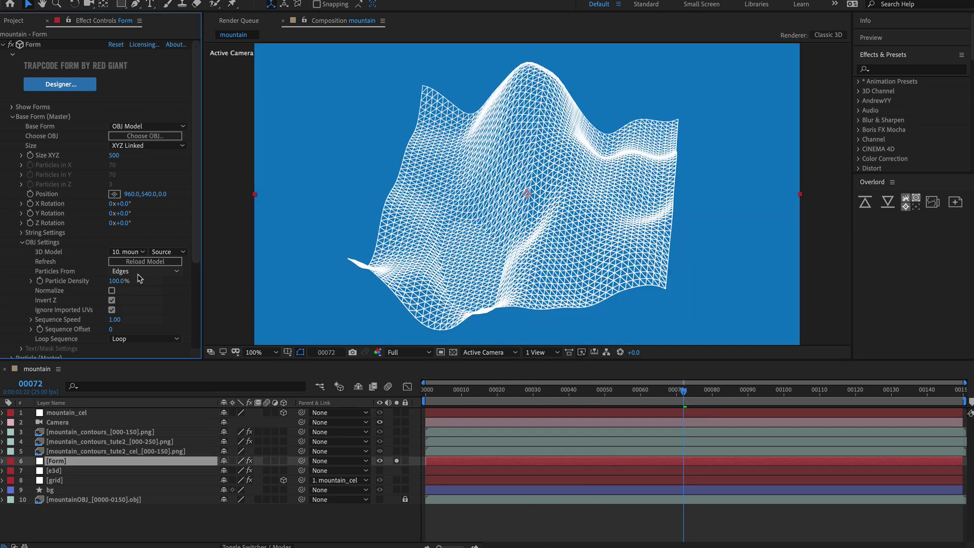
# Set Form's Particles From option to Vertices and preview the frames of the UI composition containing the cross and triangle.
pyautogui.click(140, 272)
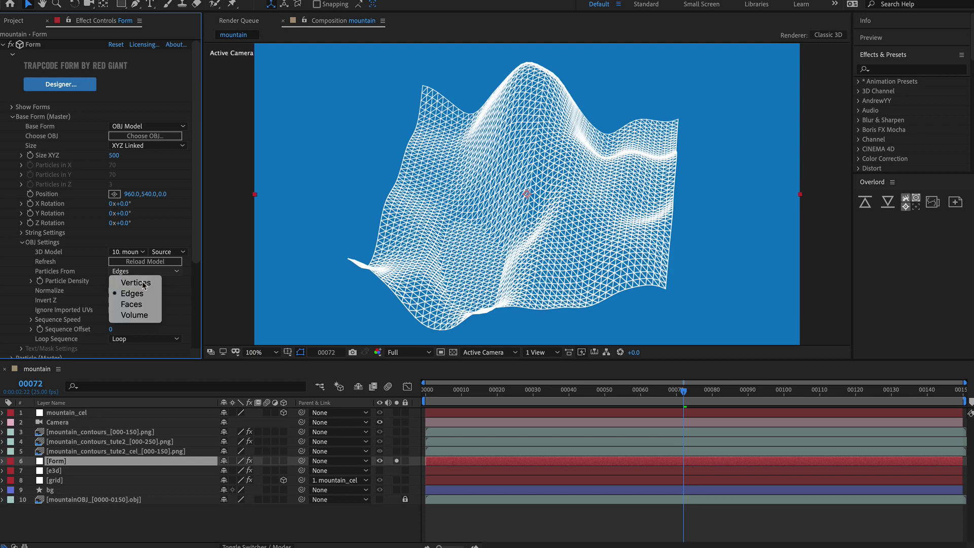
pyautogui.click(143, 284)
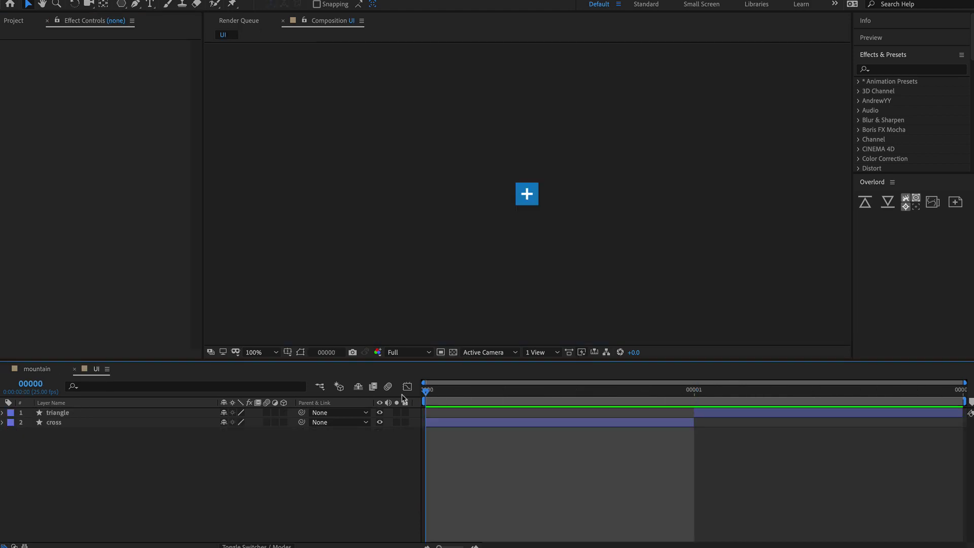
pyautogui.click(632, 396)
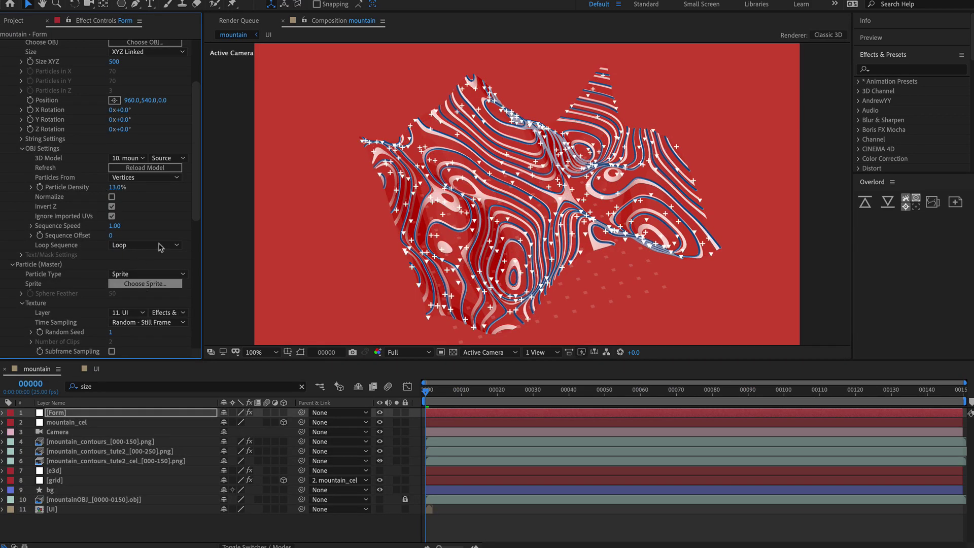
# Adjust Form's Particle Density for the cross and triangle sprites and check their spread across the mountain animation.
pyautogui.moveTo(113, 188); pyautogui.dragTo(117, 189)
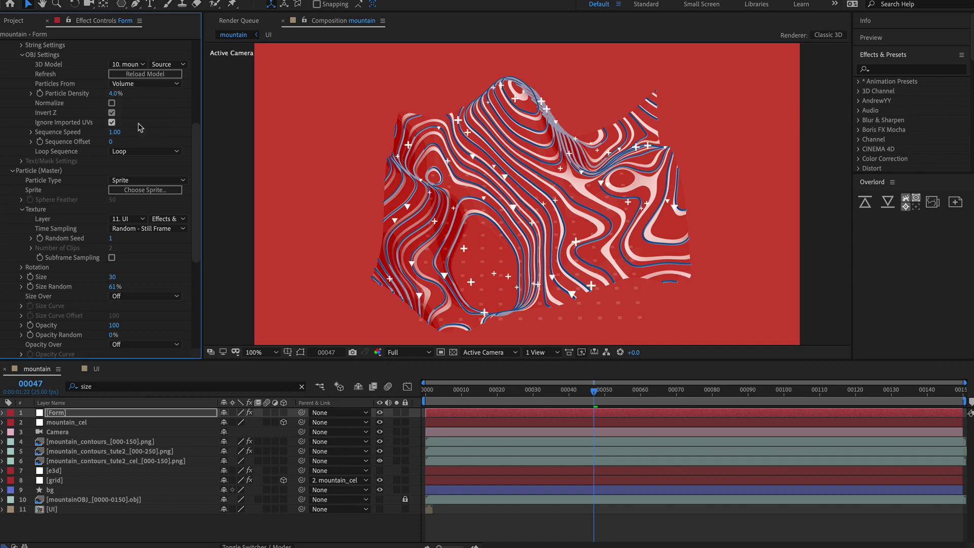
pyautogui.moveTo(116, 94); pyautogui.dragTo(119, 95)
pyautogui.moveTo(594, 391); pyautogui.dragTo(635, 397)
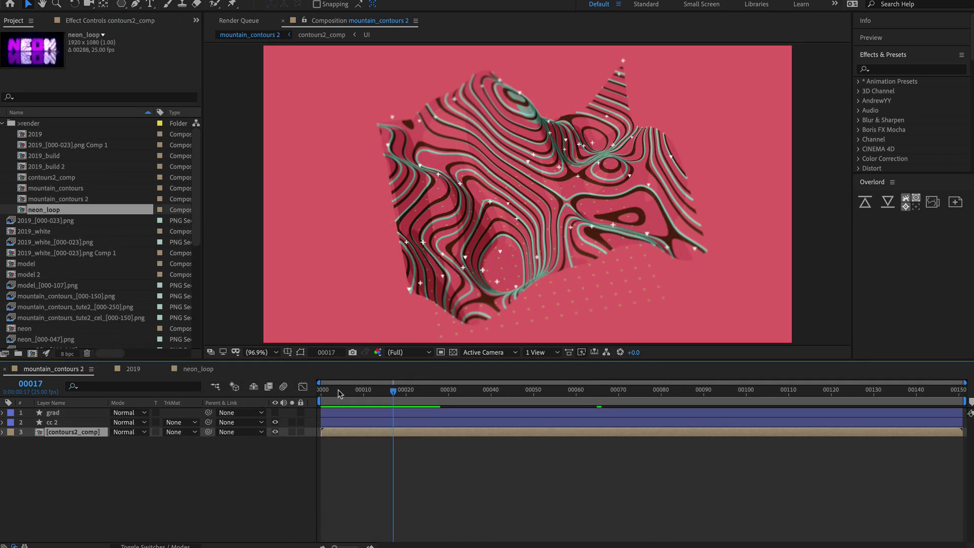
# Preview the animation in the mountain_contours 2, 2019 and neon_loop compositions.
pyautogui.moveTo(355, 391)
pyautogui.mouseDown()
pyautogui.moveTo(411, 399)
pyautogui.moveTo(353, 405)
pyautogui.mouseUp()
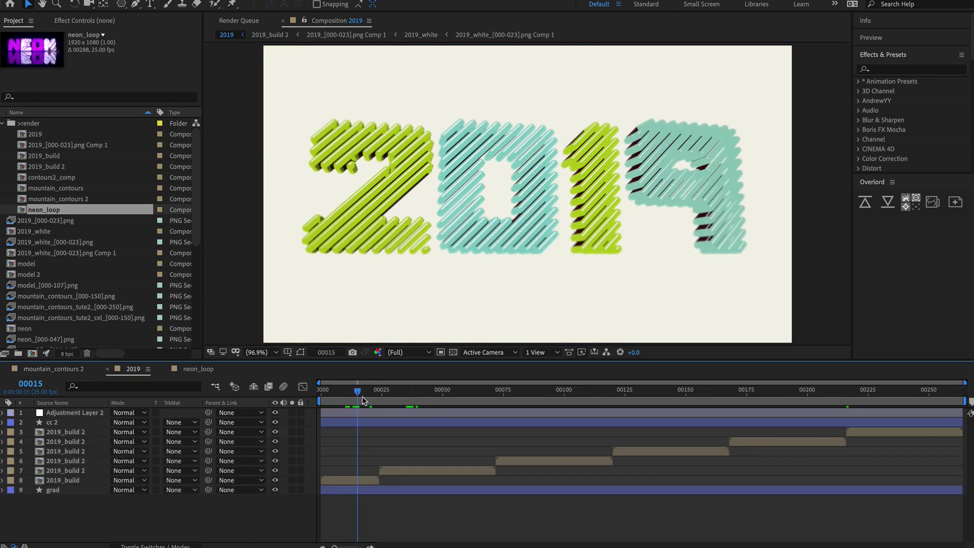
pyautogui.moveTo(355, 400); pyautogui.dragTo(439, 404)
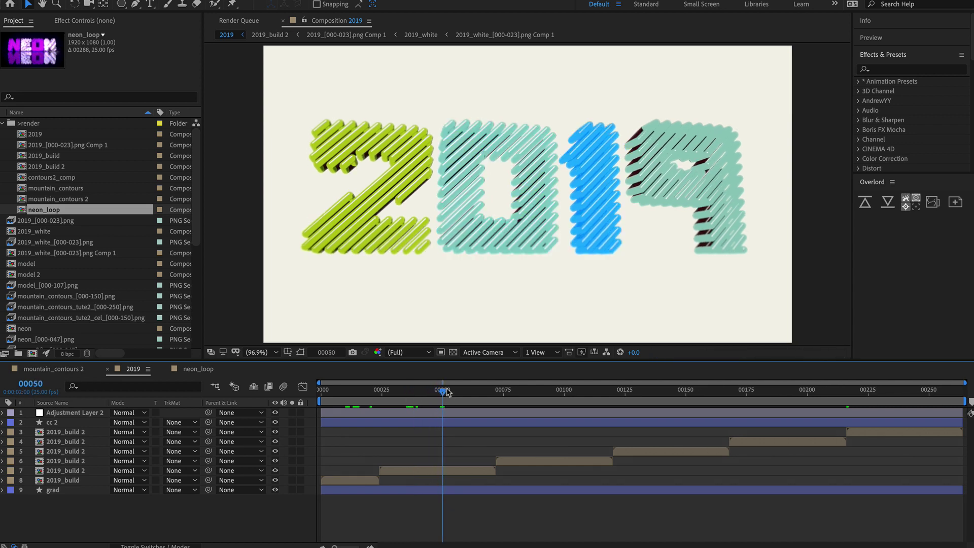
pyautogui.moveTo(341, 401); pyautogui.dragTo(361, 392)
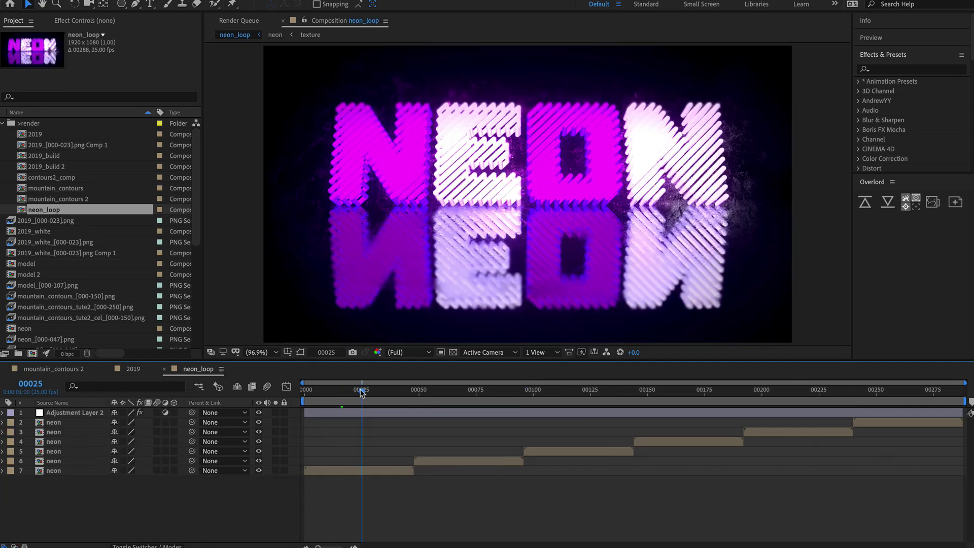